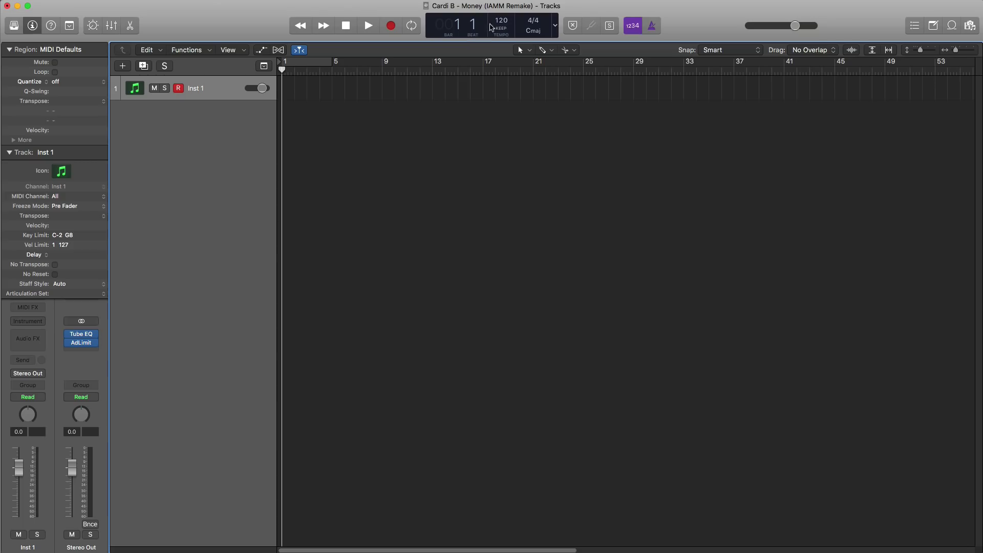
Set the project tempo to 130 and turn on a two-bar cycle range from bar 1 to bar 3.
double_click(501, 26)
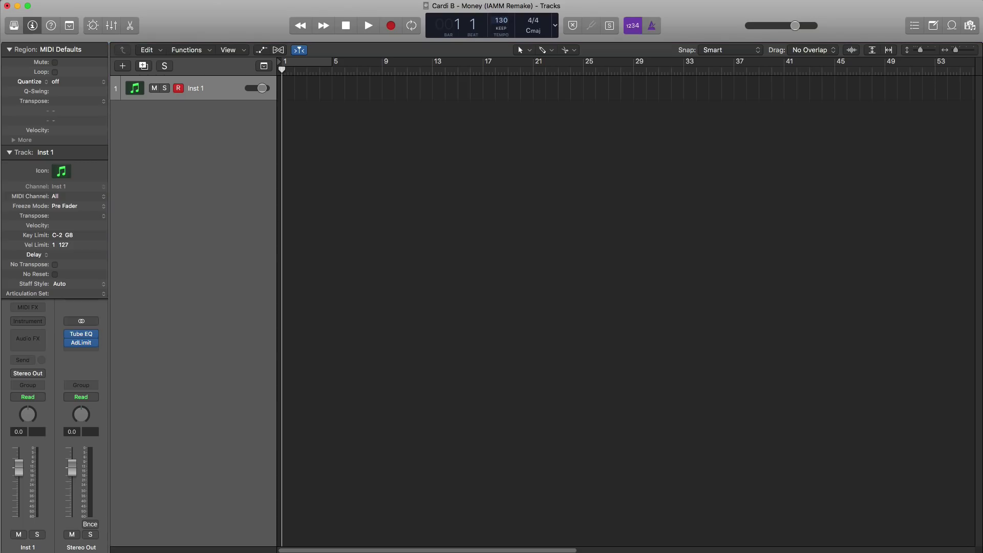
key(super+Right)
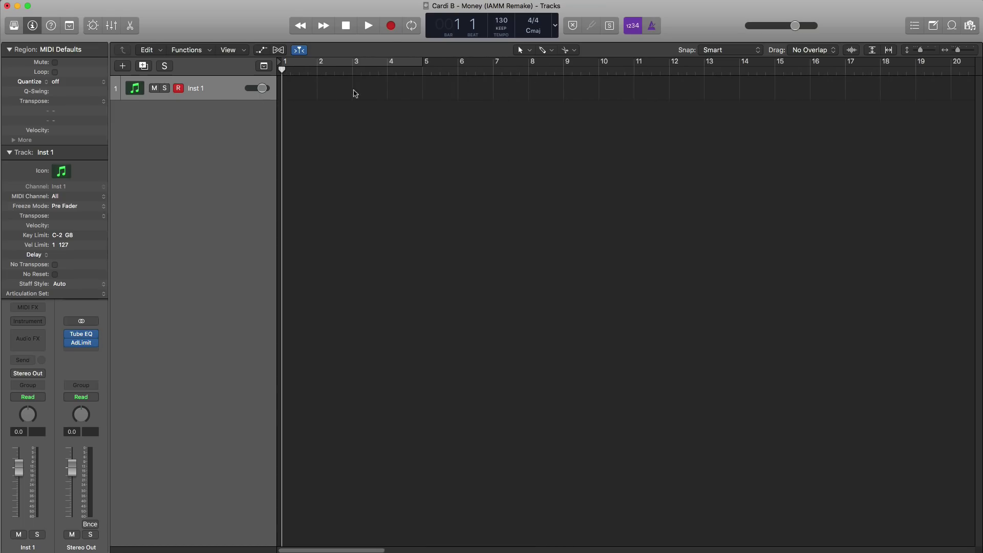
click(286, 67)
click(285, 71)
drag(286, 70, 340, 69)
click(341, 67)
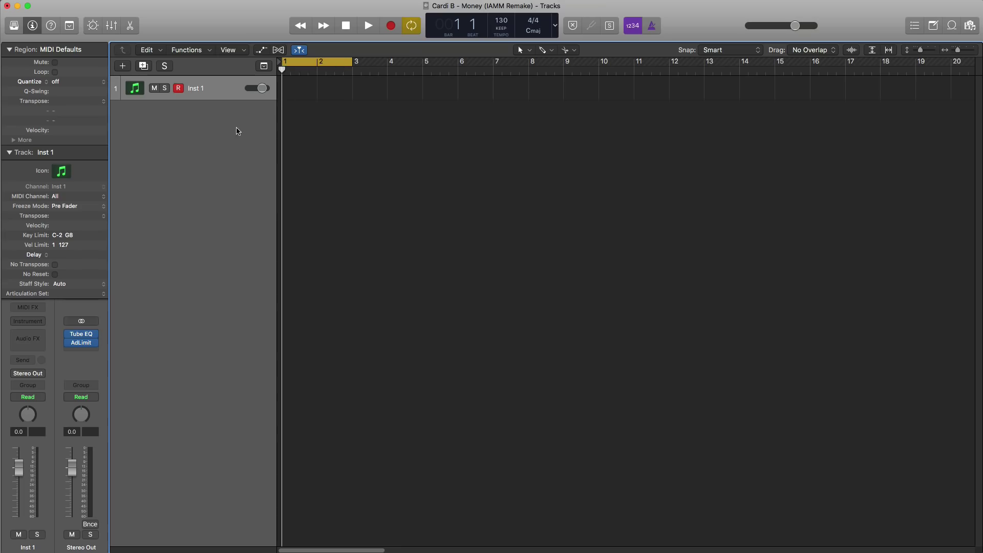
Load the Steinway Grand Piano sound on the track and create a two-bar MIDI region at bar 1, opened in the piano roll.
click(15, 27)
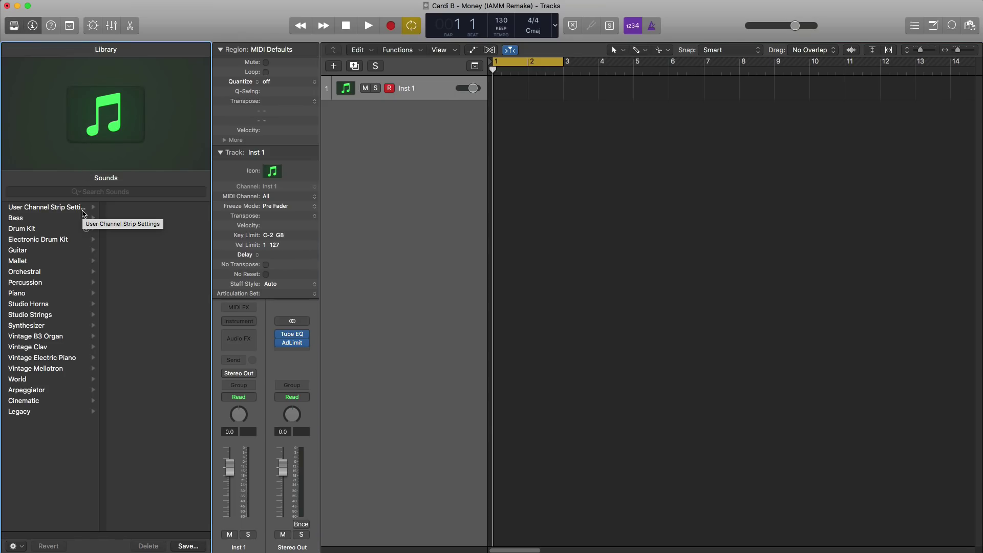
click(27, 296)
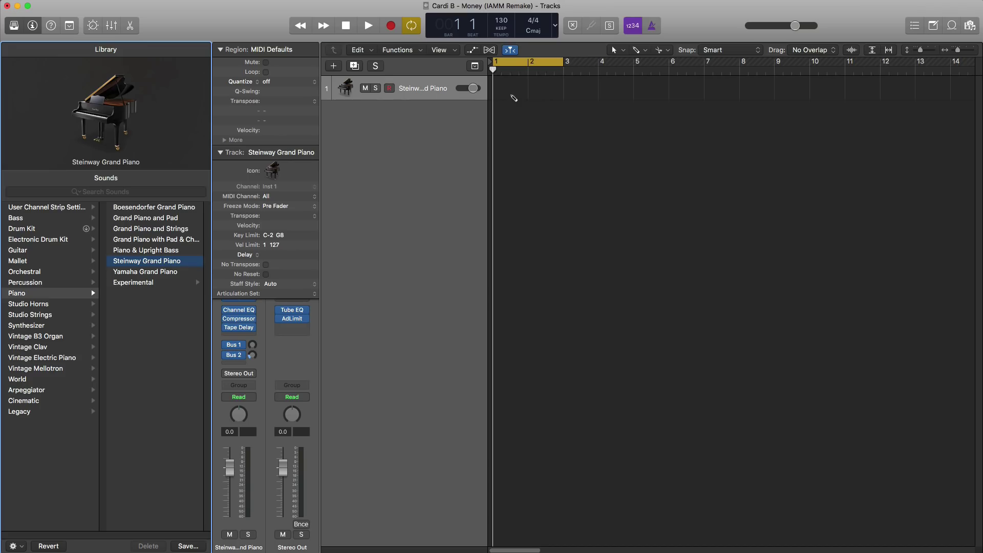
click(514, 98)
drag(527, 96, 563, 97)
double_click(547, 97)
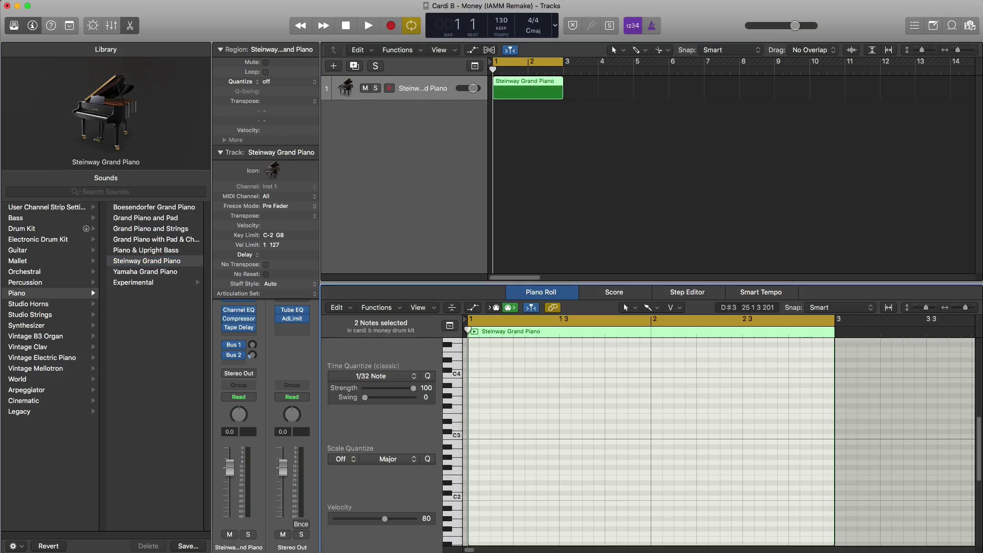
click(15, 25)
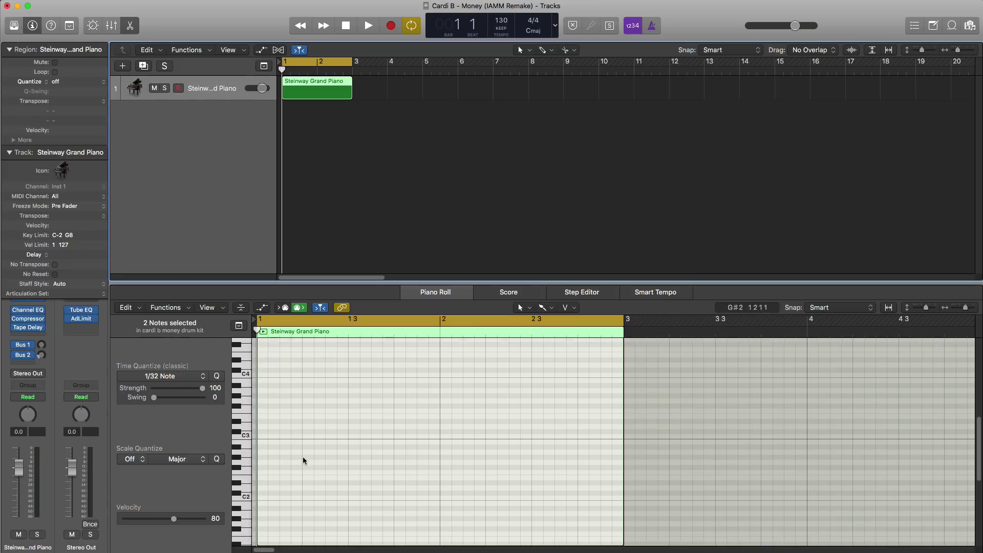
Switch the piano roll's secondary tool to the Pencil Tool and place a sixteenth-length D#2 note at bar 1, playing it back.
scroll(303, 456, down, 3)
click(265, 449)
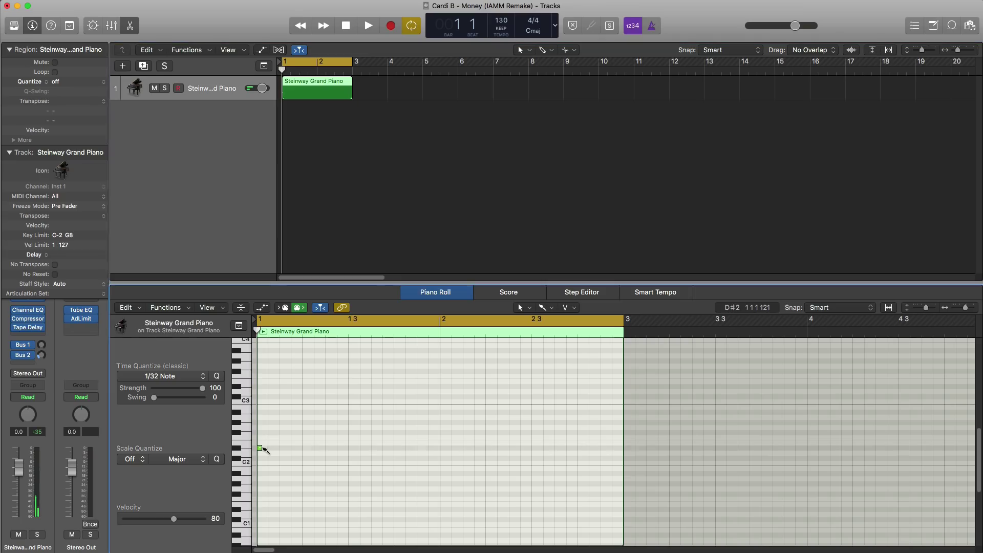
click(542, 308)
click(553, 333)
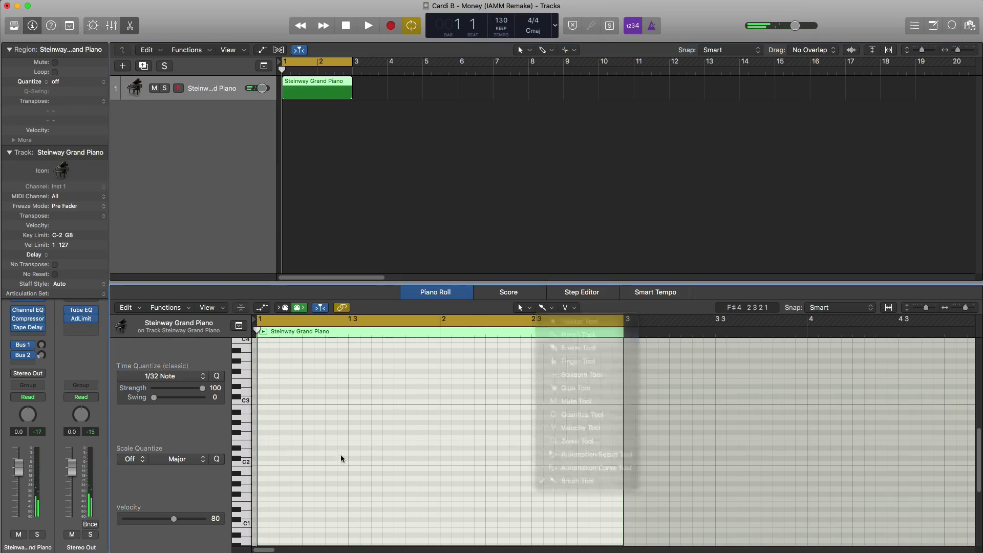
click(263, 449)
drag(438, 448, 267, 453)
key(space)
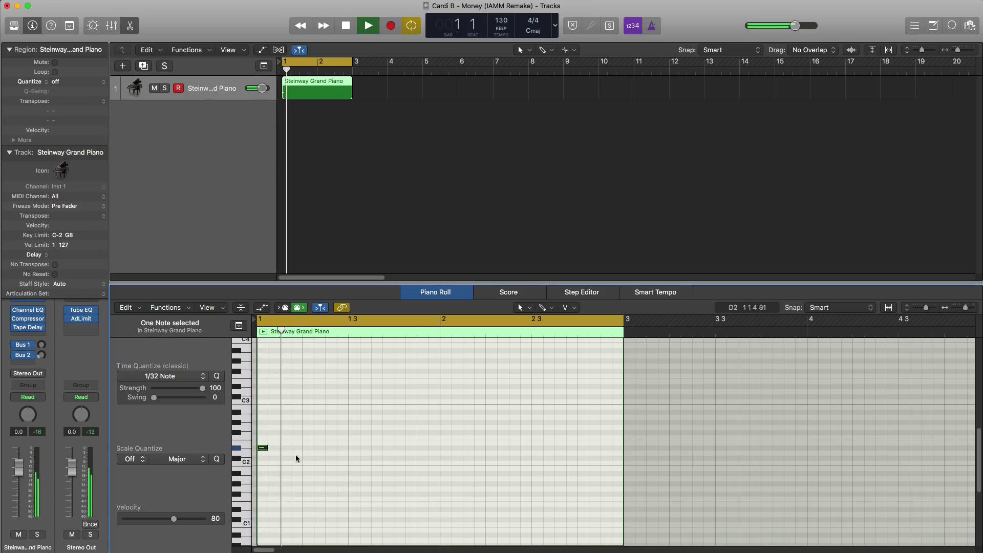
key(space)
Copy the D#2 note down to A#1 and D#1 at bar 1 to build a three-note chord, and listen to it.
scroll(297, 454, down, 2)
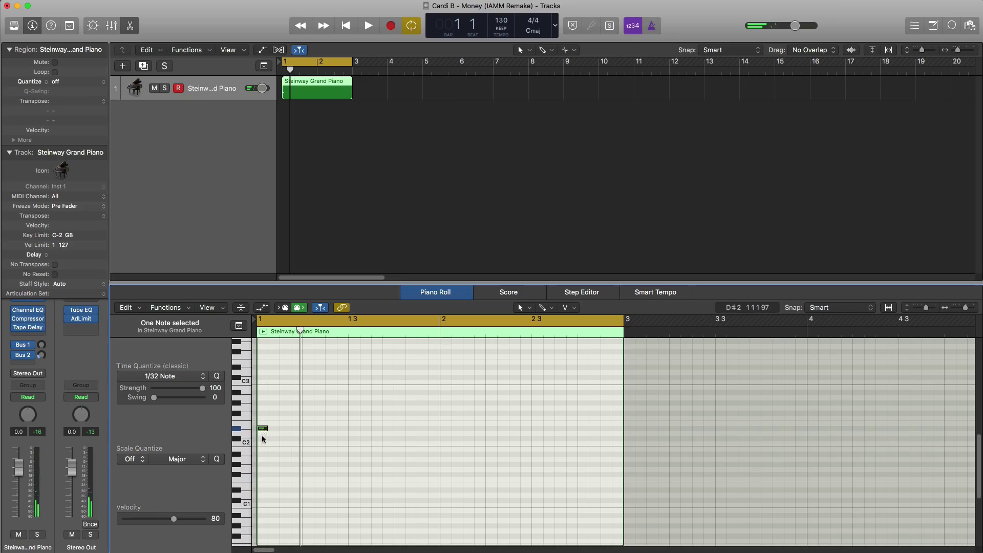
drag(262, 429, 264, 455)
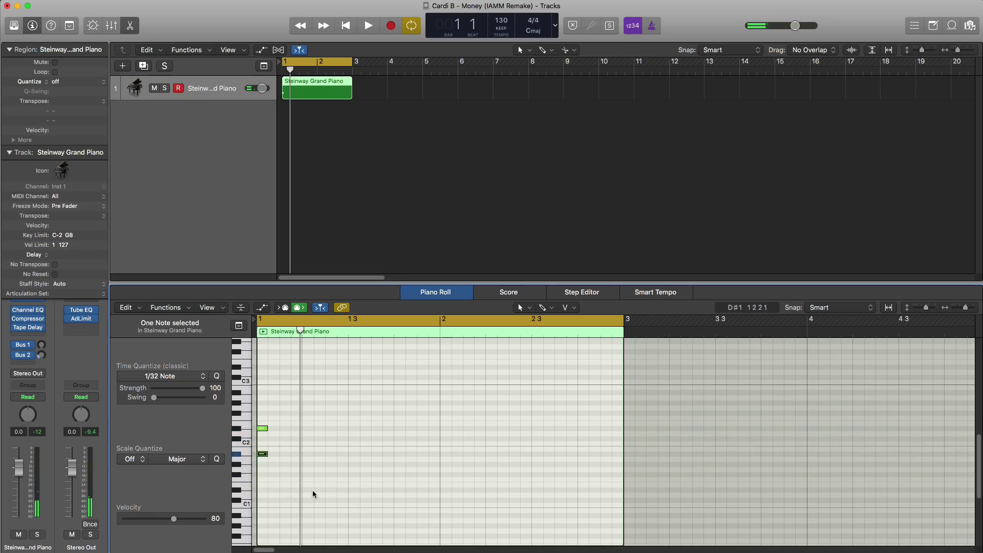
scroll(307, 502, down, 4)
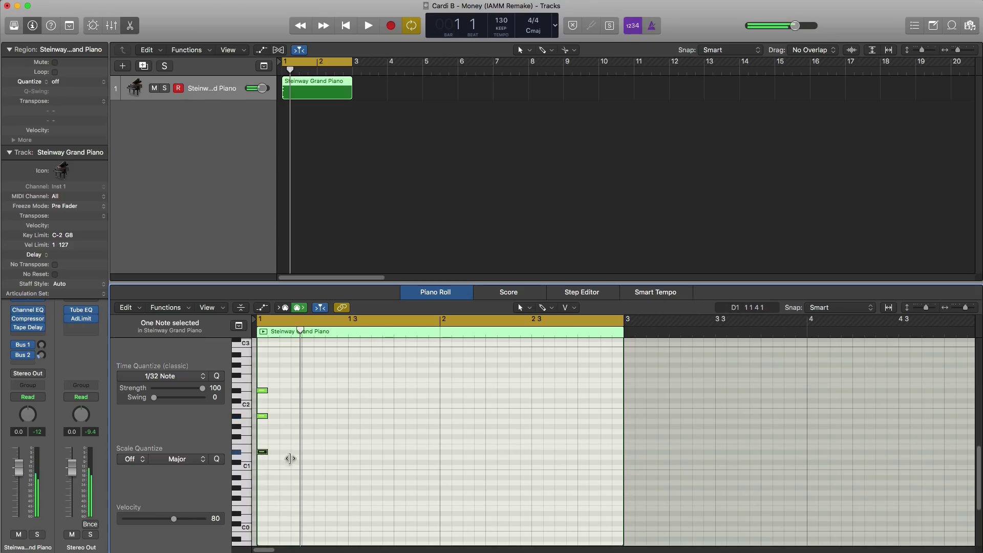
key(space)
key(space)
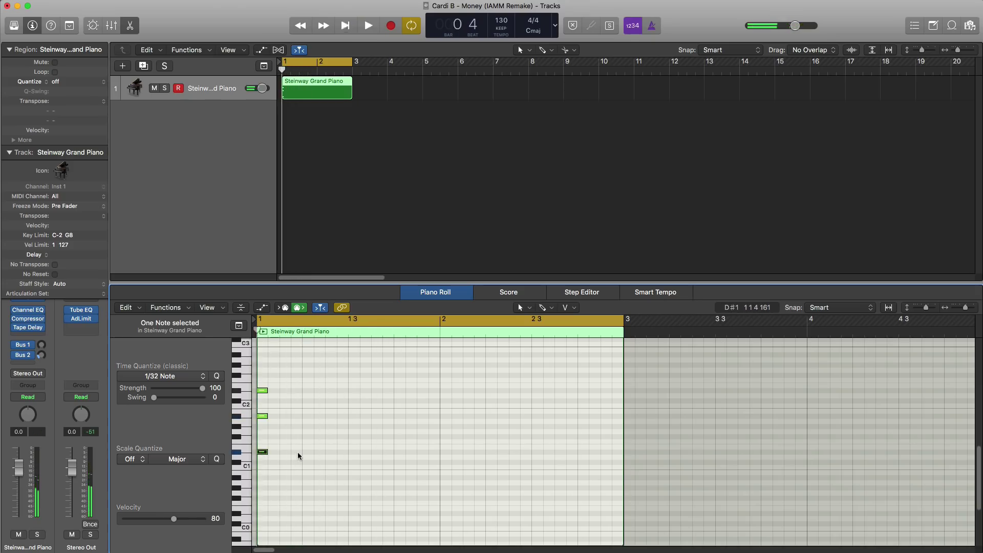
key(space)
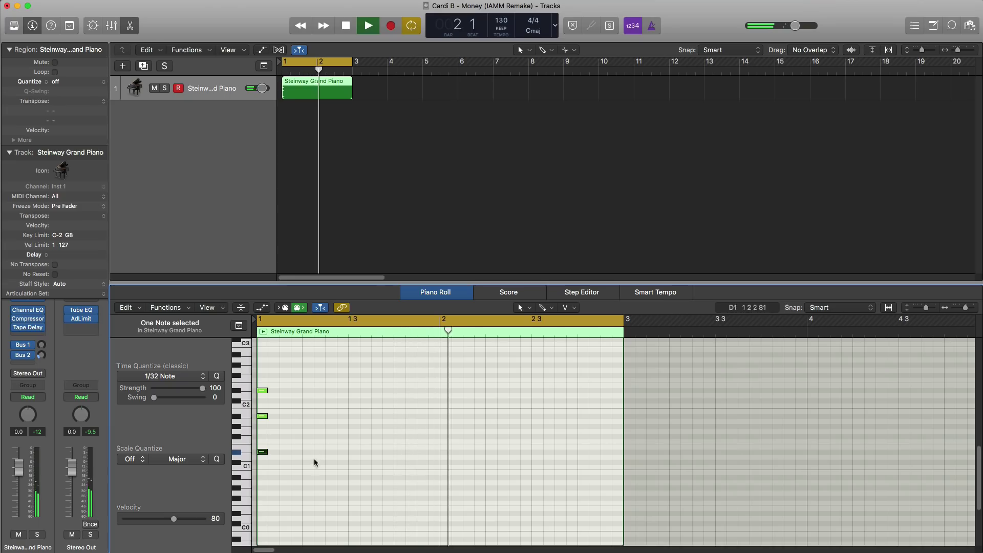
key(space)
Copy the three-note chord one semitone higher onto beat 2 of bar 2 and check its timing in playback.
drag(296, 463, 447, 391)
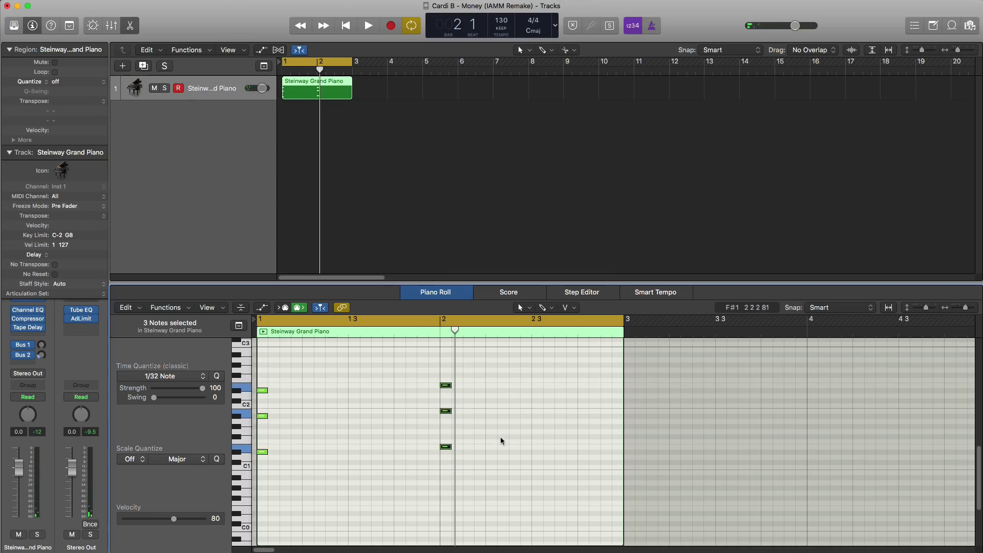
key(space)
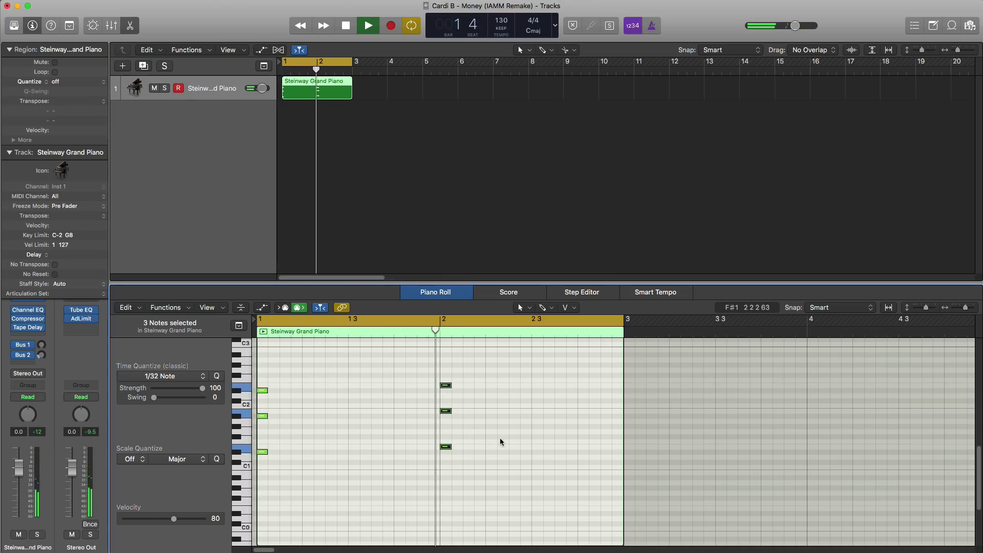
key(space)
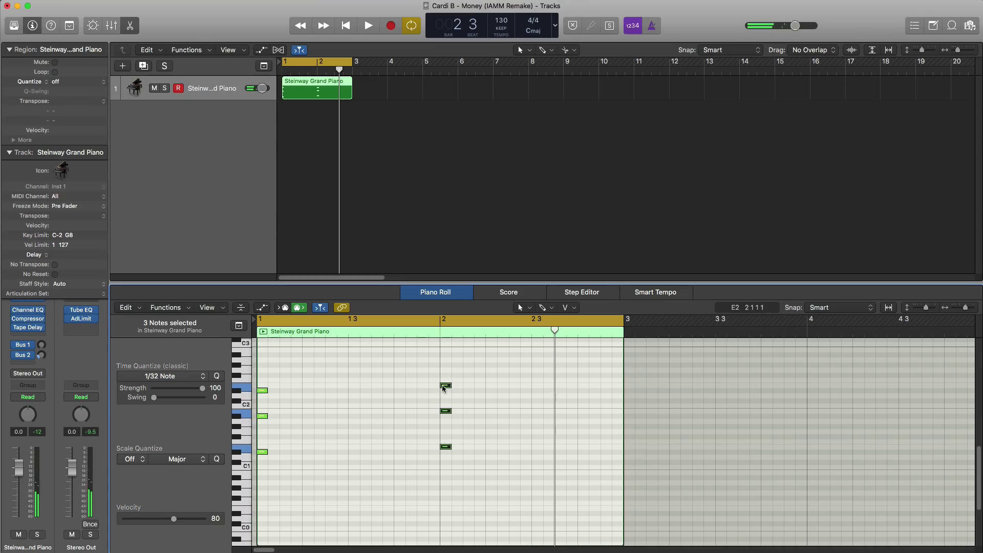
drag(446, 385, 492, 385)
key(space)
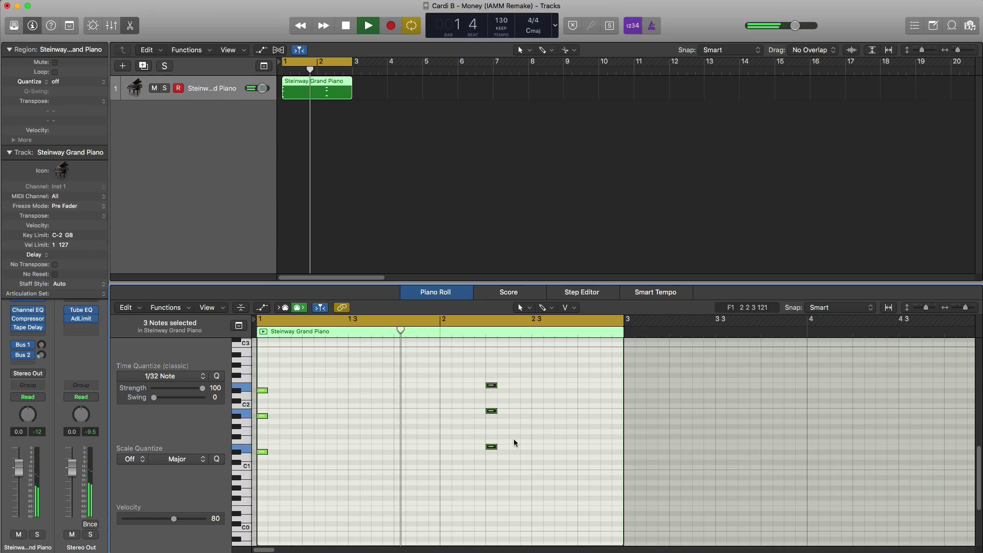
key(space)
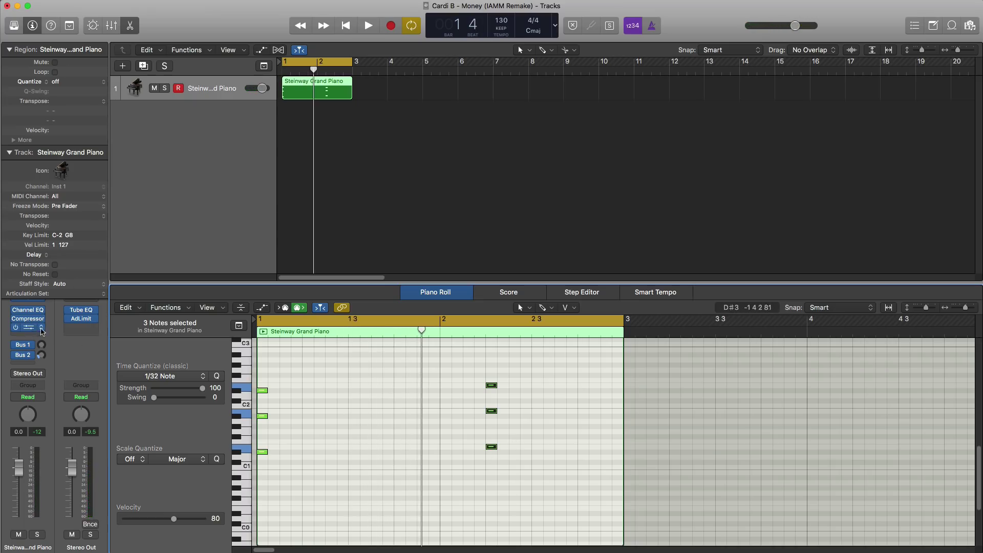
Replace the Tape Delay effect on the piano track with a stereo Overdrive.
click(43, 332)
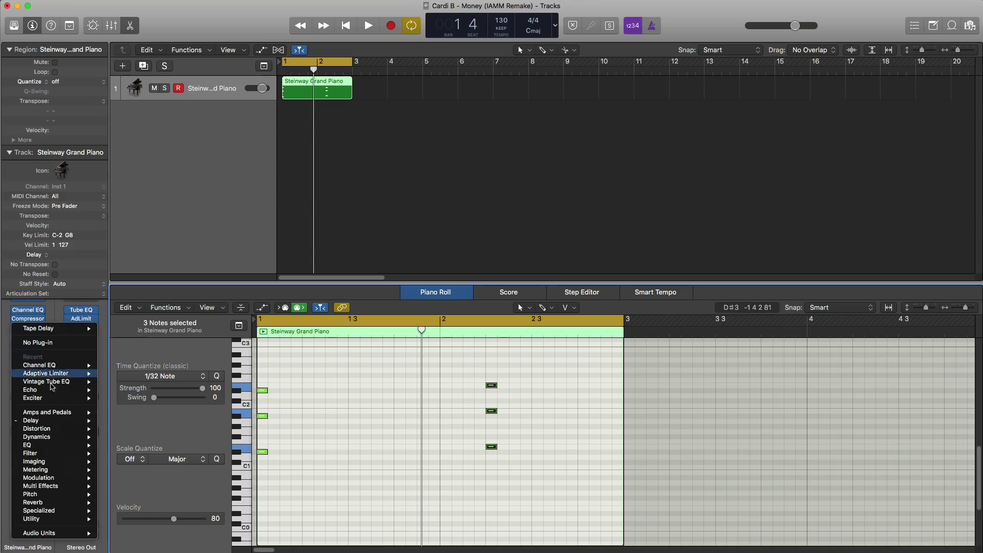
mouse_move(70, 445)
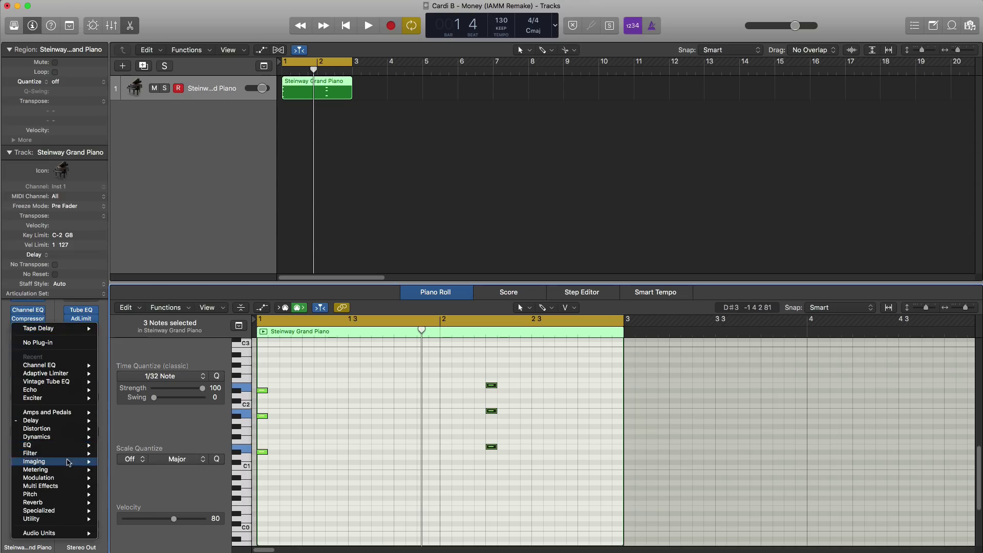
mouse_move(161, 464)
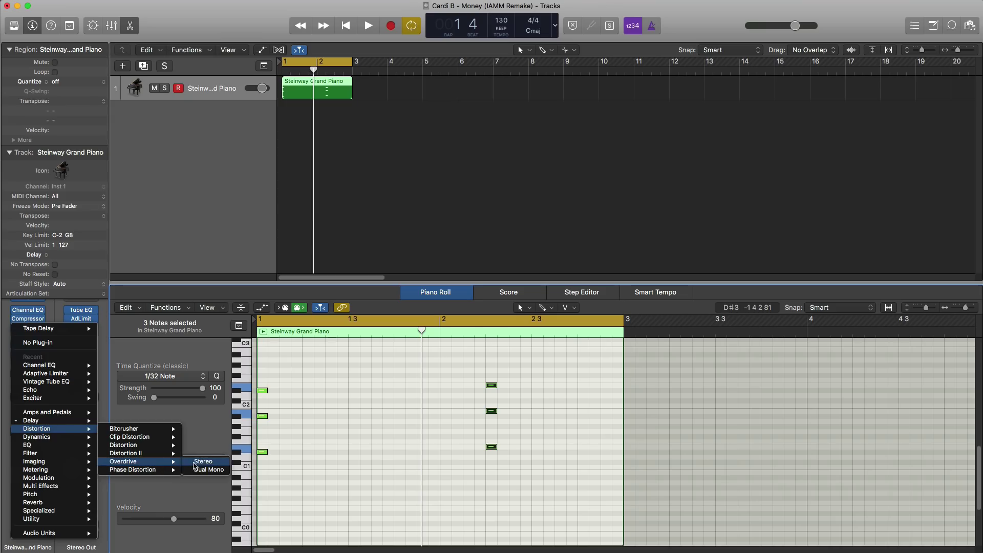
click(203, 462)
drag(204, 34, 474, 171)
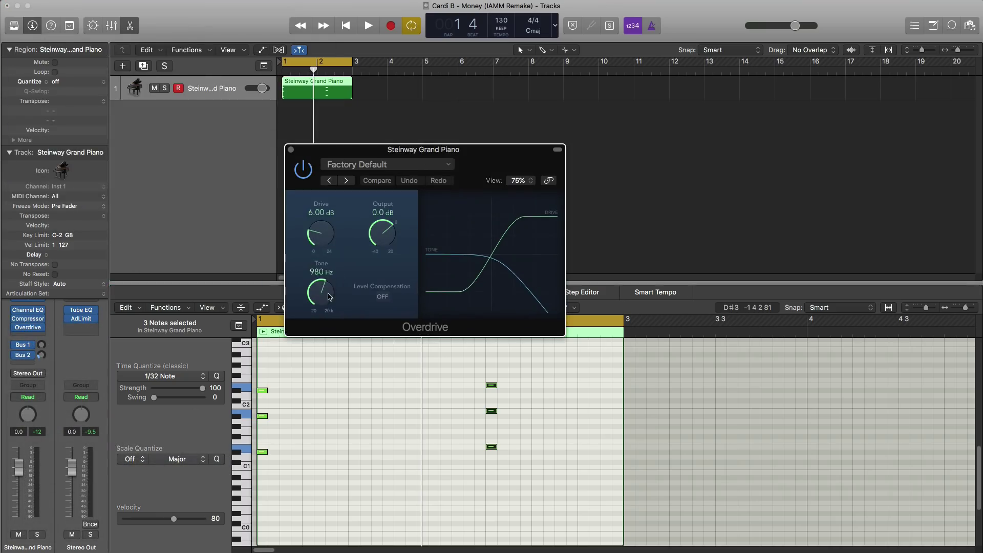
Set the Overdrive's Tone to 20000 Hz and Drive to 3 dB during playback, and close the plug-in.
drag(328, 297, 311, 27)
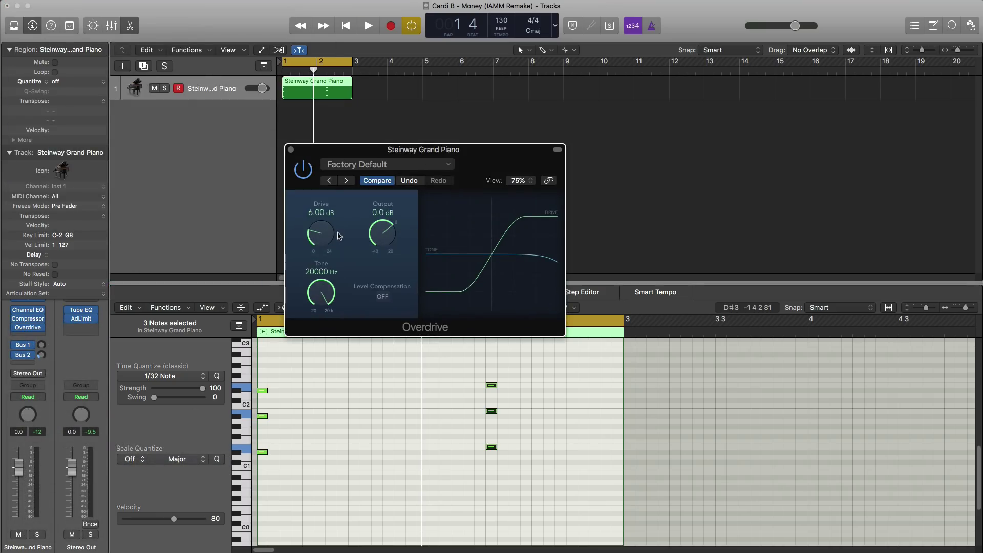
key(space)
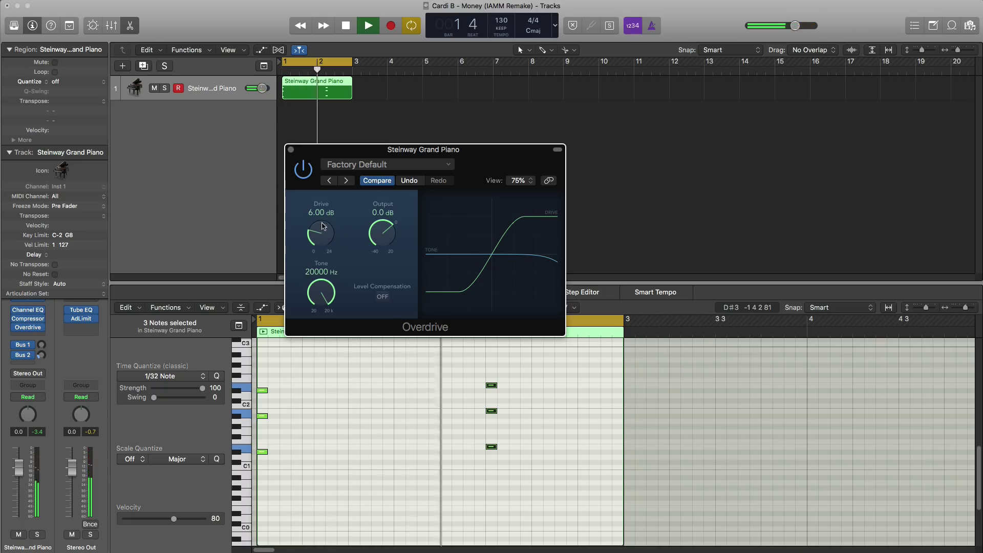
drag(322, 225, 314, 260)
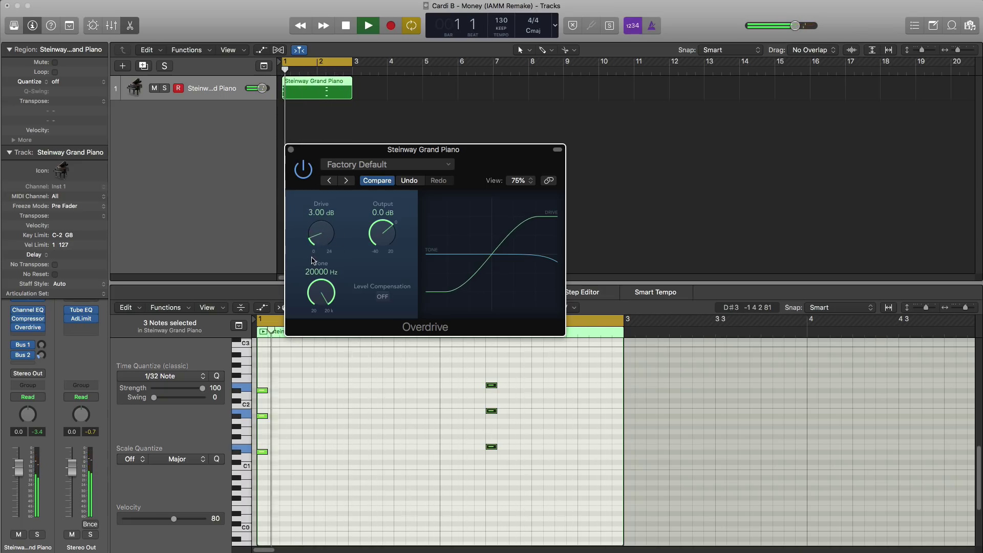
click(291, 149)
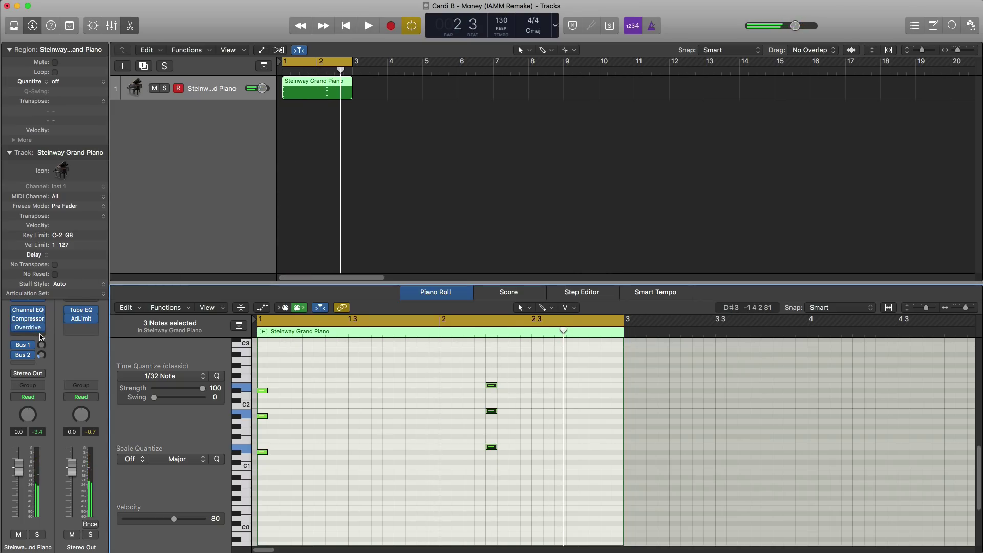
Add an Echo delay effect after the Overdrive on the piano track.
click(41, 337)
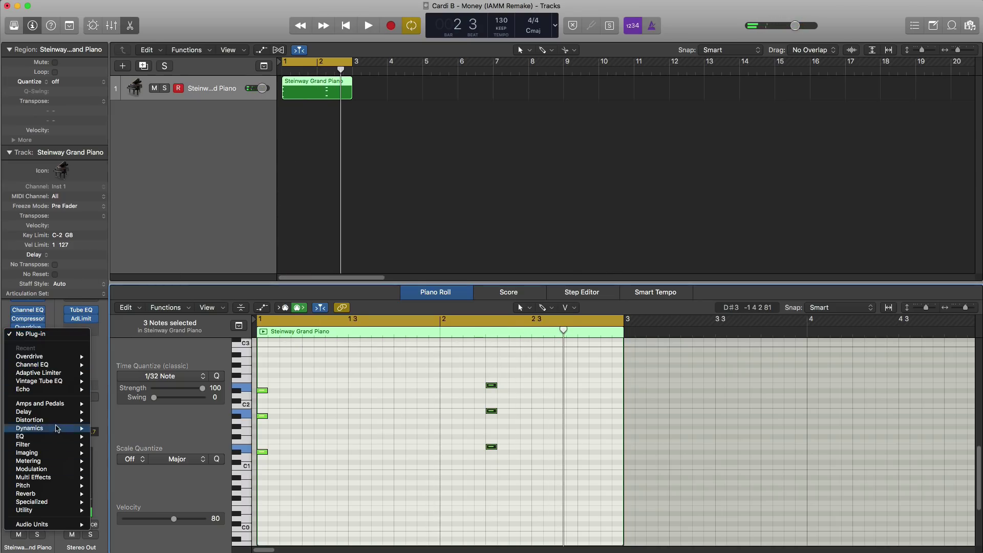
mouse_move(97, 413)
mouse_move(145, 421)
click(192, 421)
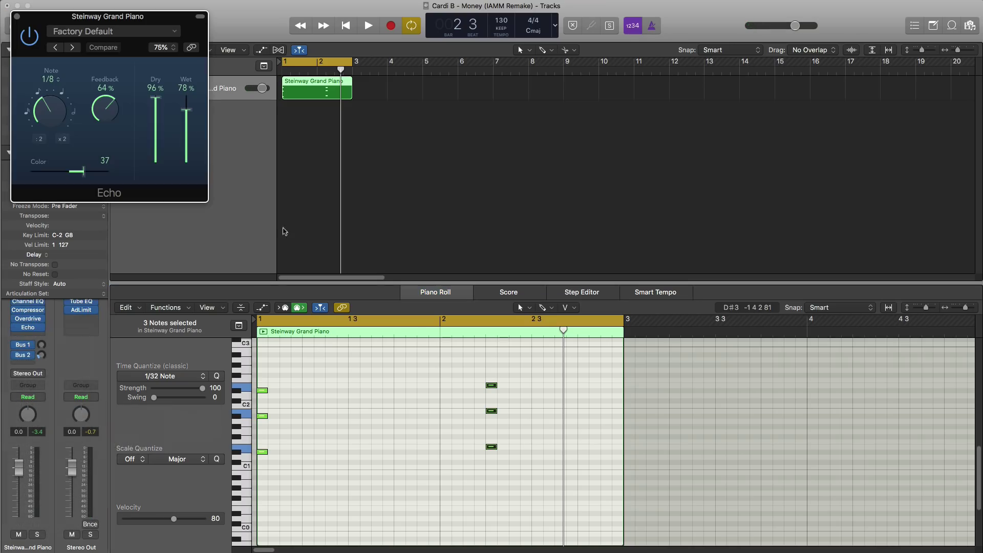
drag(182, 27, 500, 148)
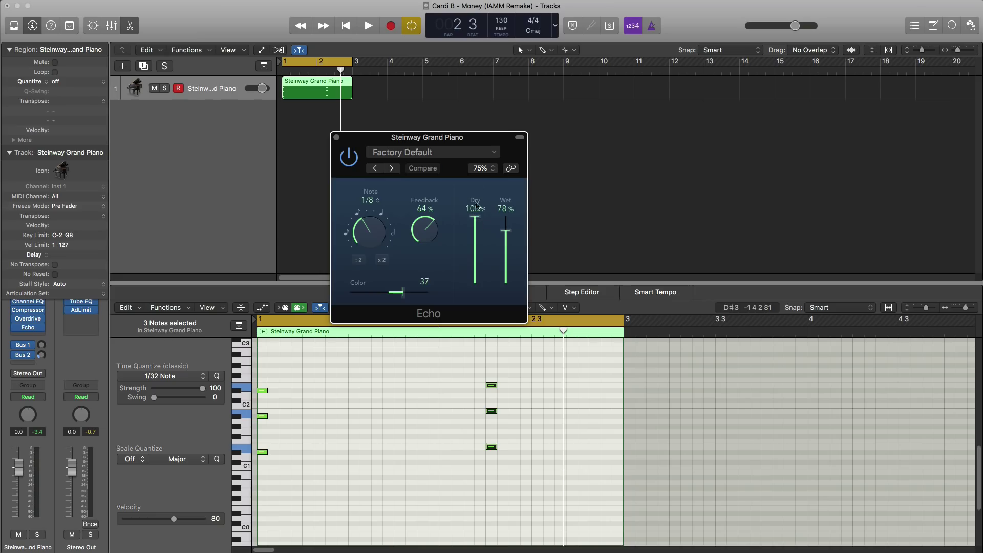
Set the Echo's Dry level to 100%, Wet to 8%, Color to 0 and Feedback to 60% while listening.
key(space)
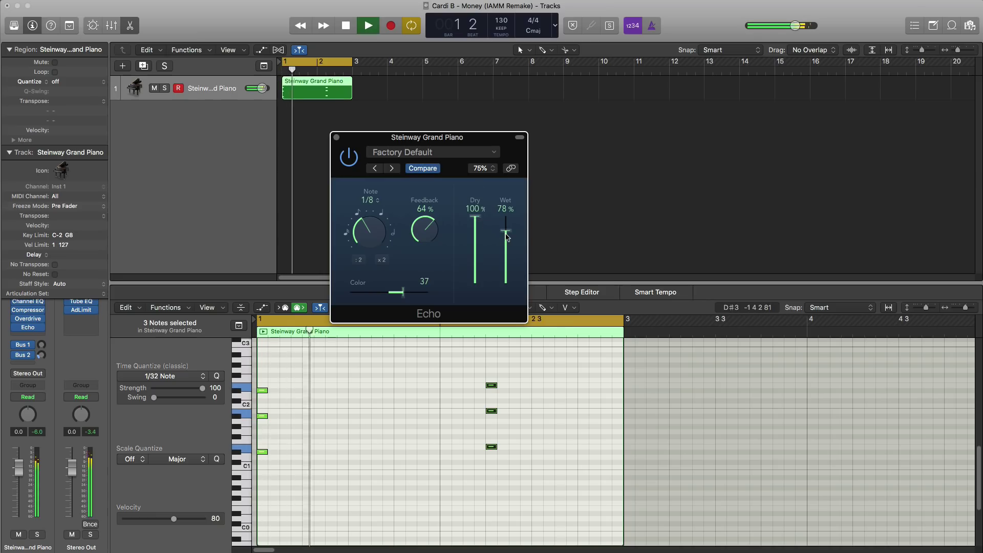
drag(507, 236, 510, 283)
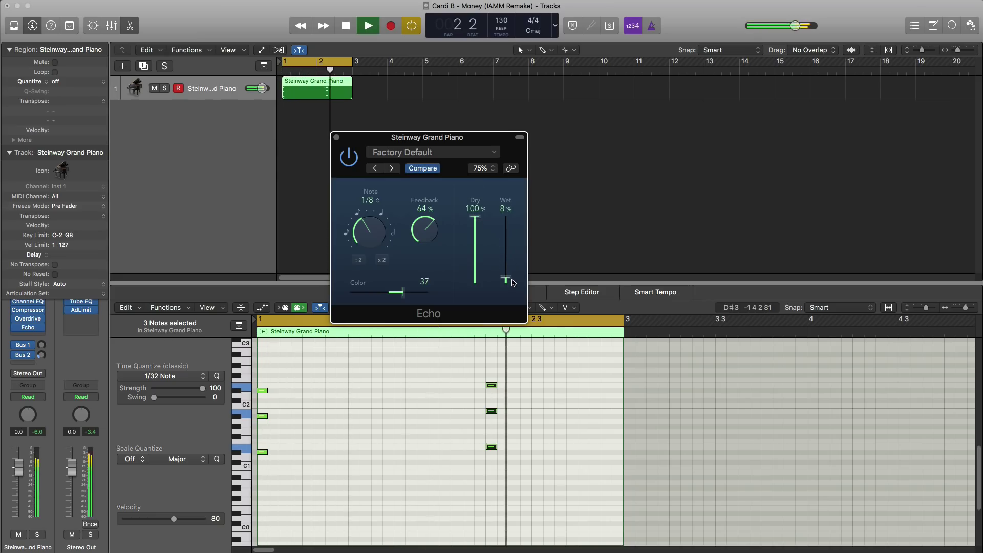
drag(403, 292, 389, 299)
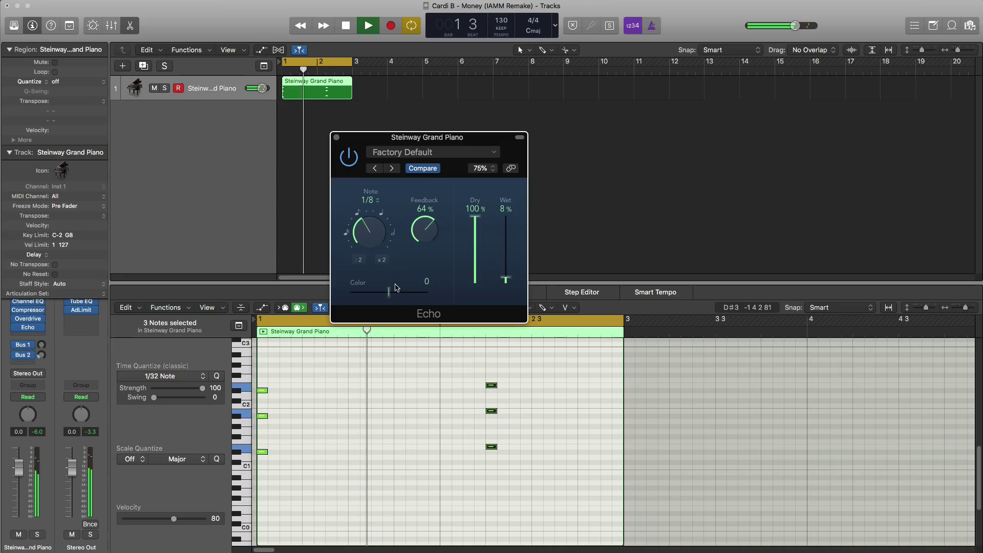
drag(424, 236, 424, 244)
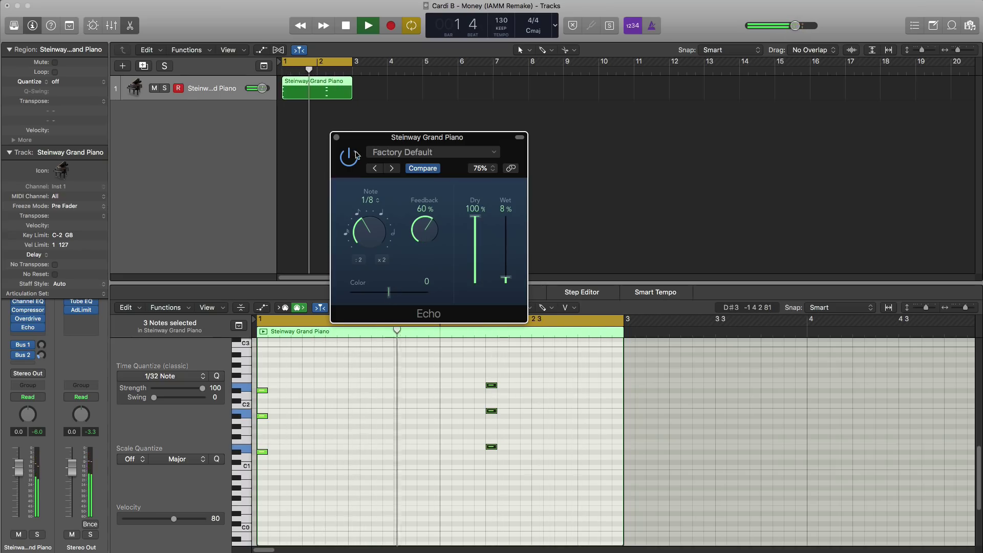
Close the Echo plug-in, stop playback, and add one new software instrument track.
click(337, 137)
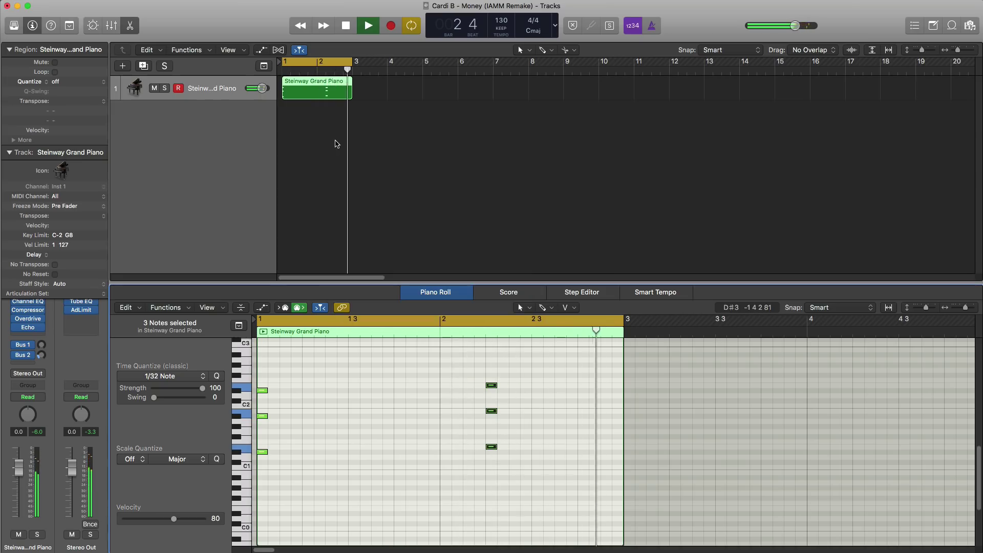
key(space)
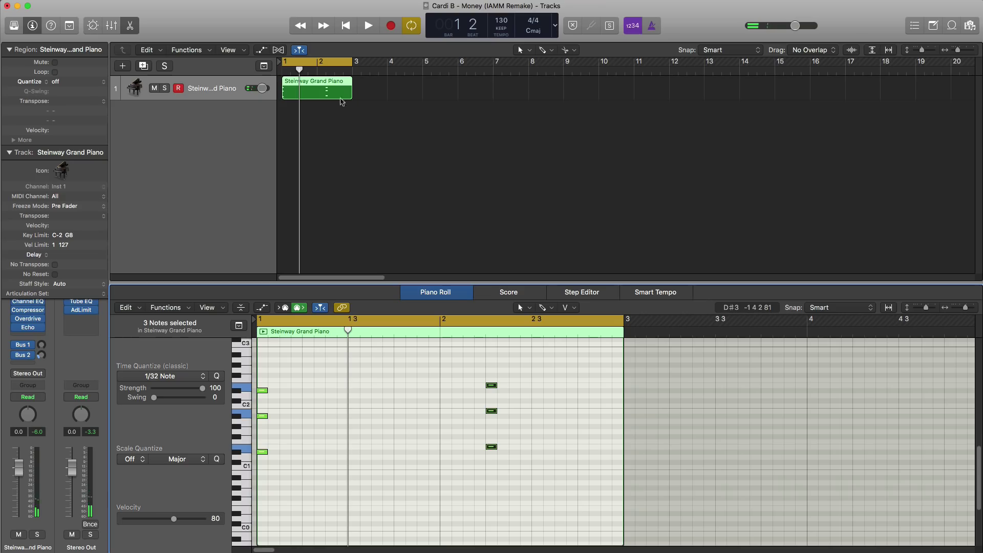
click(123, 66)
key(Return)
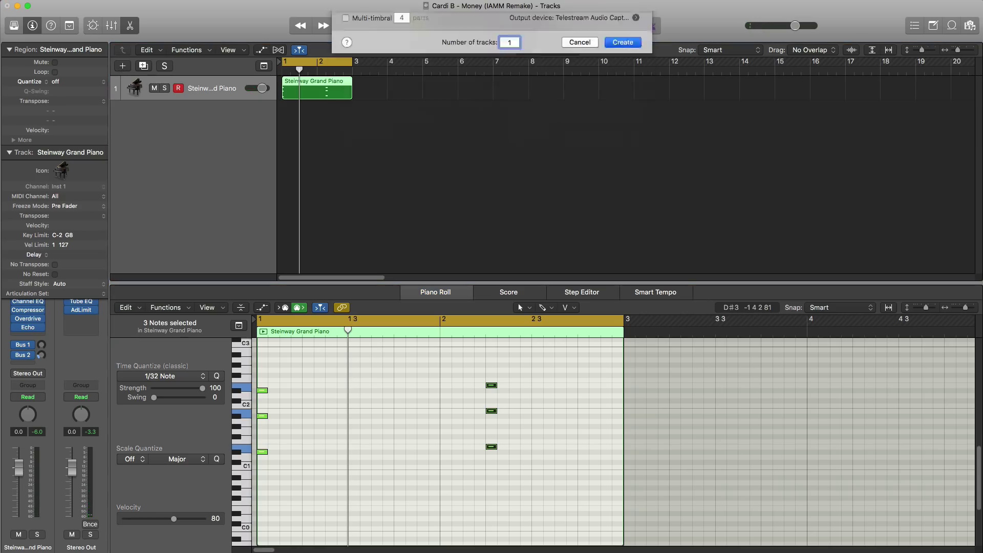
Load the ES2 synthesizer with the 808 preset on the new instrument track, and close the plug-in.
click(29, 321)
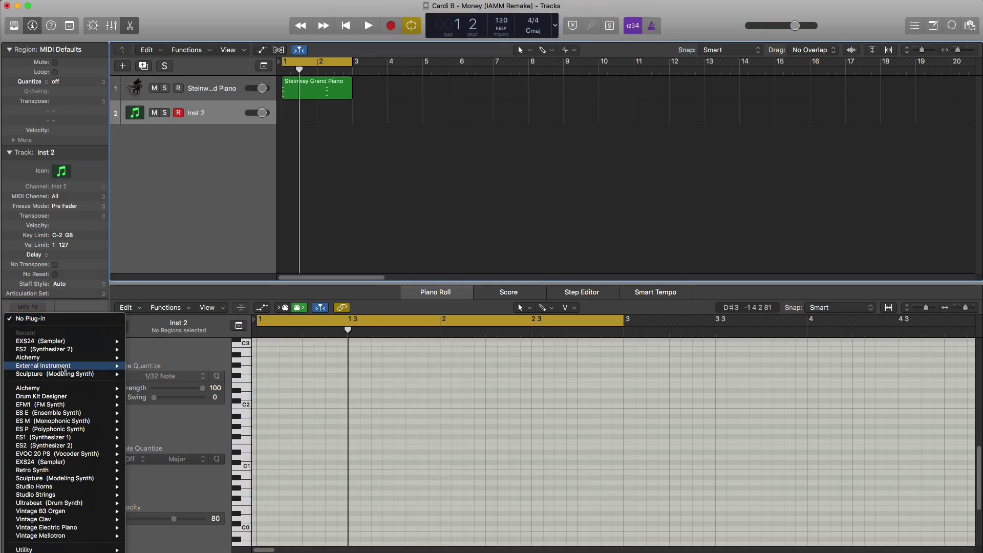
mouse_move(103, 350)
click(145, 351)
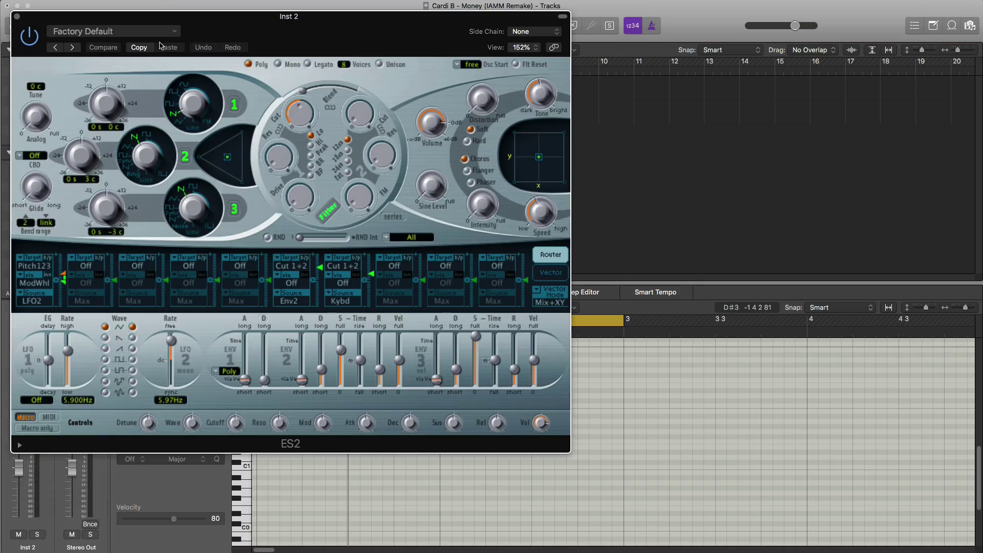
click(154, 31)
click(123, 237)
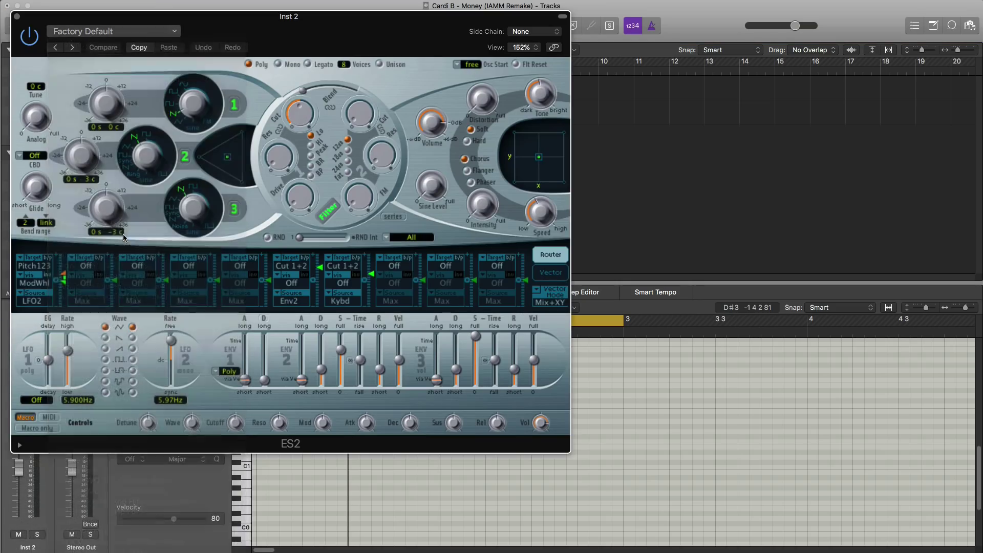
key(super+w)
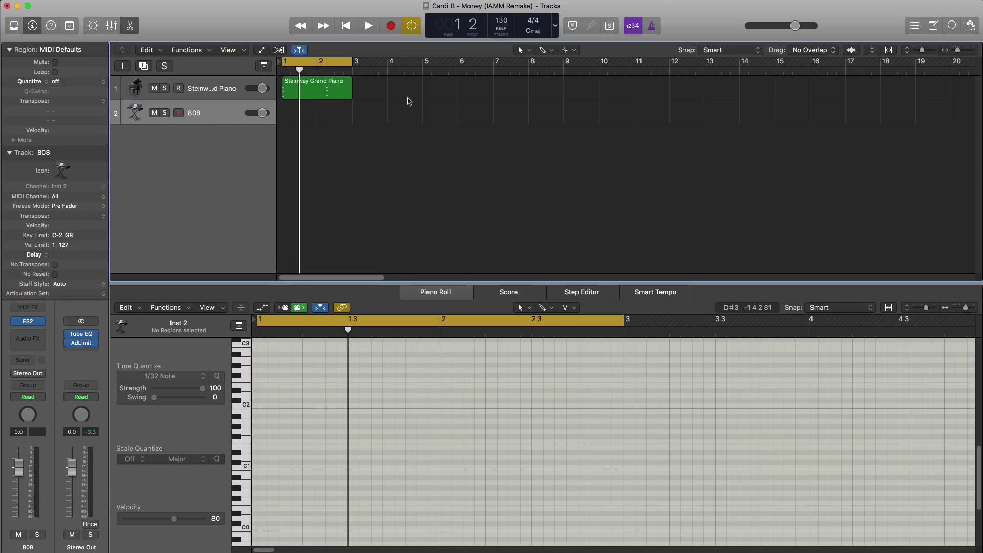
Create a two-bar region at bar 1 on the 808 track and draw a one-bar D#0 note at its start.
click(294, 115)
drag(318, 123, 352, 126)
scroll(298, 442, down, 5)
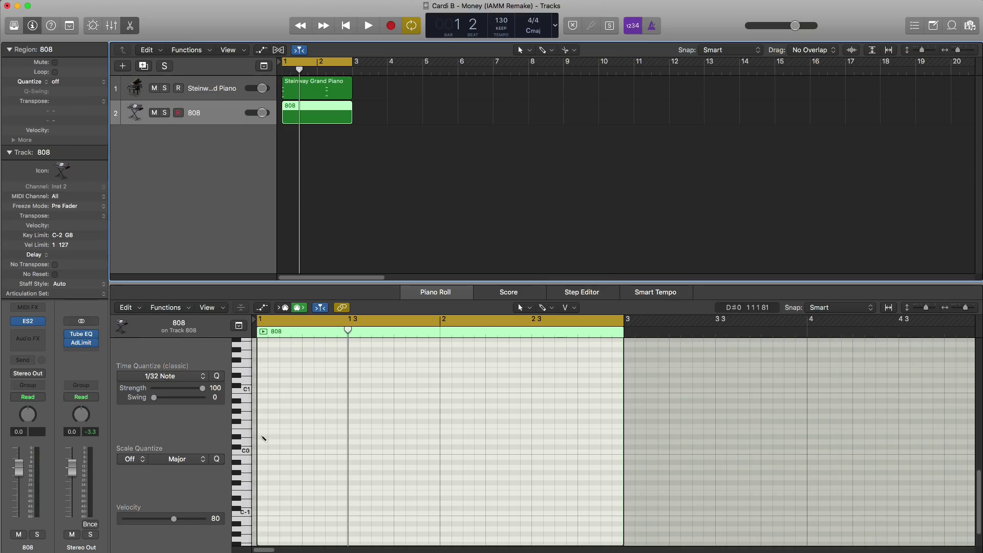
click(262, 437)
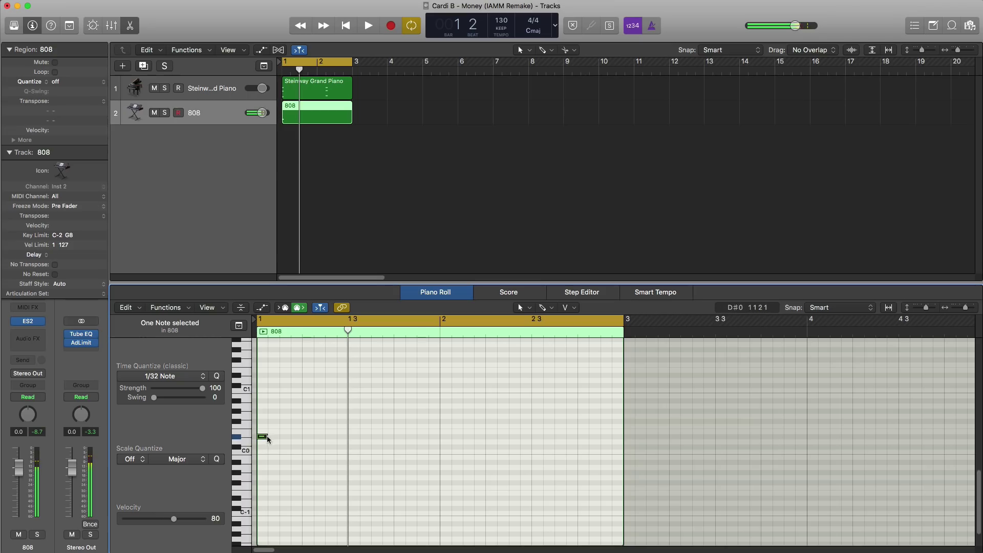
drag(267, 439, 438, 452)
Raise the filter Drive and shorten Envelope 3's release in the 808's ES2 while checking the sound in playback.
key(space)
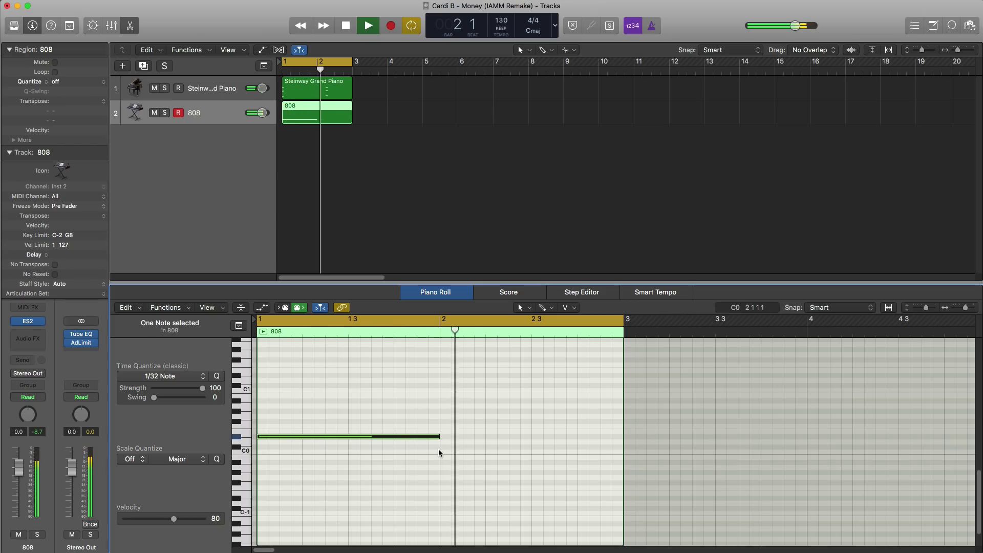
click(30, 325)
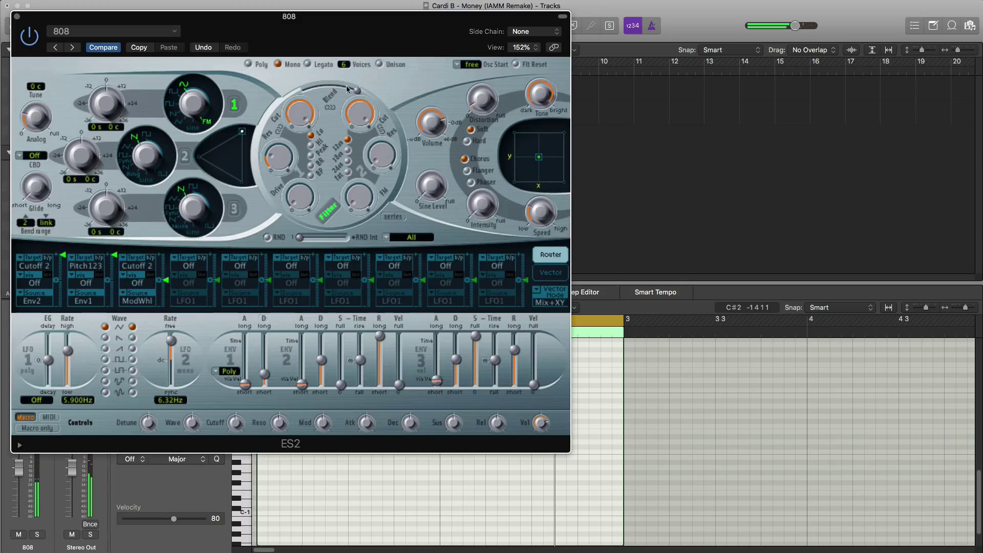
drag(305, 31, 413, 58)
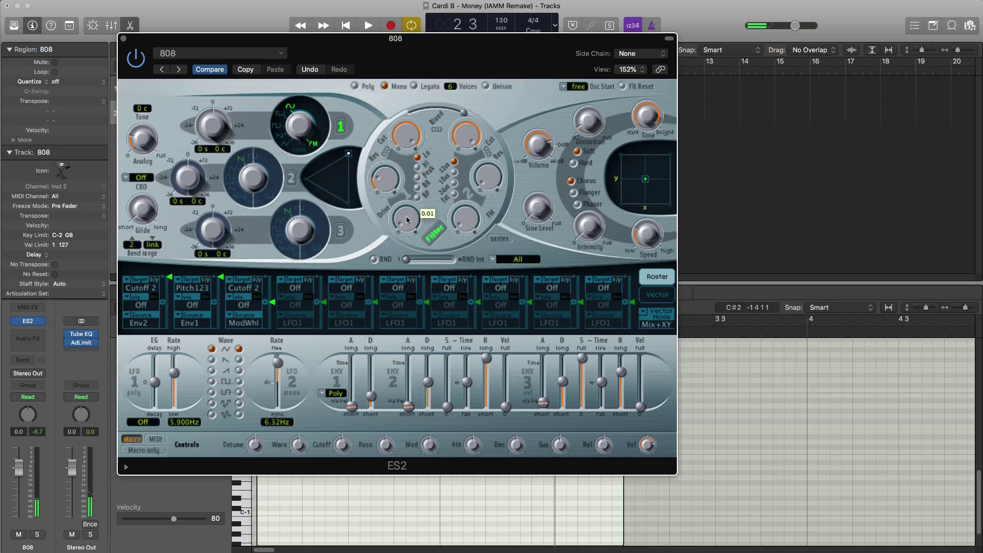
key(space)
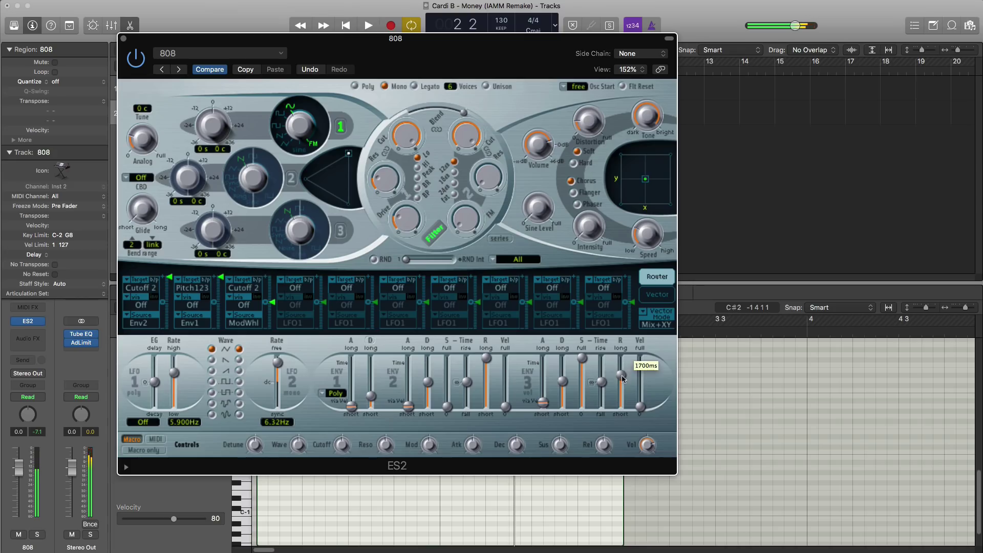
key(space)
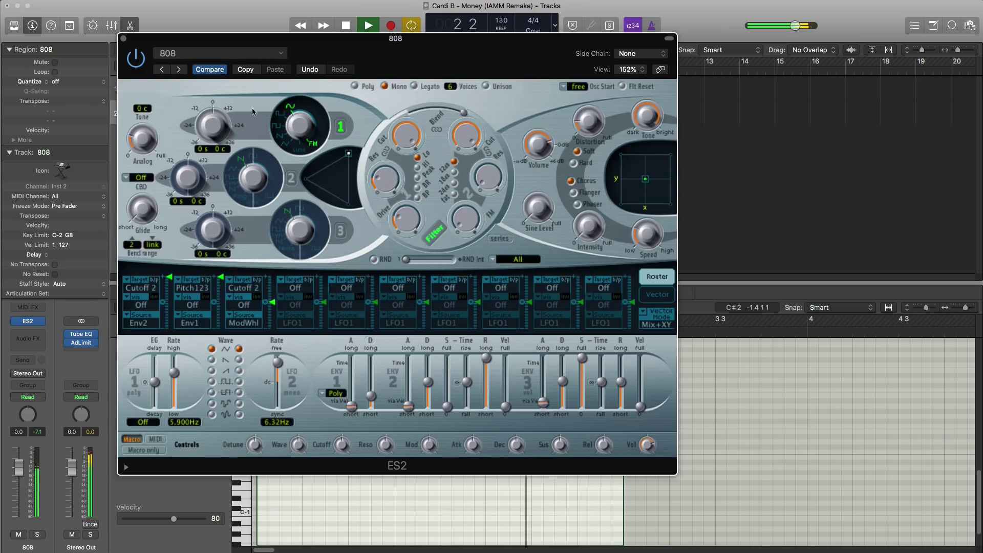
Close the ES2 and lower the 808 track's volume to -1.4 dB during playback.
click(123, 38)
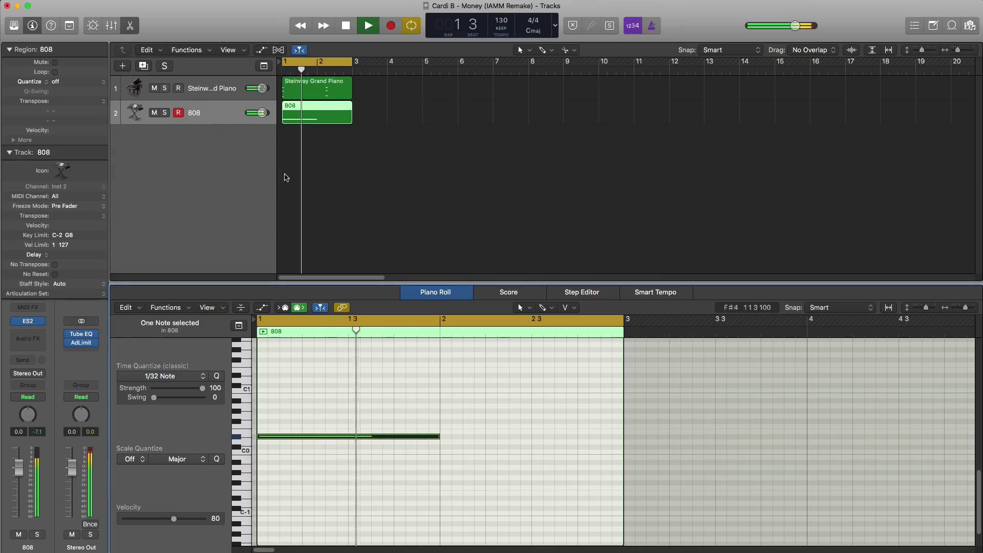
drag(263, 113, 260, 113)
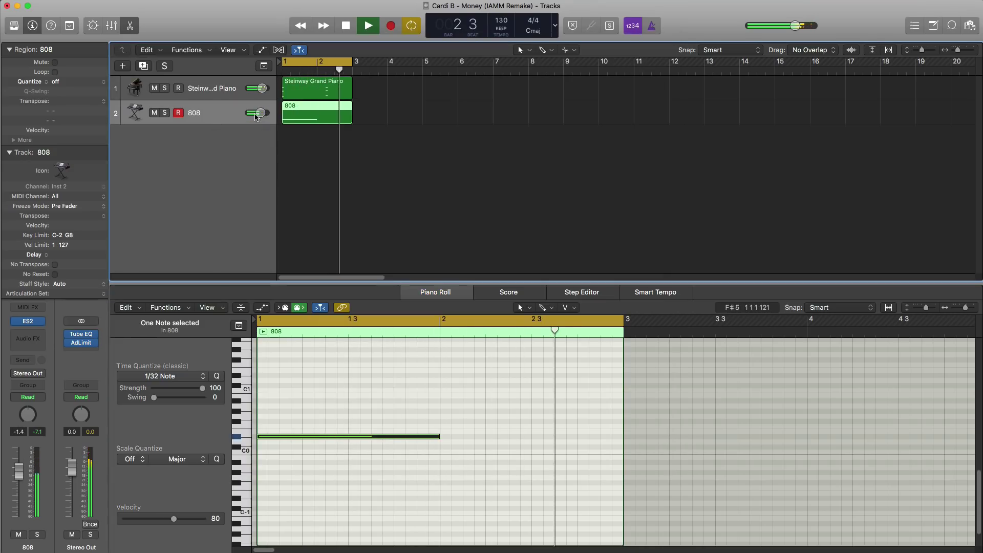
key(space)
Copy the piano region to bar 3, extend the 808 region to bar 5, and close the note editor.
drag(321, 95, 395, 96)
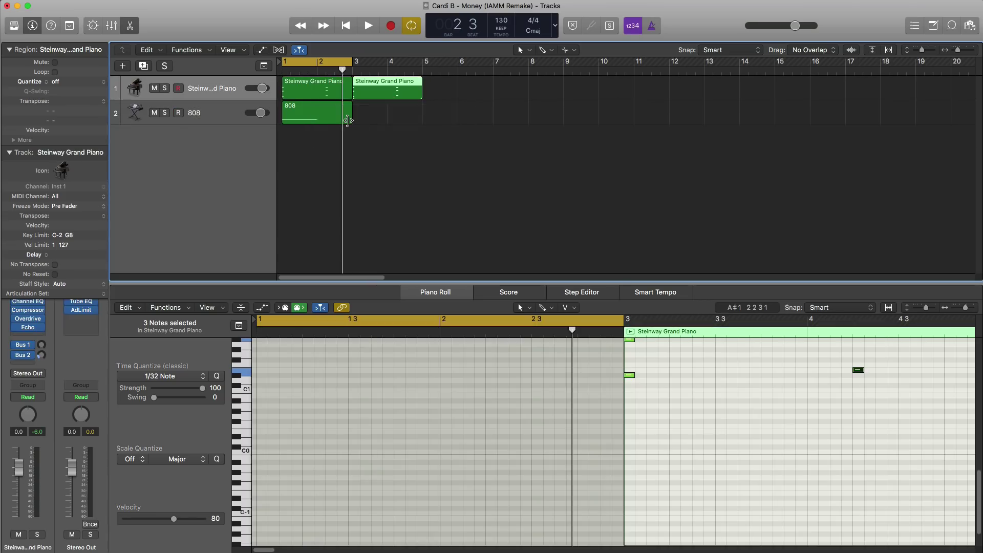
drag(347, 120, 416, 126)
key(e)
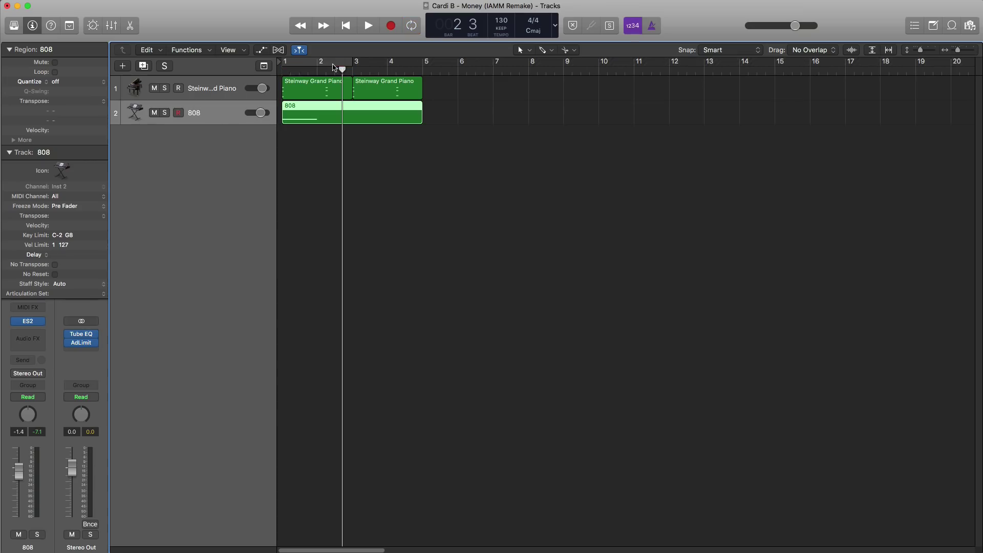
Listen to the piano and 808 from bar 1 without looping, and enlarge the track height.
key(Return)
key(space)
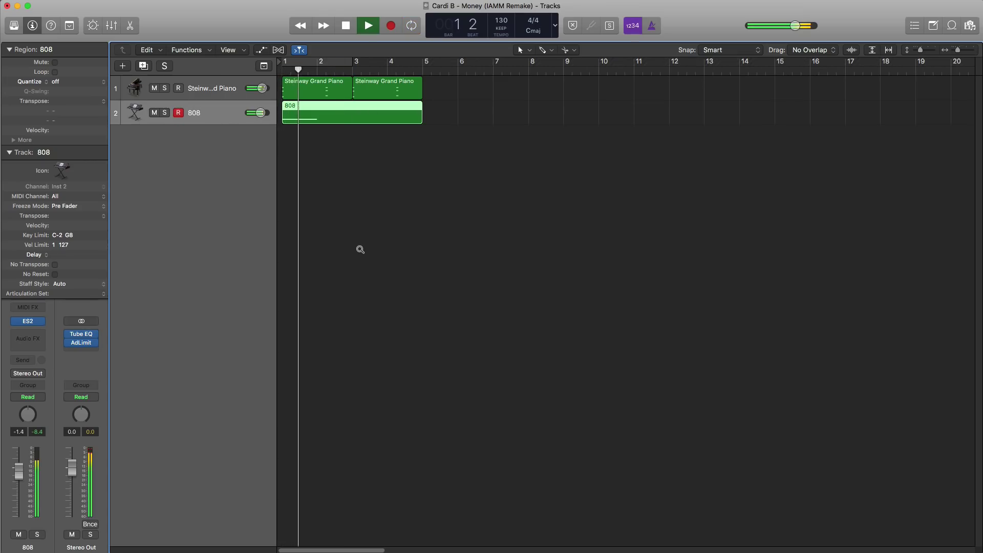
scroll(360, 250, up, 2)
scroll(360, 249, up, 2)
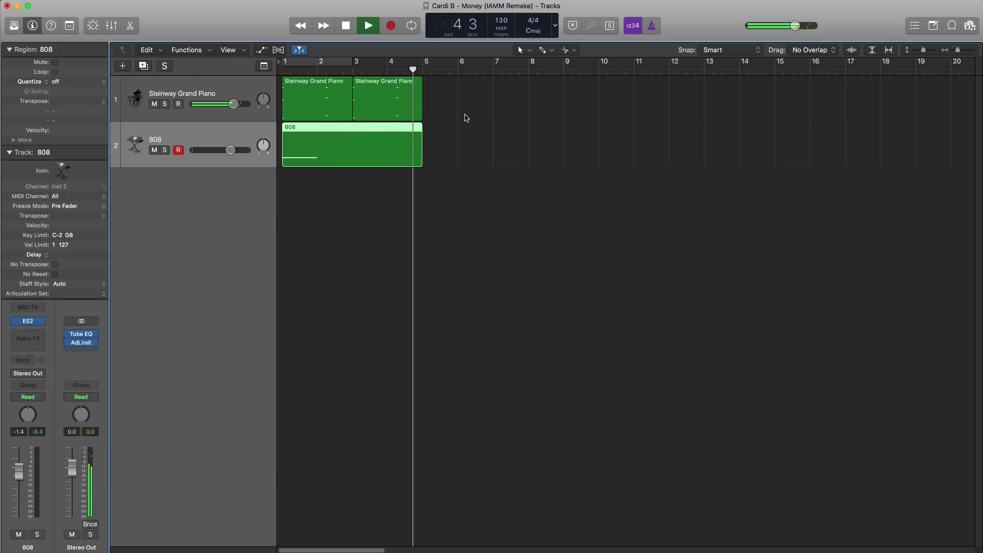
key(space)
Repeat both piano regions from bar 5 up to bar 9, and set the cycle range to bars 7 and 8.
click(396, 102)
shift+click(329, 101)
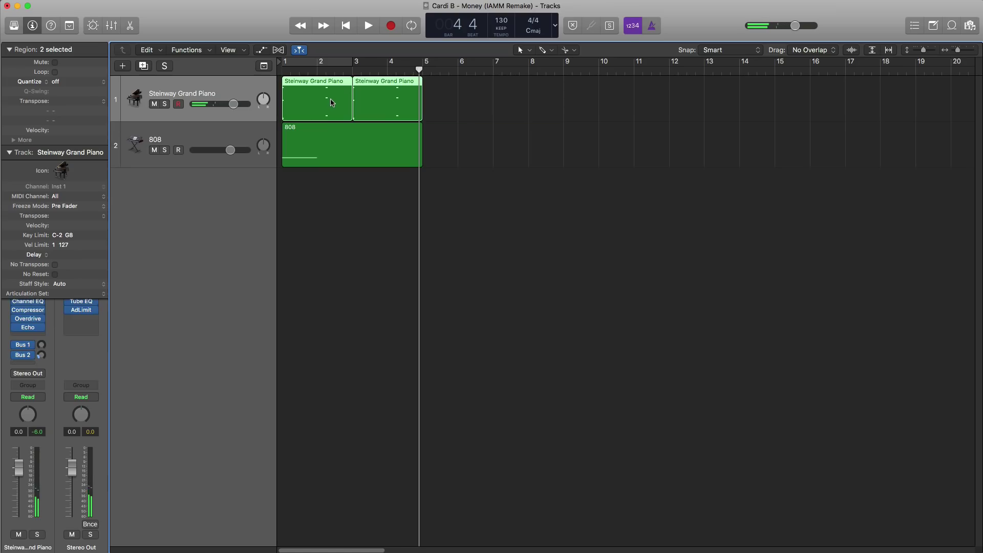
key(super+r)
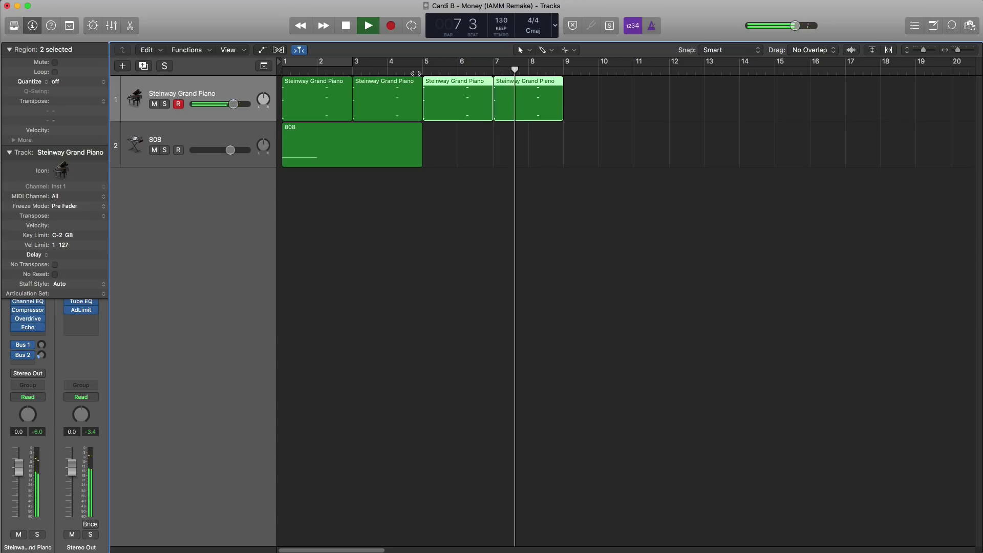
key(space)
drag(497, 68, 564, 70)
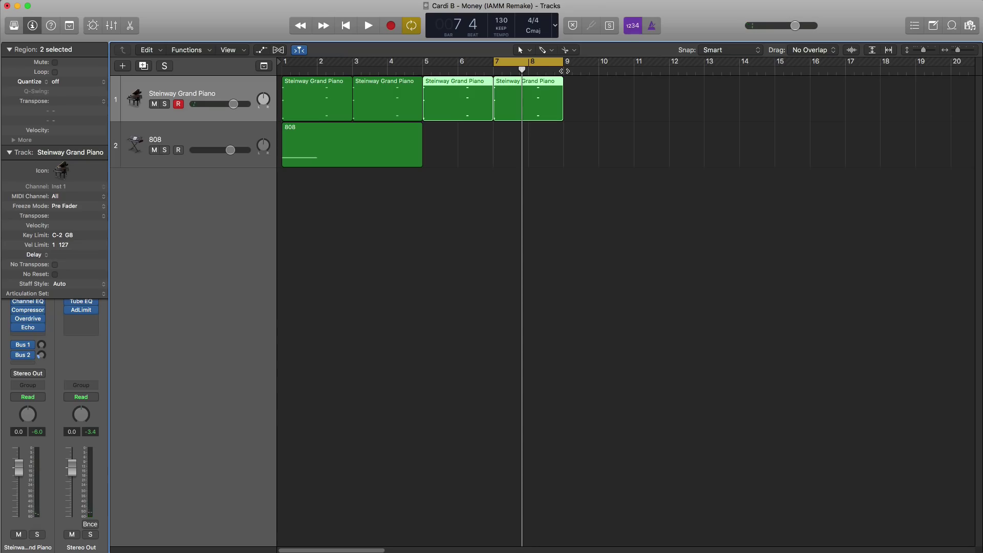
Add another software instrument track and move it below the 808 track.
click(123, 65)
key(Return)
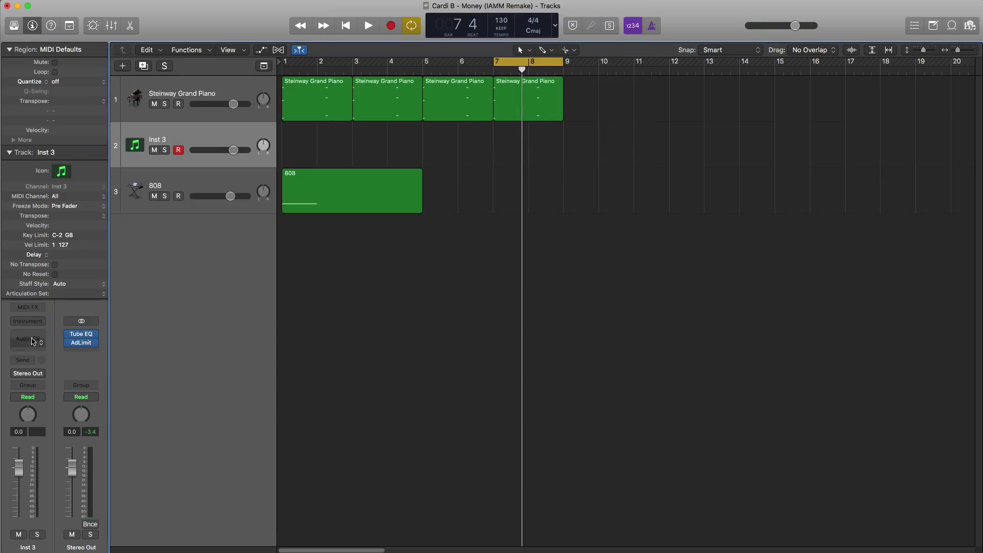
drag(199, 132, 203, 225)
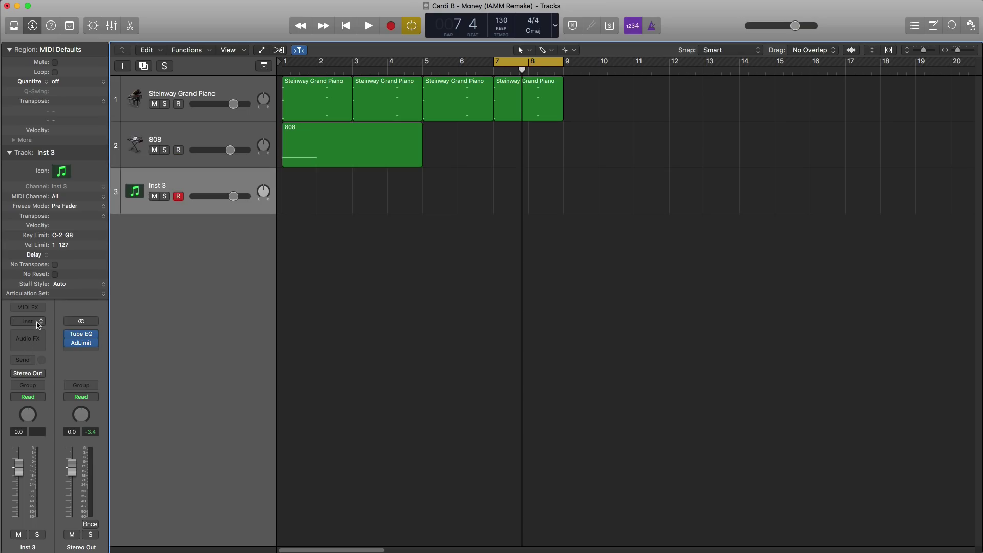
Load the EXS24 sampler with the "cardi b money drum kit" instrument on the new track, and close the plug-in.
click(37, 324)
click(54, 350)
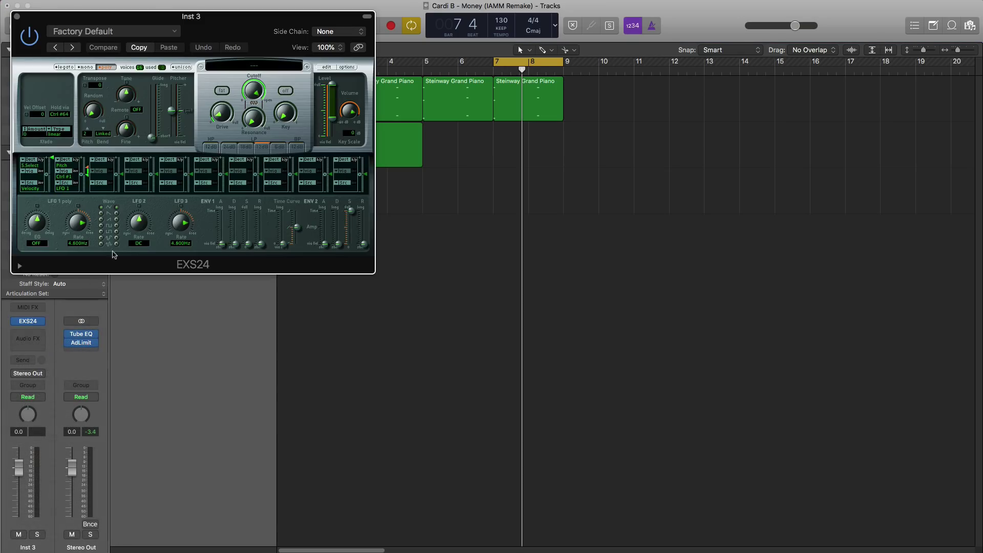
click(264, 68)
mouse_move(275, 139)
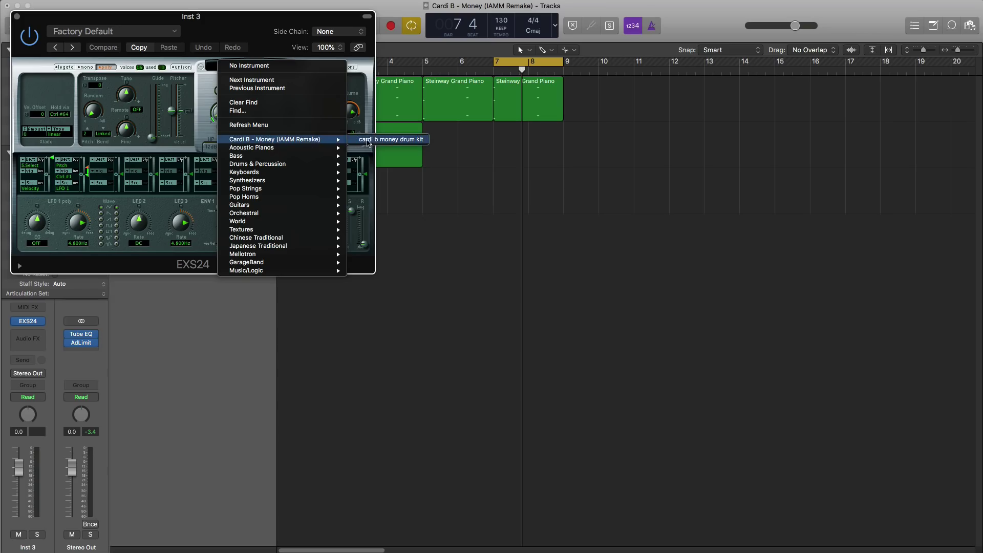
click(379, 143)
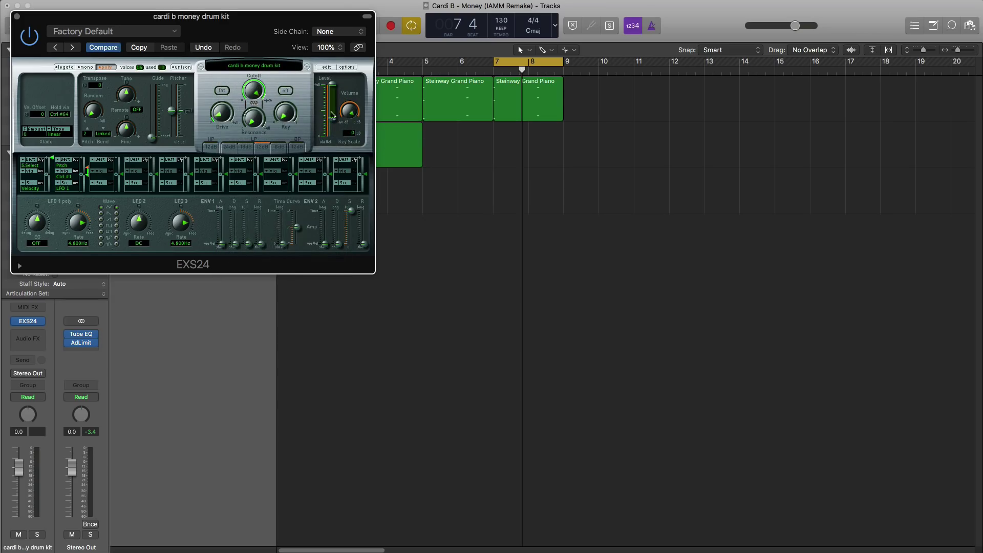
click(17, 17)
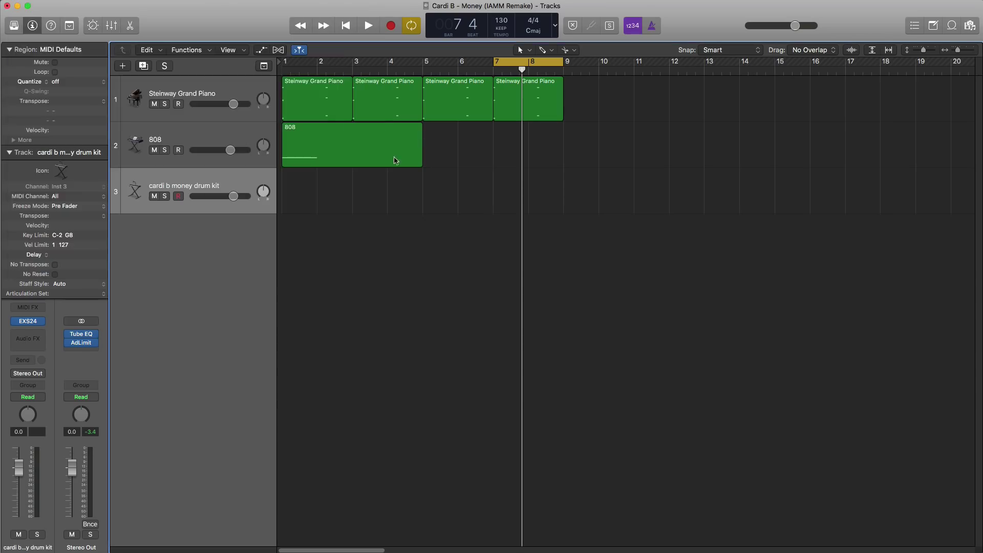
Create a two-bar region at bar 7 on the drum kit track and open it for note editing.
double_click(500, 202)
drag(546, 205, 562, 207)
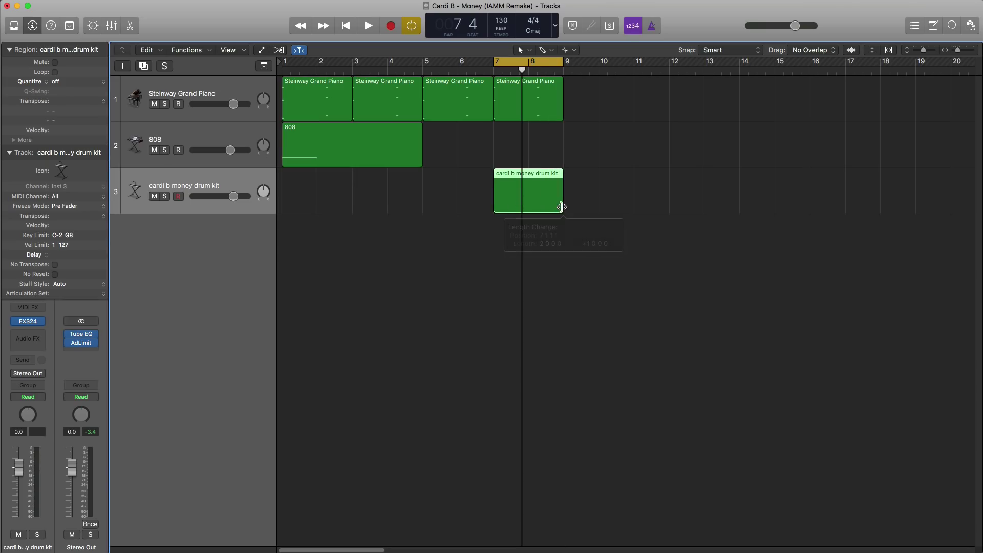
double_click(527, 188)
Draw a C2 note at the start of the drum region, shorten it to about an eighth note, and listen to it.
scroll(457, 434, down, 2)
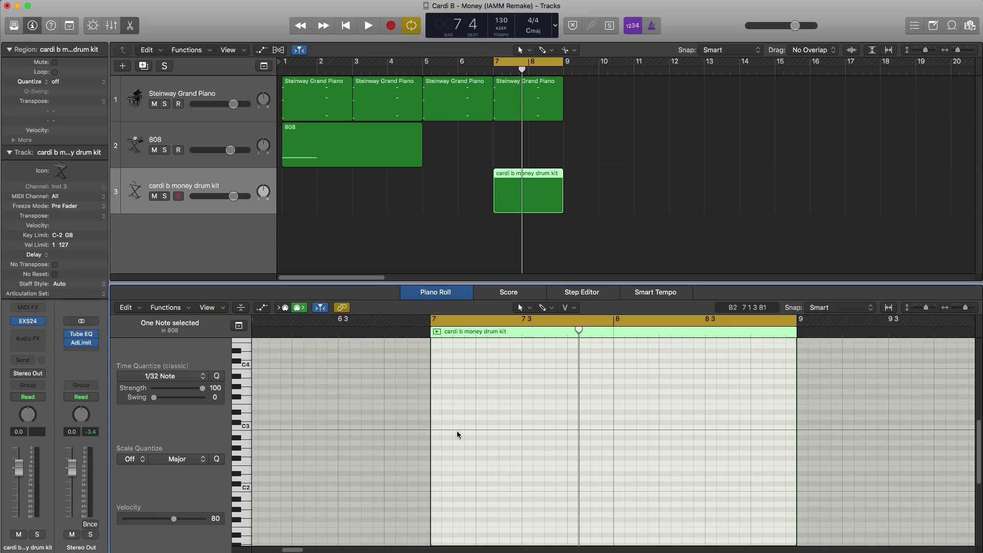
scroll(444, 446, down, 6)
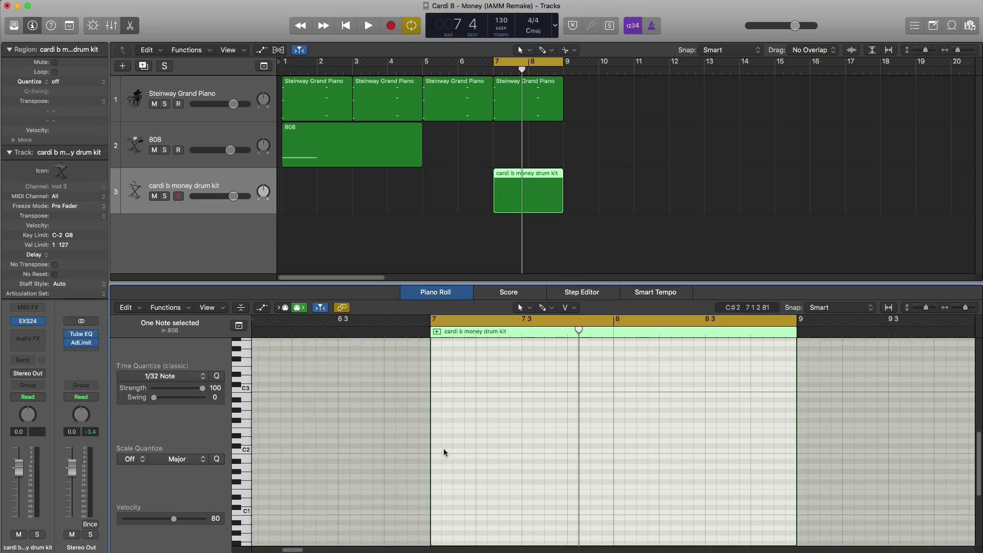
drag(438, 428, 437, 456)
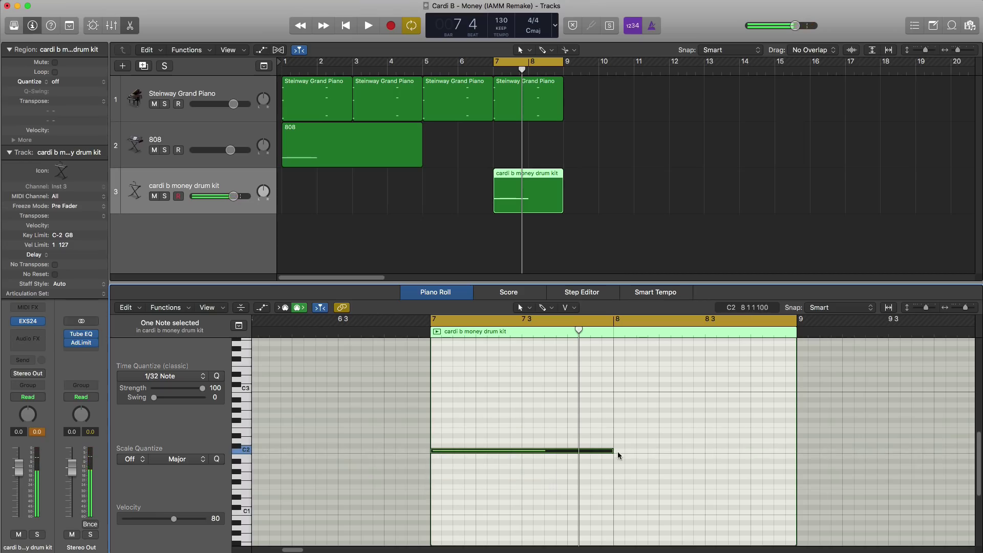
drag(613, 450, 453, 453)
key(space)
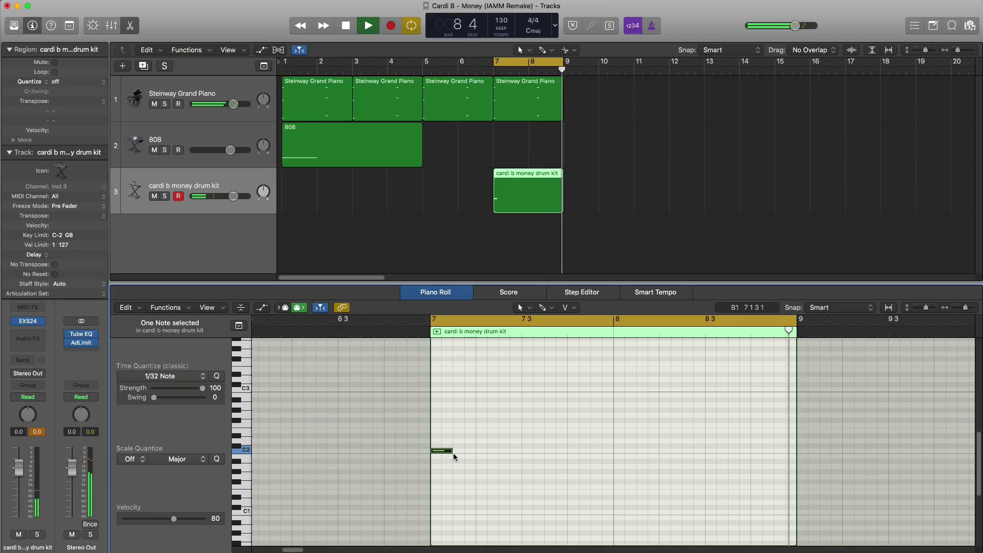
key(space)
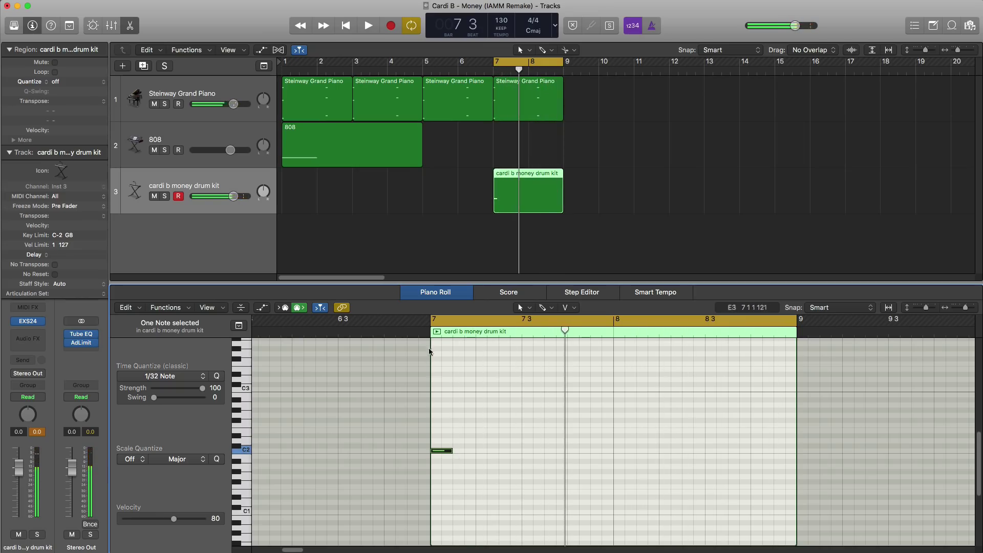
Duplicate the drum kit track with its sampler settings and create a two-bar region at bar 7 on it.
click(144, 67)
double_click(510, 239)
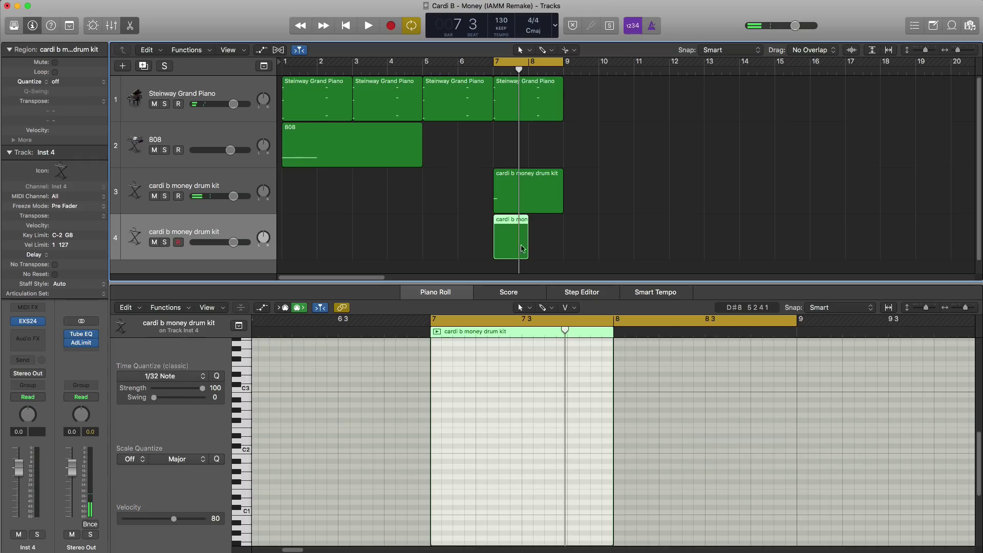
drag(539, 246, 565, 249)
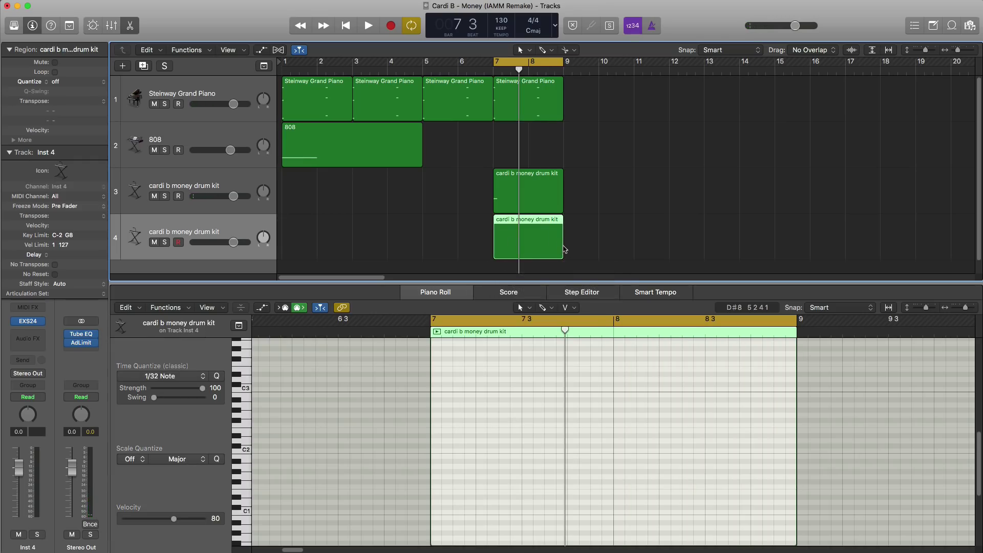
Paint a row of D#2 eighth notes across the whole two-bar region using the Brush tool with 1/8 Note time quantize.
click(544, 307)
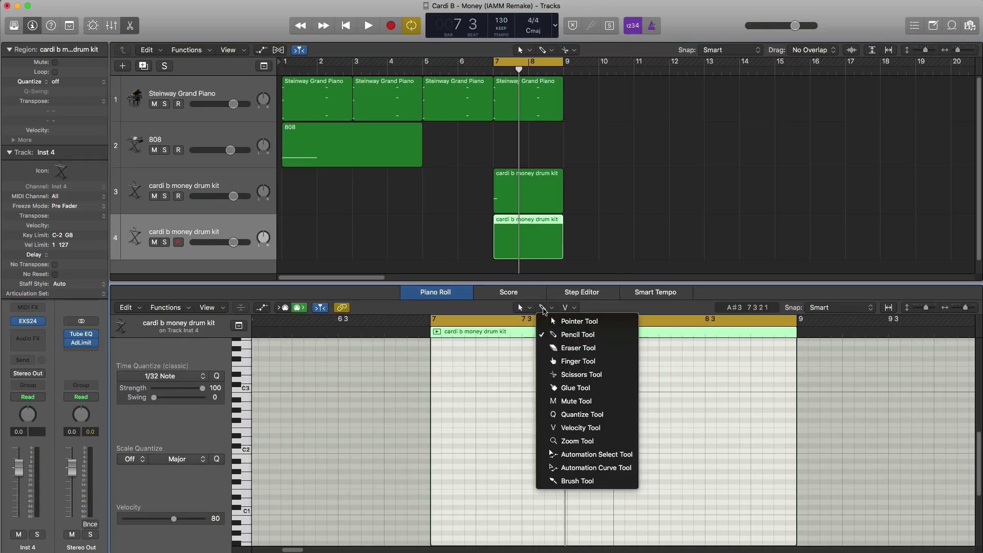
click(540, 445)
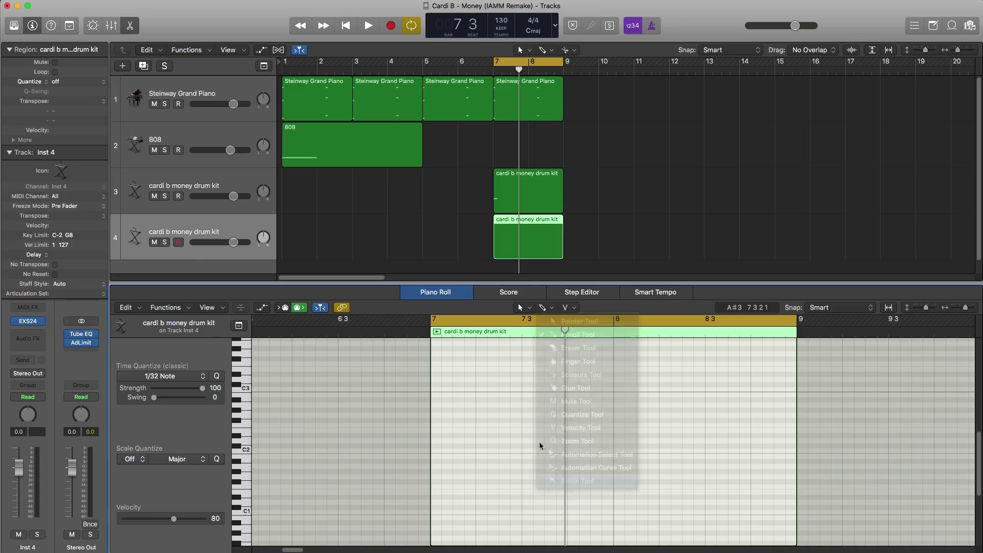
click(187, 376)
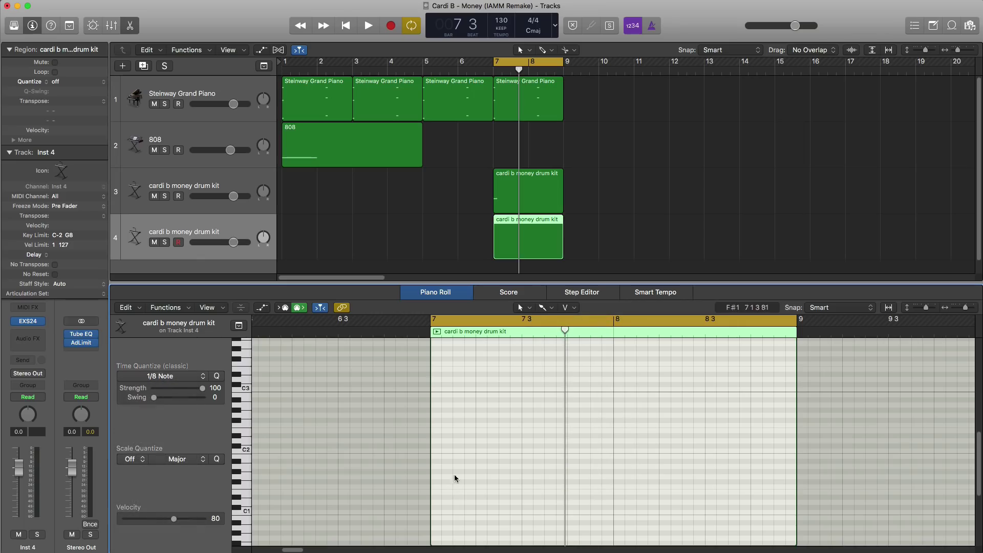
click(461, 446)
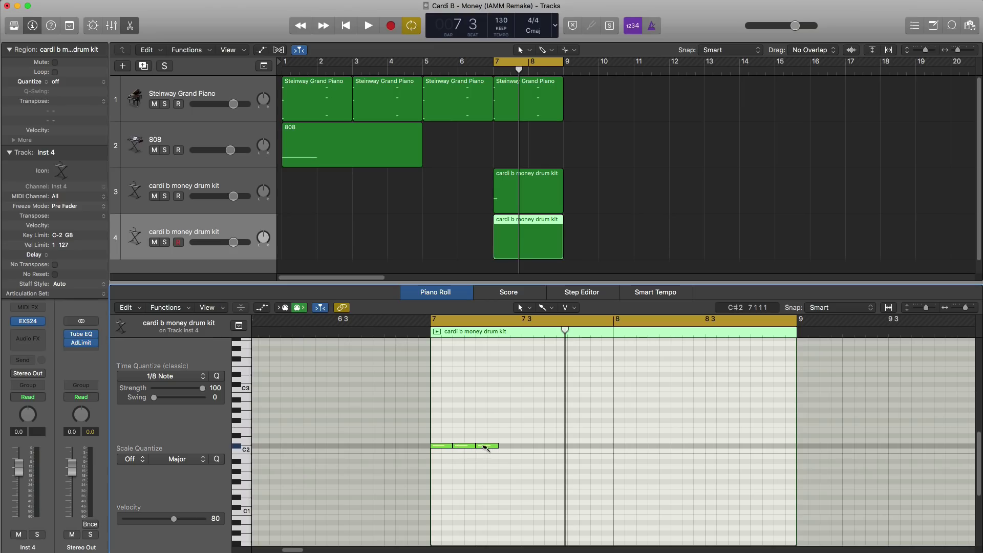
click(439, 437)
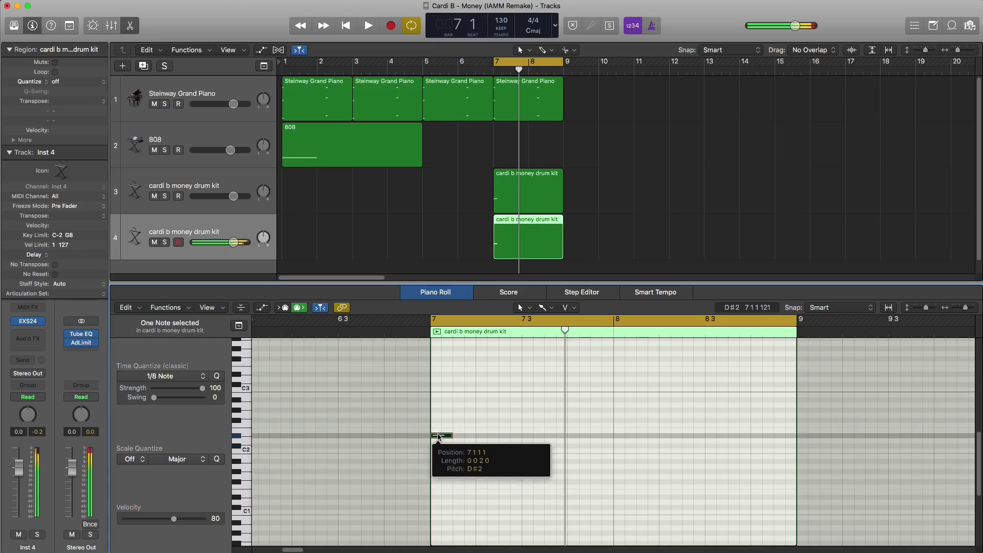
click(464, 436)
click(487, 436)
click(510, 436)
click(535, 437)
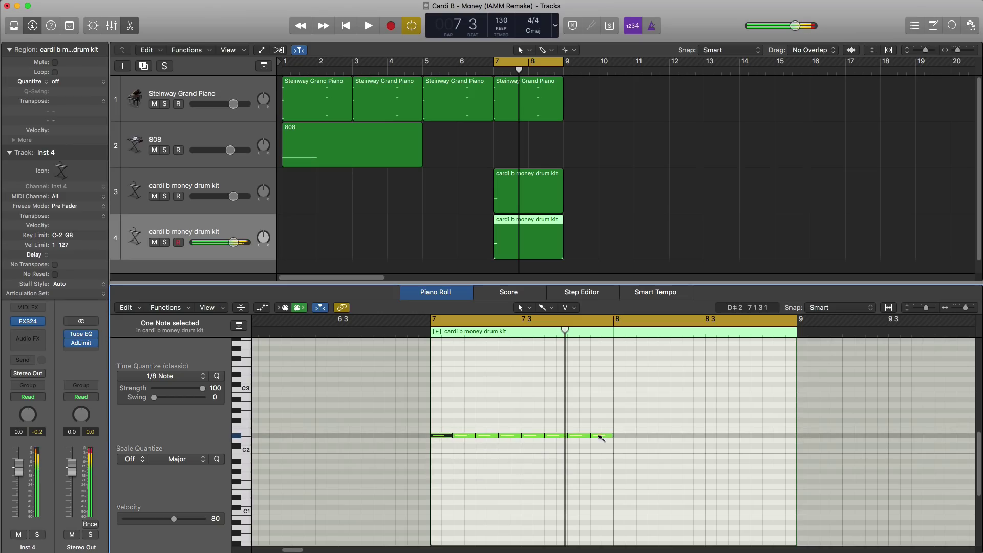
click(774, 437)
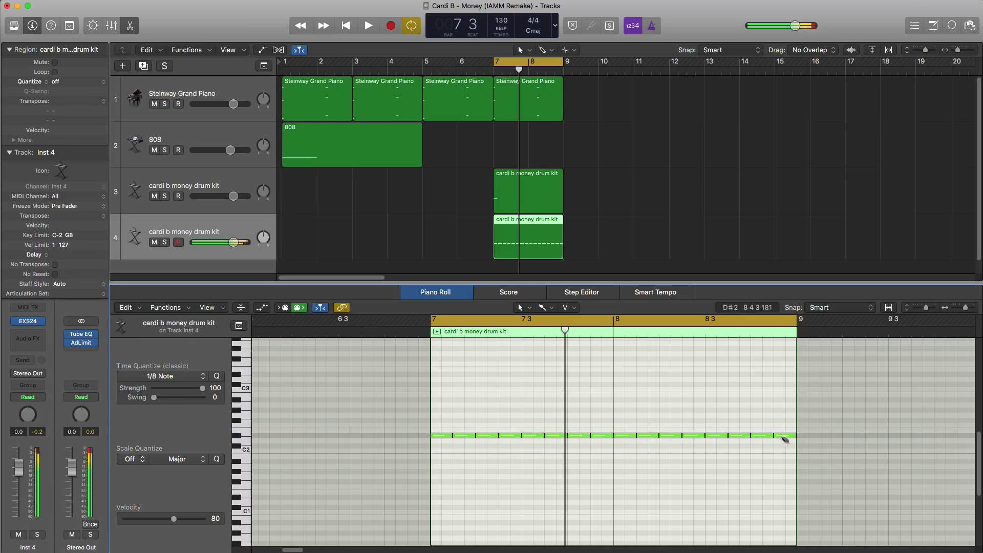
Play the loop and lower the duplicated drum kit track's volume to -10.6 dB.
key(space)
drag(246, 246, 211, 246)
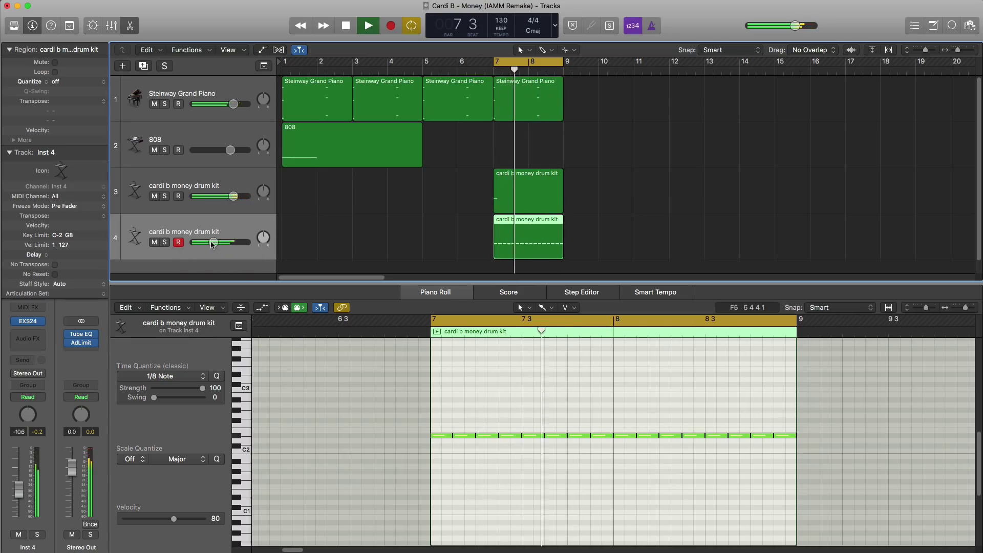
key(space)
Replace the D#2 note on beat 3 of bar 7 with two sixteenth notes using 1/16 Note quantize, and listen to the loop.
click(529, 435)
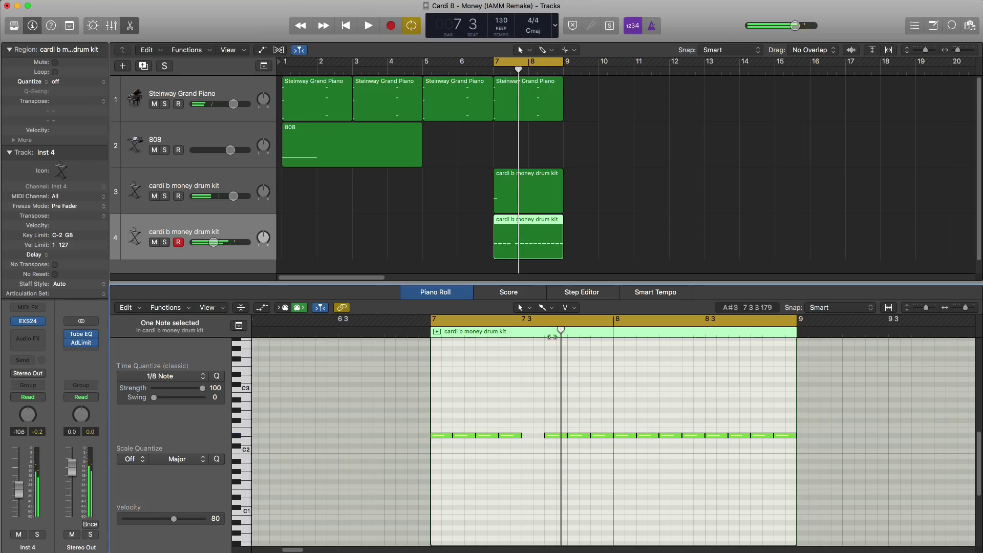
click(168, 382)
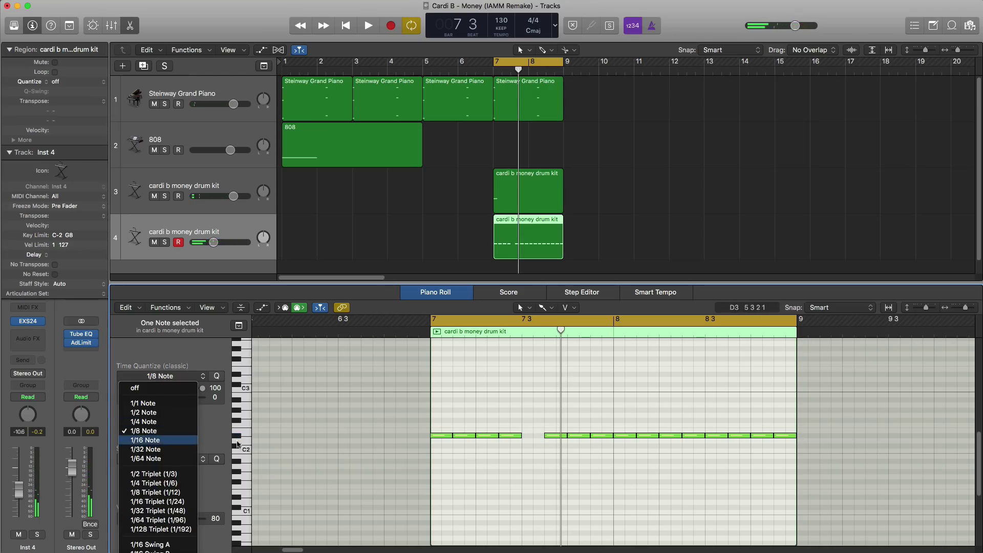
key(Return)
click(535, 448)
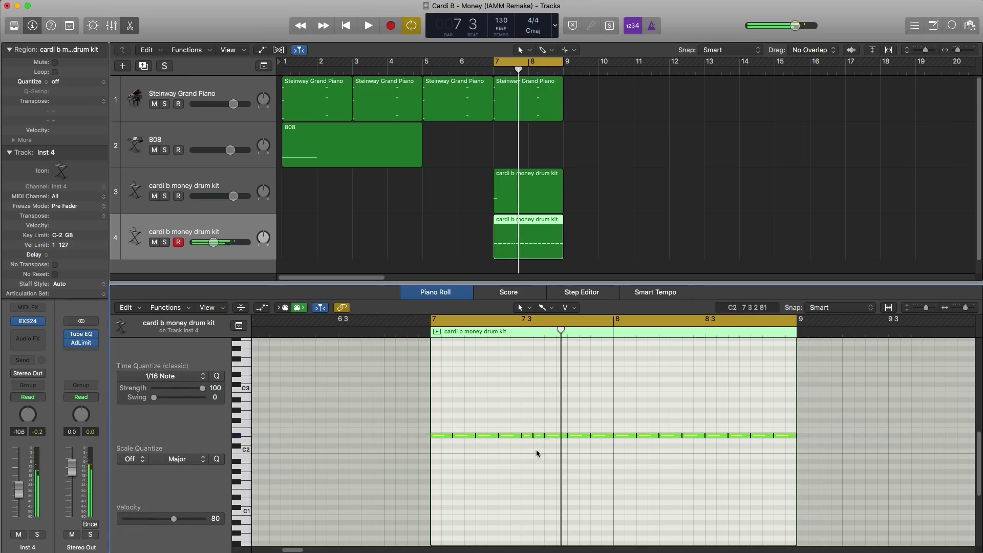
key(space)
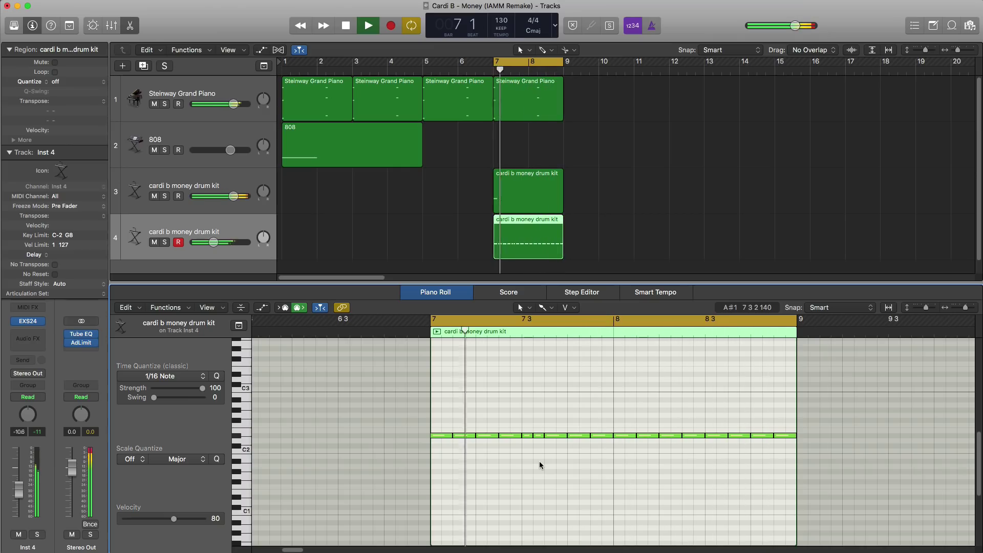
key(space)
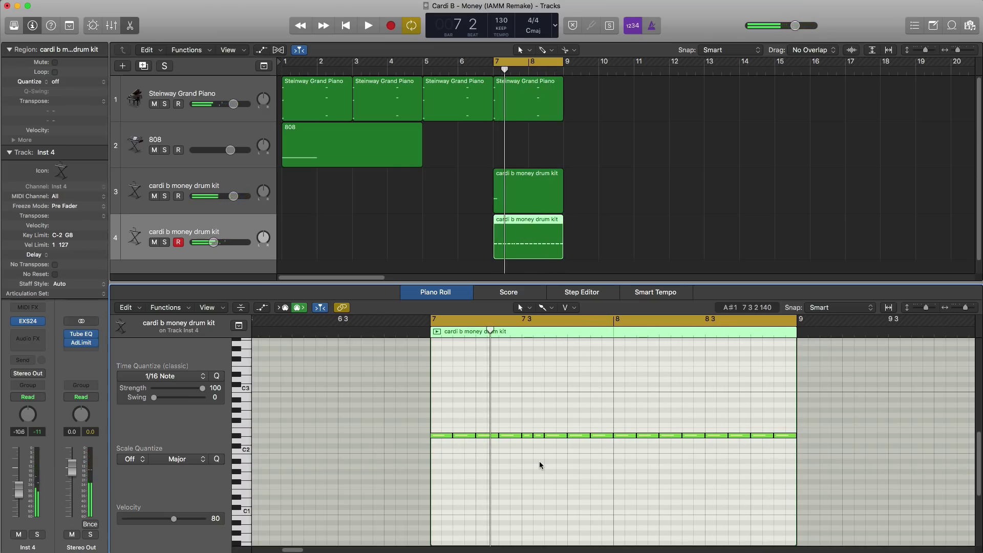
Close the note editor and repeat the bar 7 piano and drum kit regions three times, filling up to bar 15.
key(x)
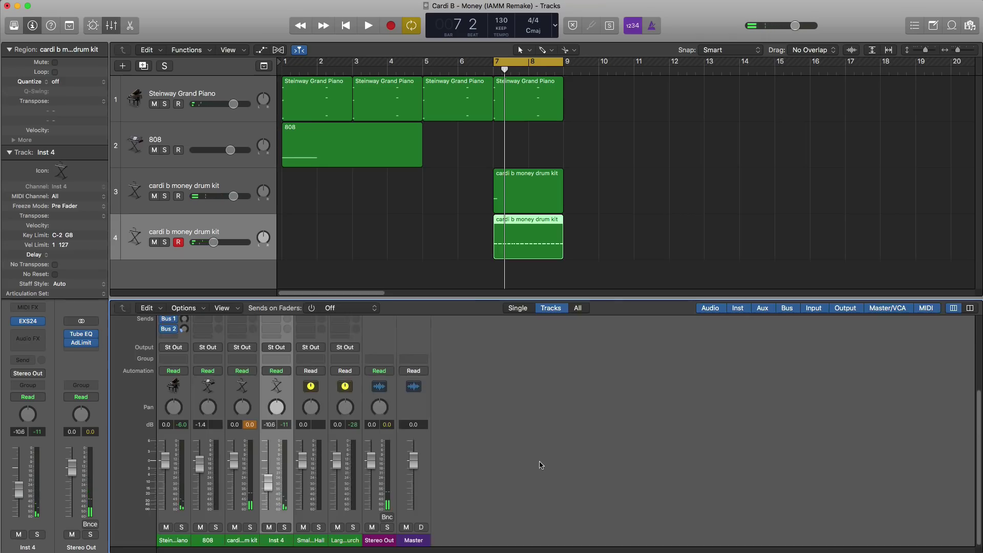
key(x)
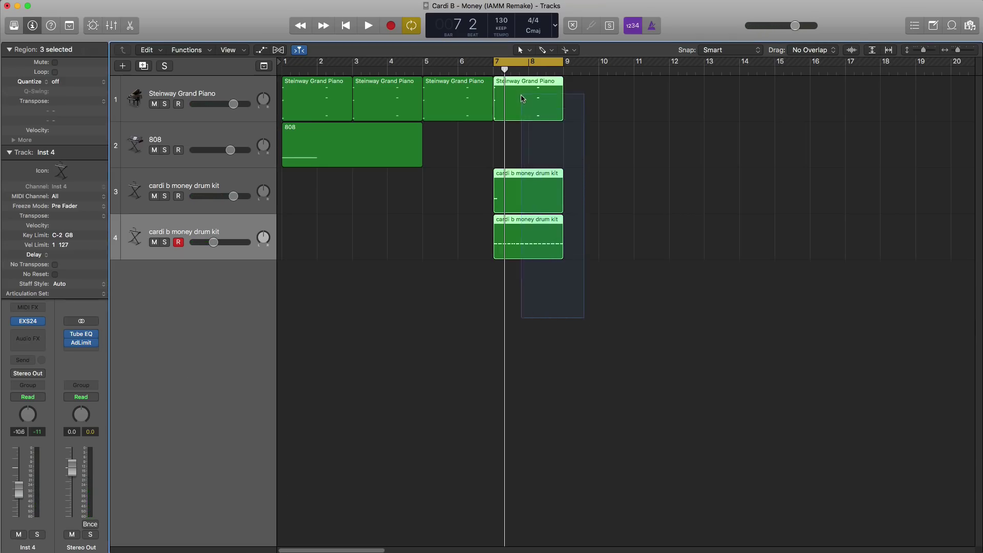
drag(522, 98, 522, 98)
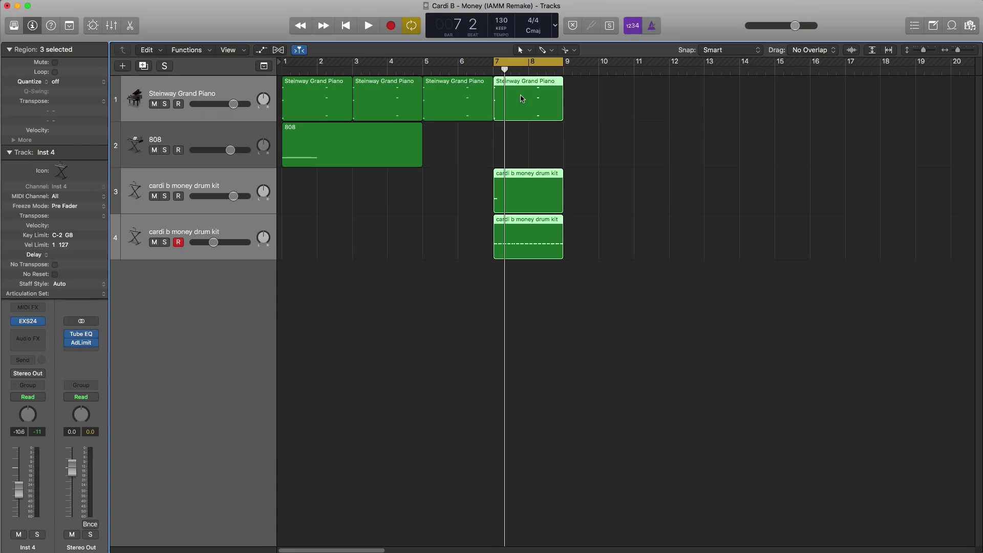
key(super+r)
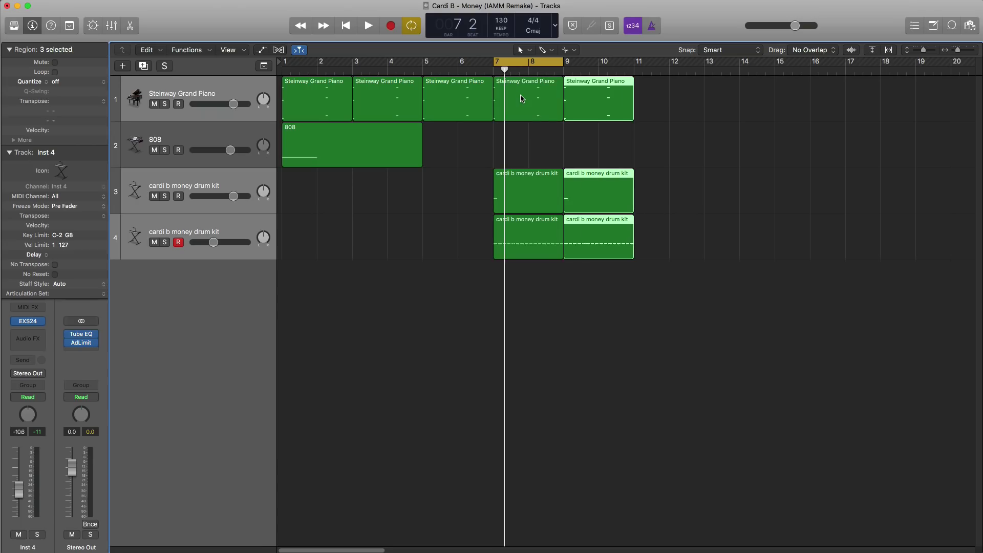
key(super+r)
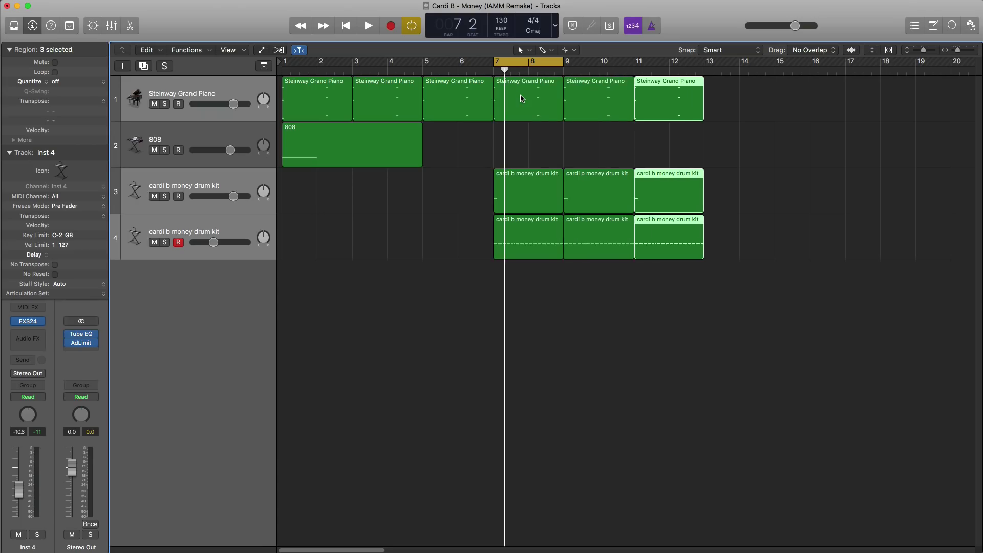
key(super+r)
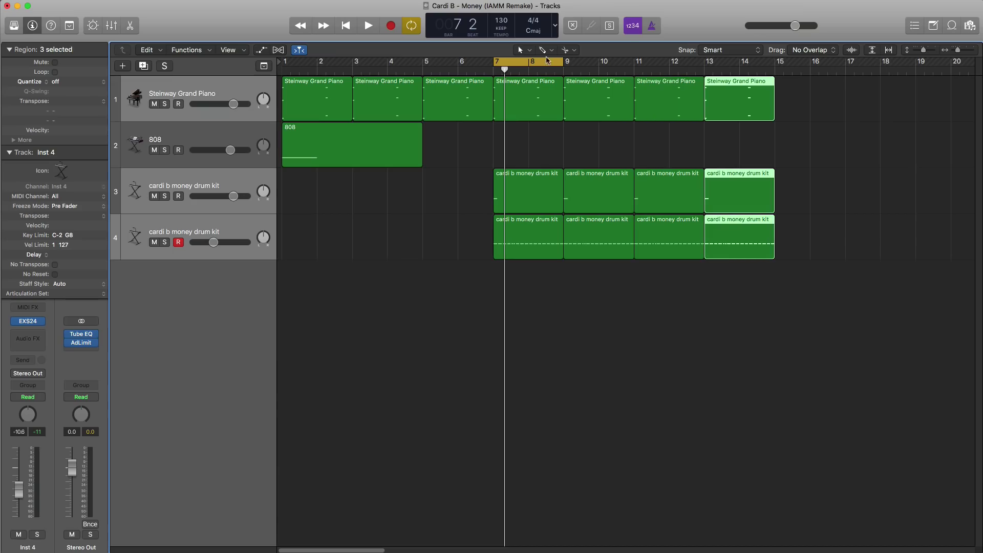
Move the cycle range to bars 13–15 and place a copy of the 808 region at bar 13, trimmed to two bars.
drag(536, 64, 749, 73)
drag(321, 154, 744, 155)
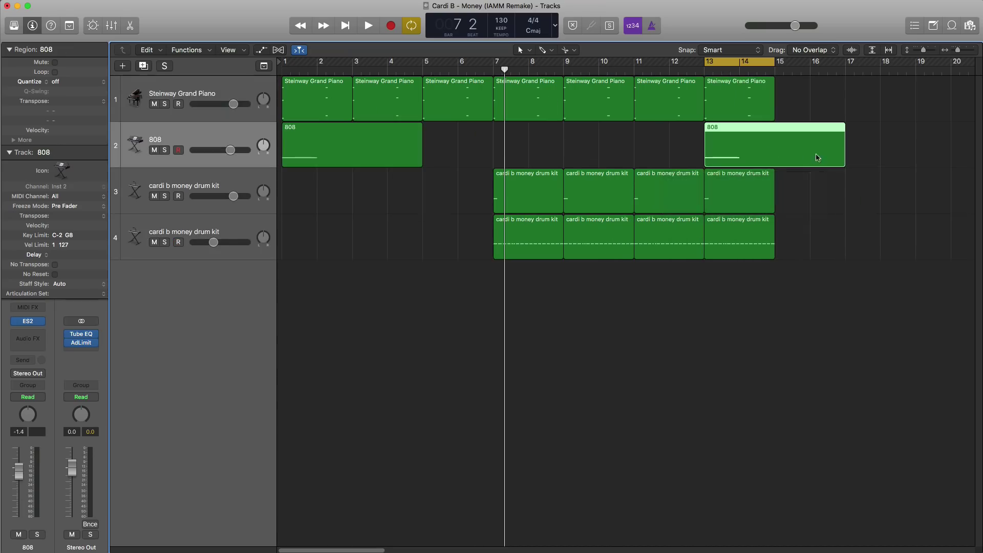
drag(842, 155, 776, 155)
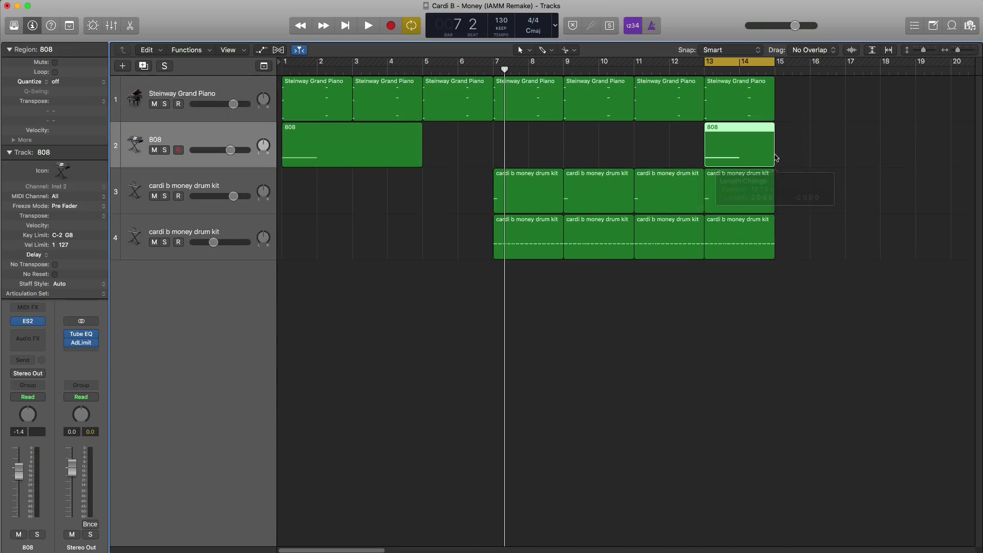
Play the bar 13 section and lower the 808 track's volume to -3.5 dB.
key(space)
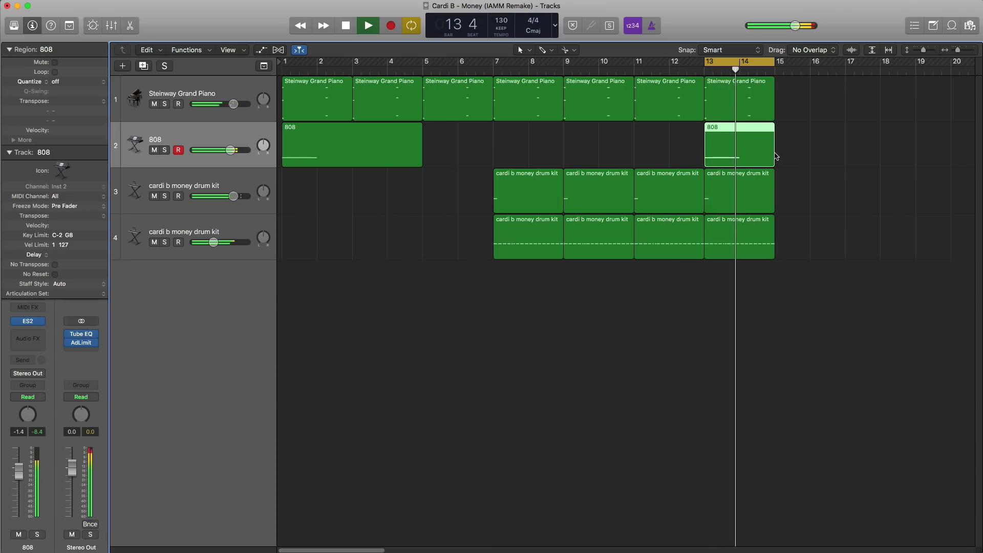
key(space)
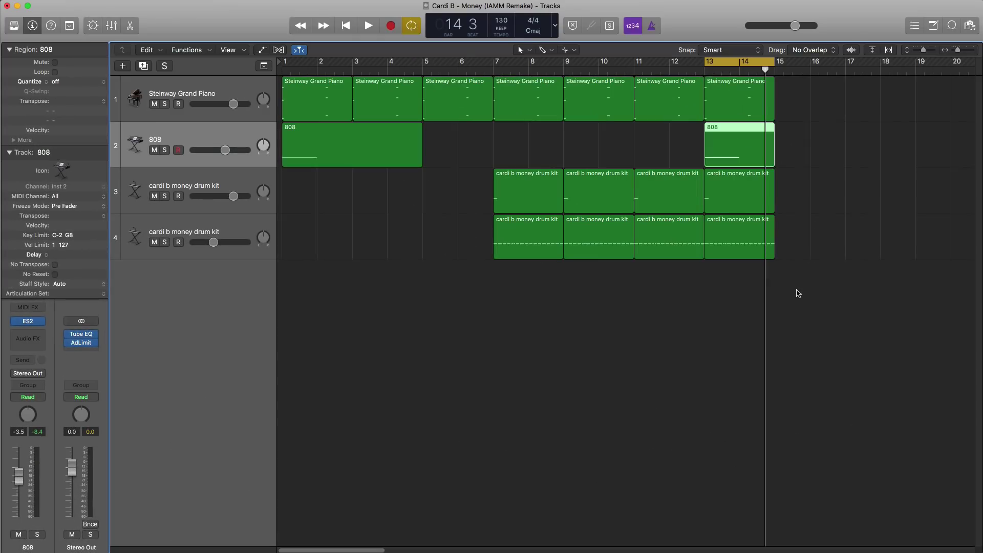
Repeat all four bar 13 regions once at bar 15, and move the cycle range to bars 15–17 for playback.
drag(797, 288, 732, 110)
key(super+r)
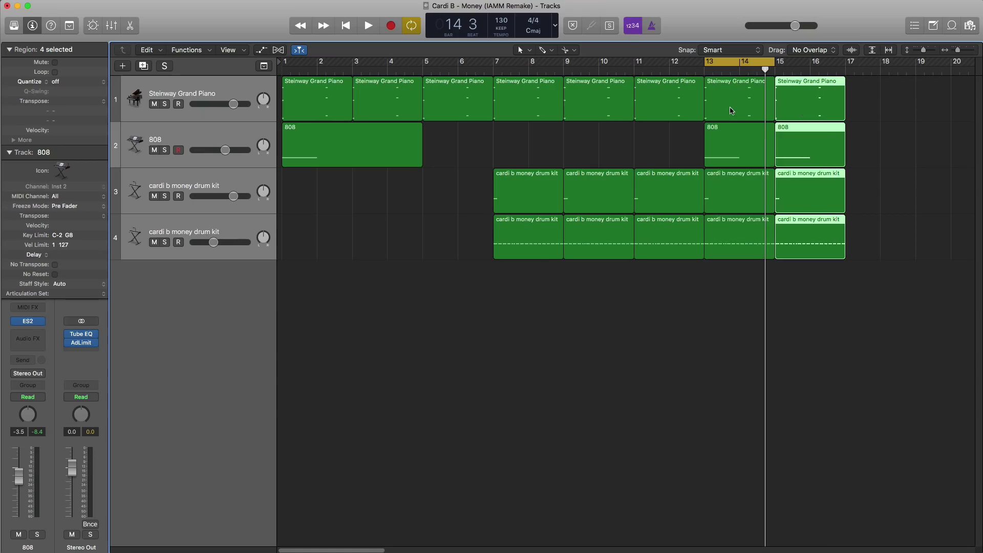
key(space)
drag(717, 71, 803, 71)
key(space)
key(space)
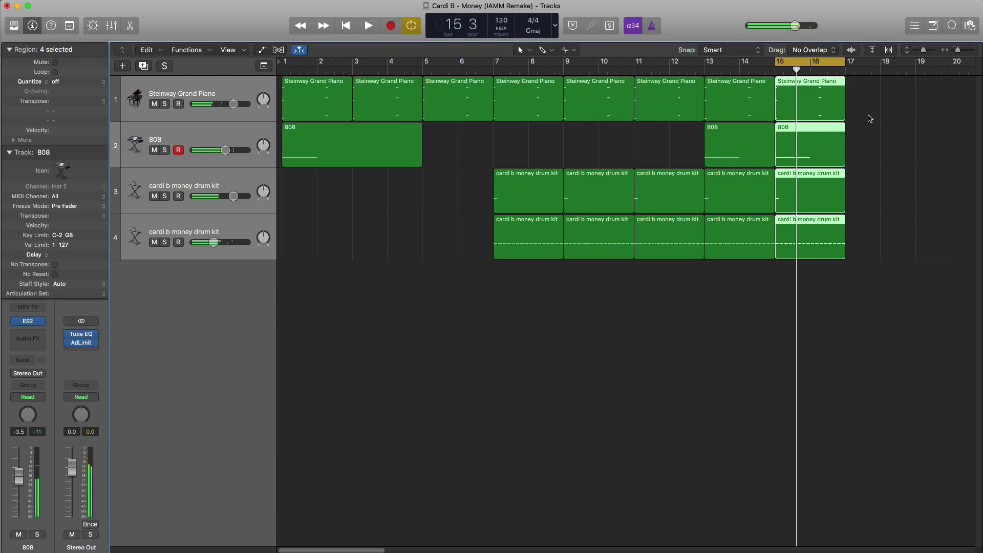
Open the bar 15 piano region and copy the top note of both chords one octave up.
double_click(819, 102)
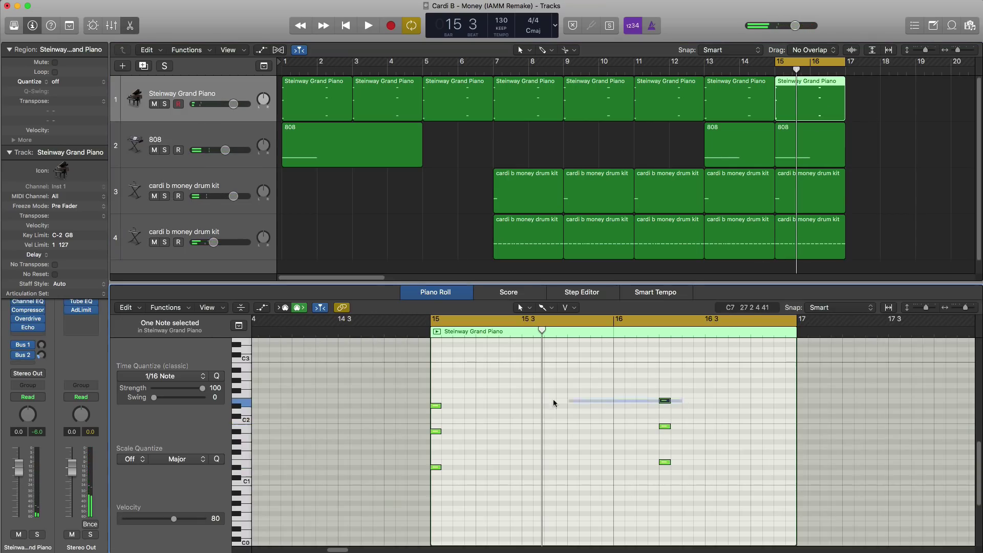
drag(553, 403, 417, 408)
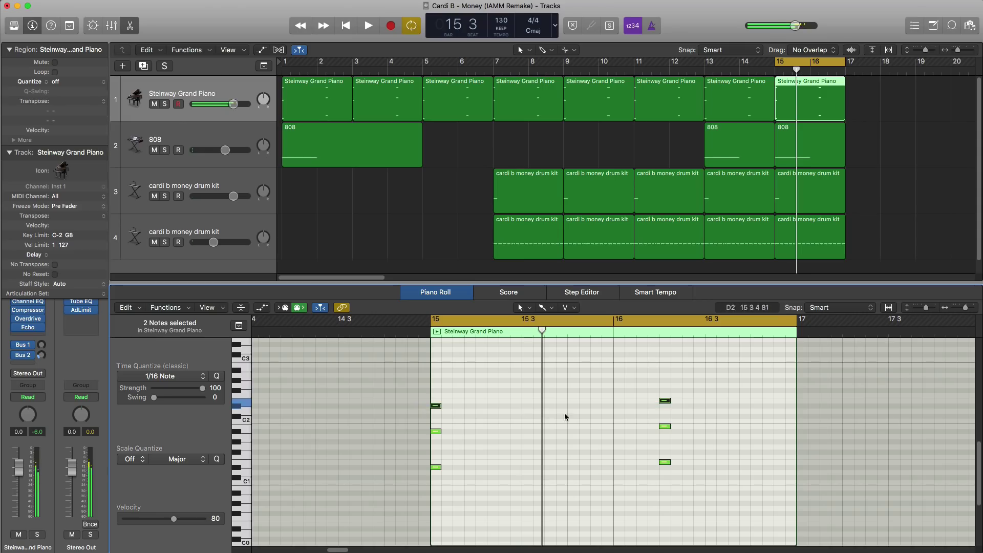
ctrl+alt+click(487, 419)
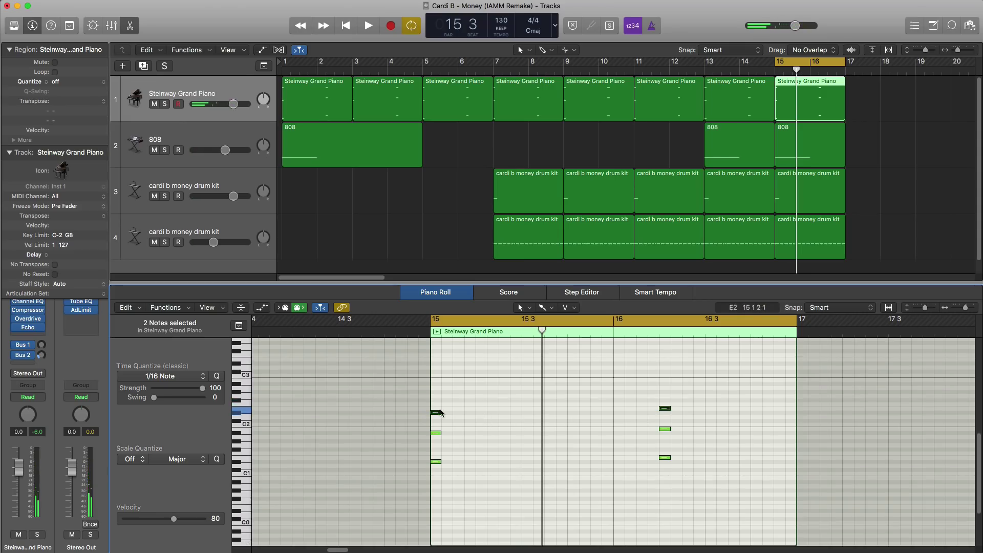
drag(436, 403, 436, 368)
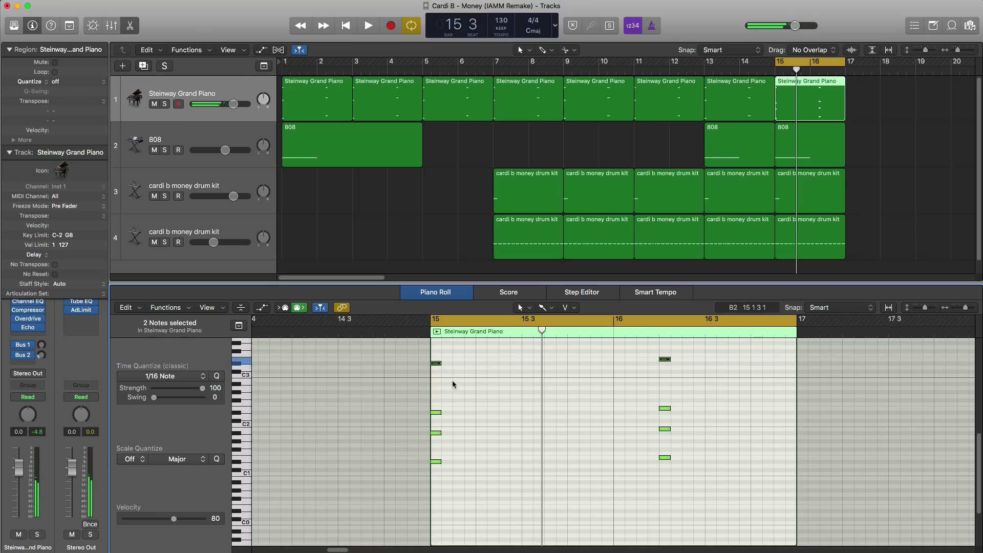
Listen to the loop and raise the two copied piano notes another octave to D#4 and E4.
key(space)
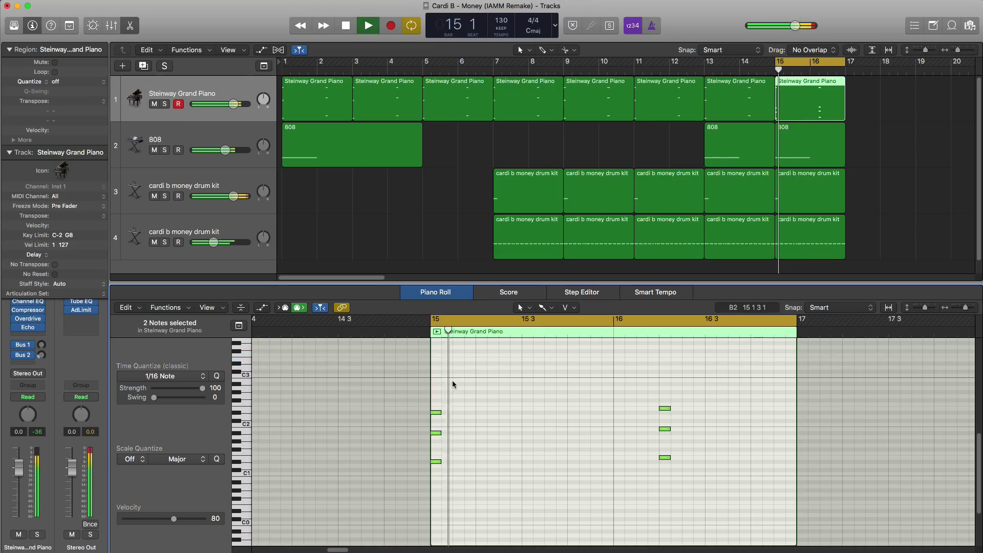
scroll(462, 396, up, 5)
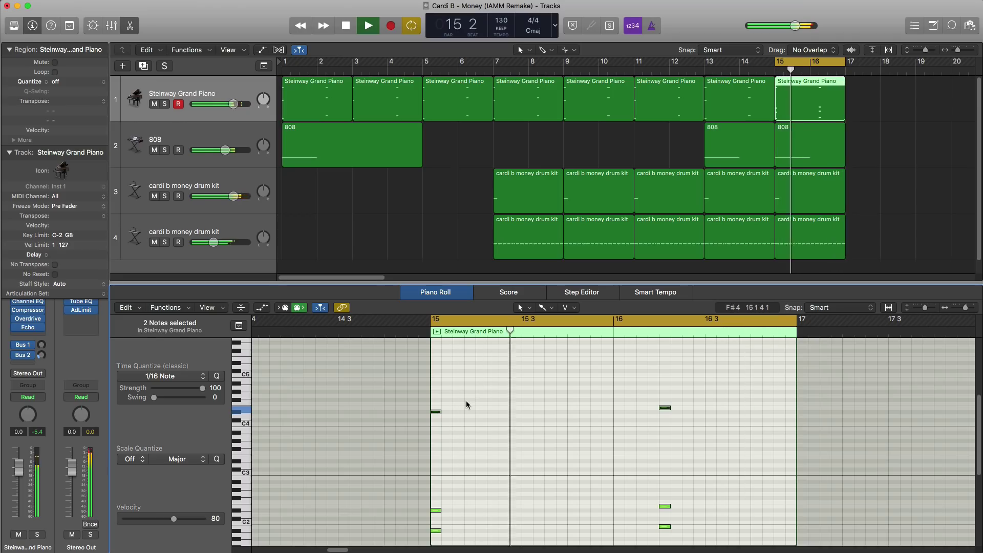
key(space)
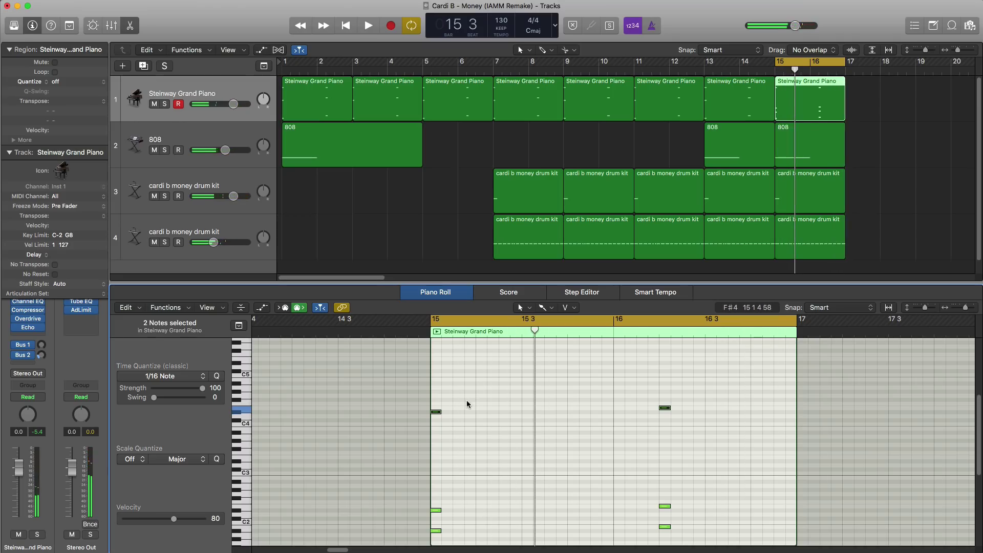
scroll(466, 401, down, 3)
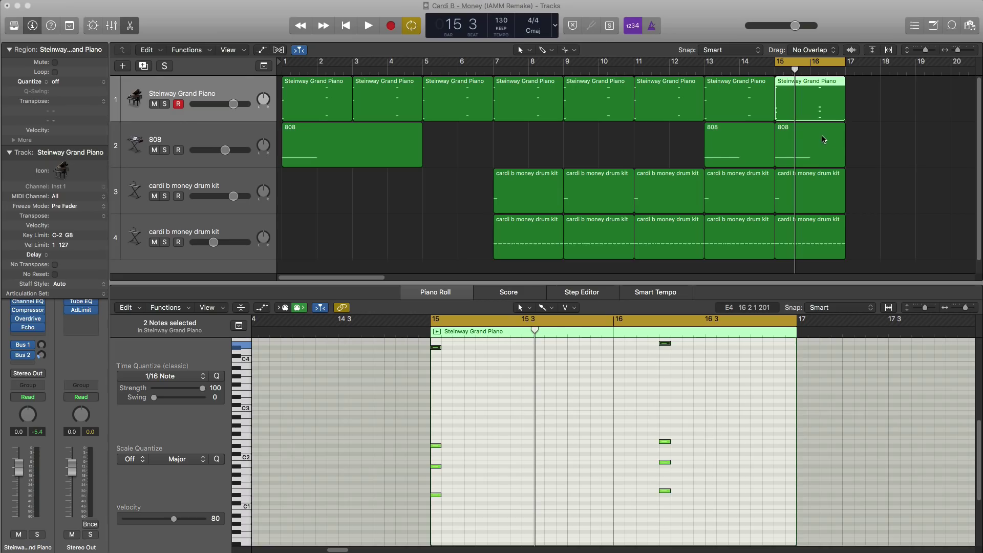
In the bar 15 808 region, move the note to start at 15 4 and shorten it to two beats.
double_click(823, 138)
double_click(822, 147)
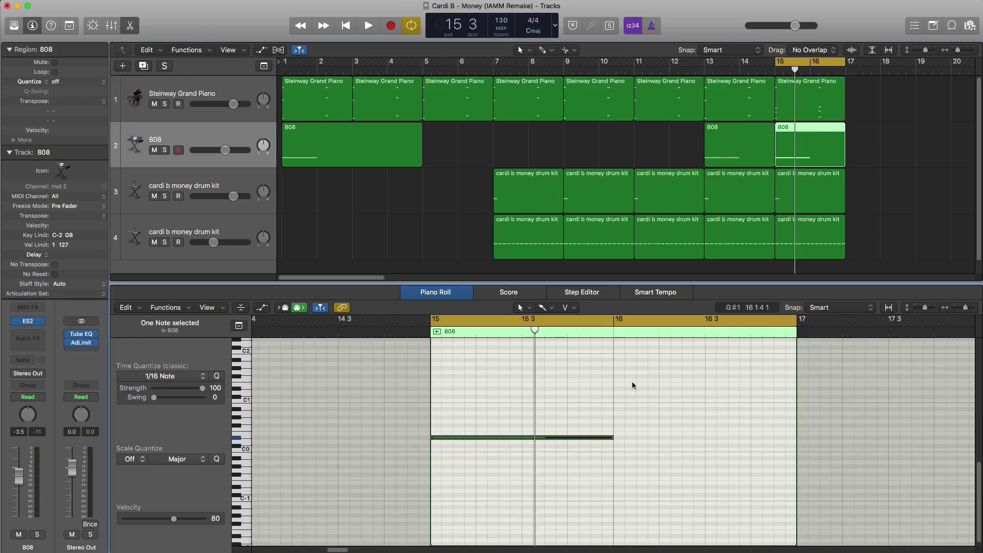
key(space)
key(space)
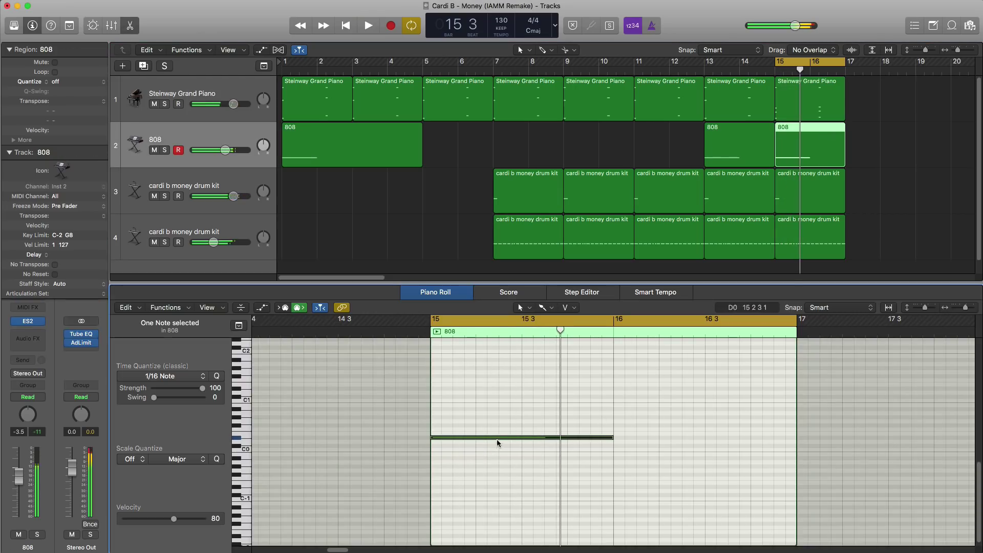
drag(495, 437, 633, 440)
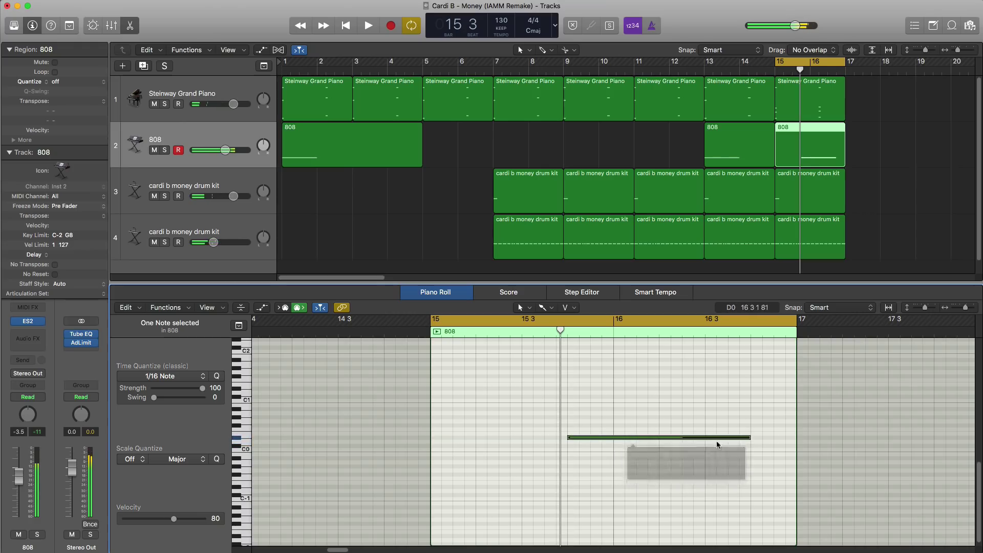
drag(749, 438, 657, 437)
key(space)
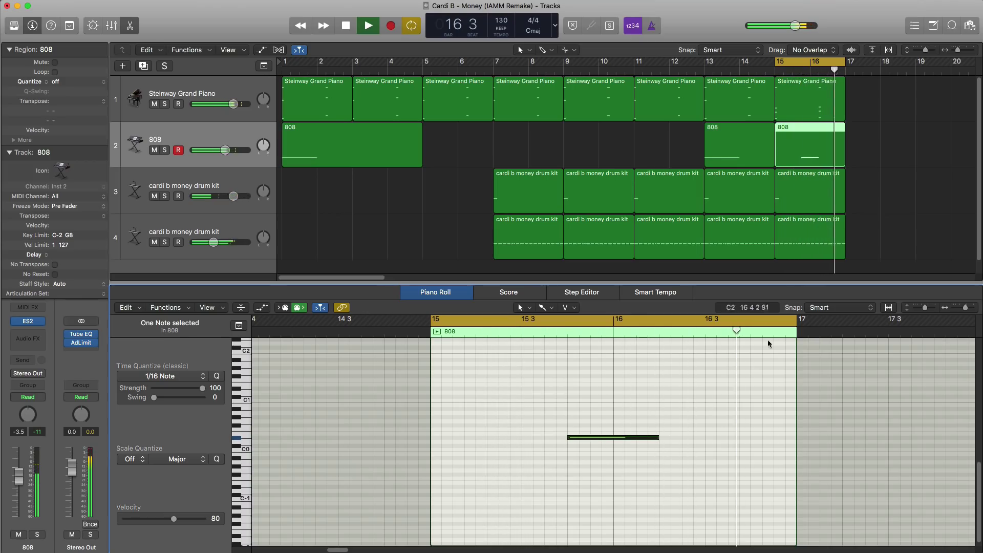
Move the C2 note in track 3's bar 15 drum region to start at 15 4, and play the loop.
click(783, 197)
key(space)
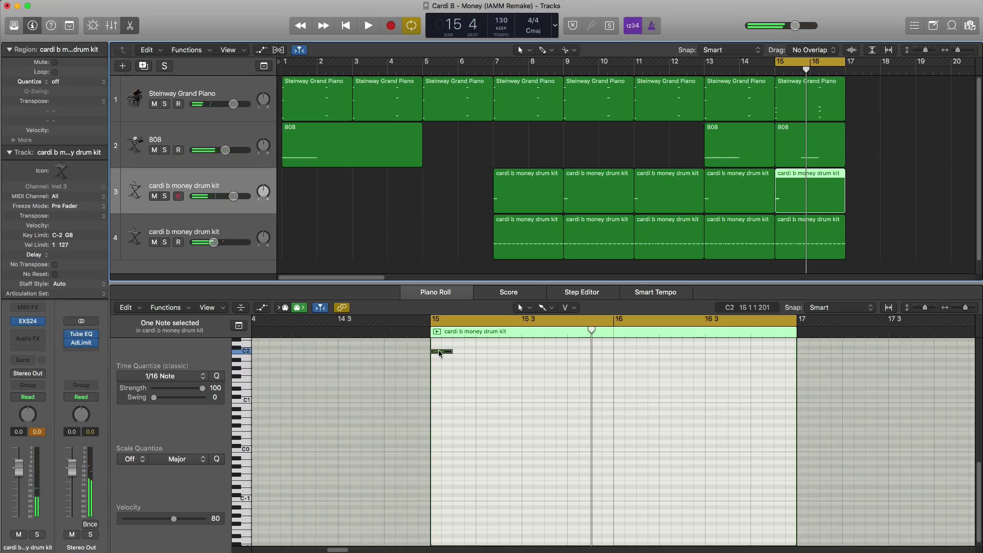
drag(439, 353, 576, 356)
key(space)
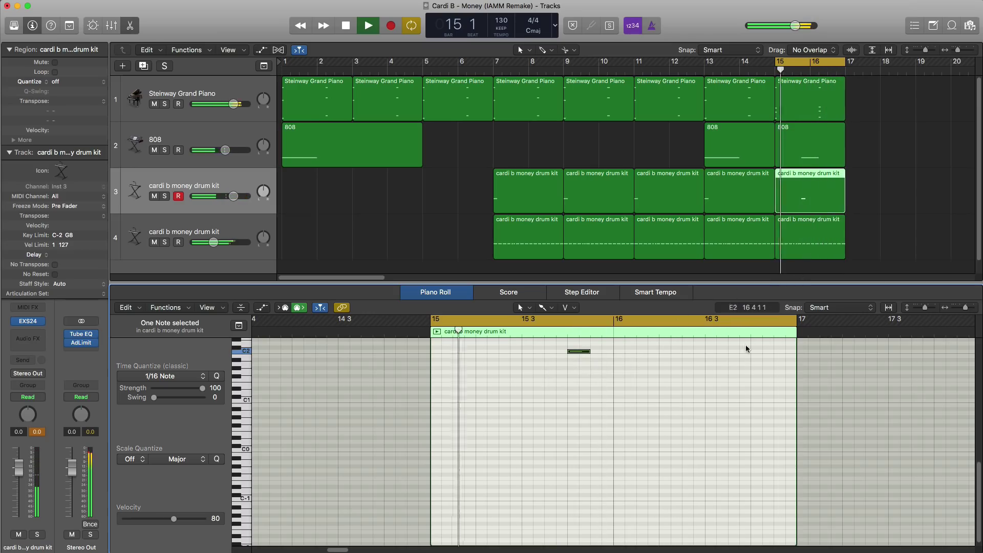
Replace the notes in track 4's bar 15 drum region with continuous sixteenth notes on D#2 and play the result.
key(Down)
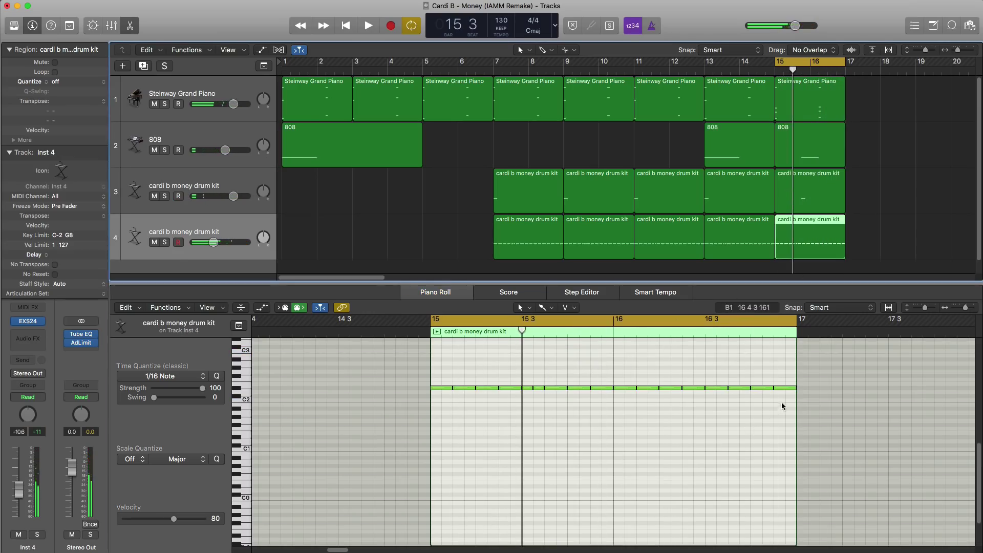
drag(781, 406, 428, 362)
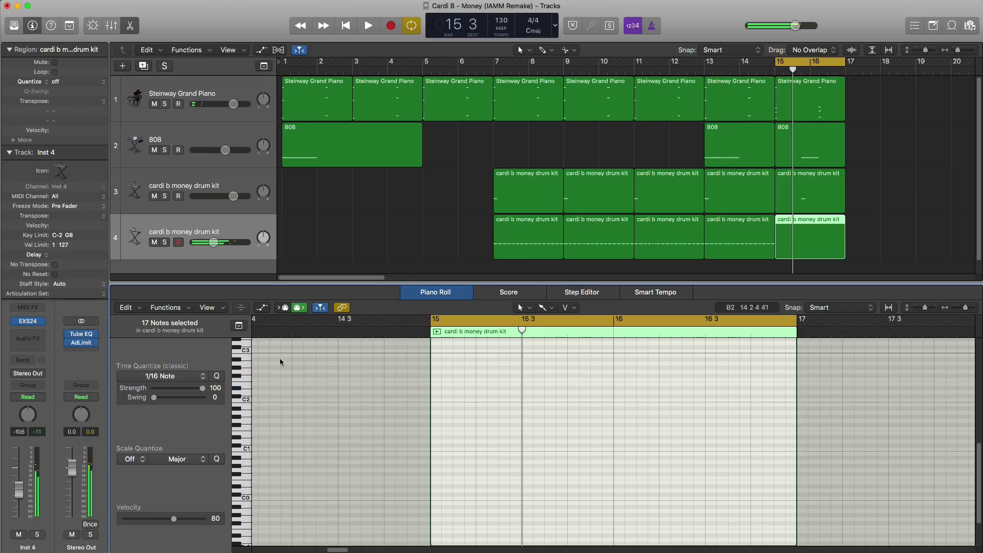
click(435, 377)
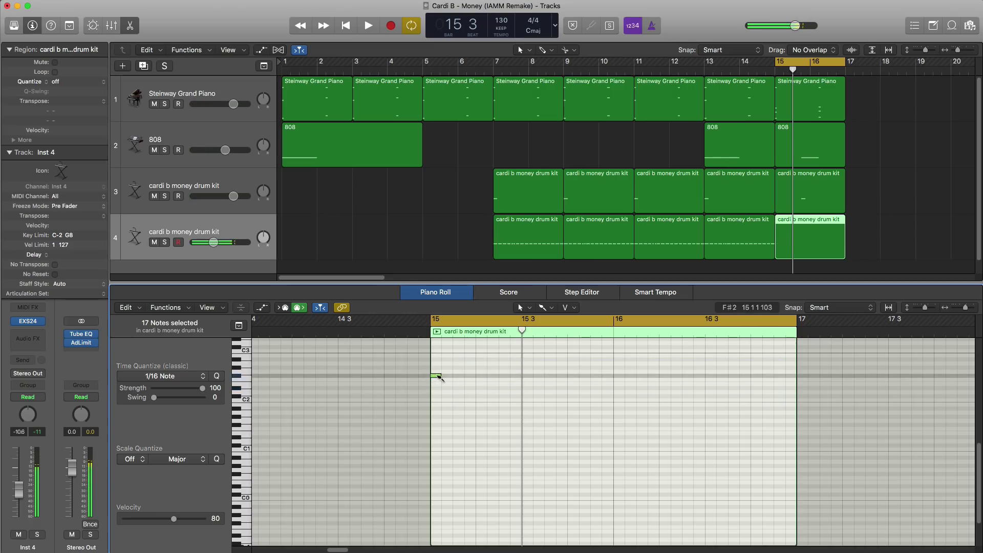
click(435, 388)
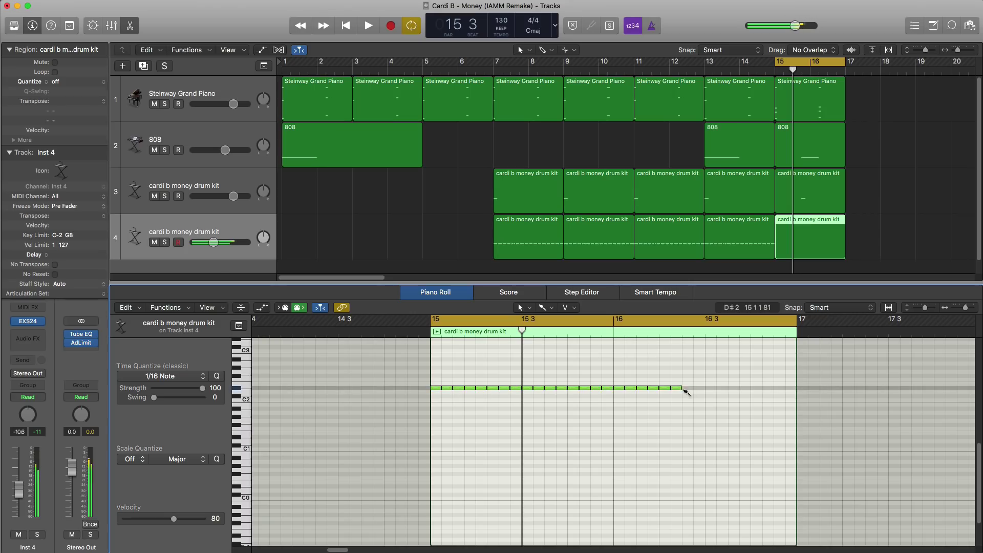
drag(746, 390, 789, 393)
key(space)
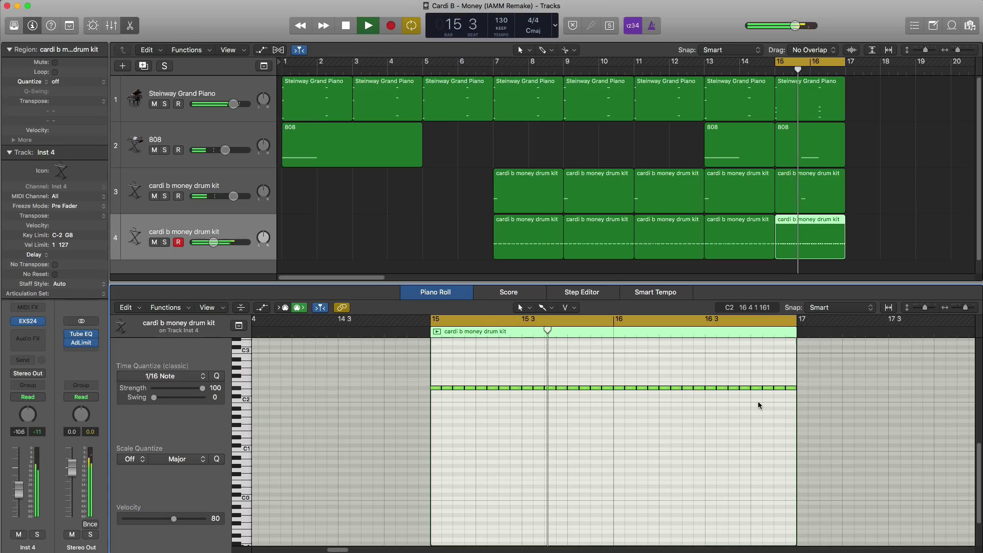
key(space)
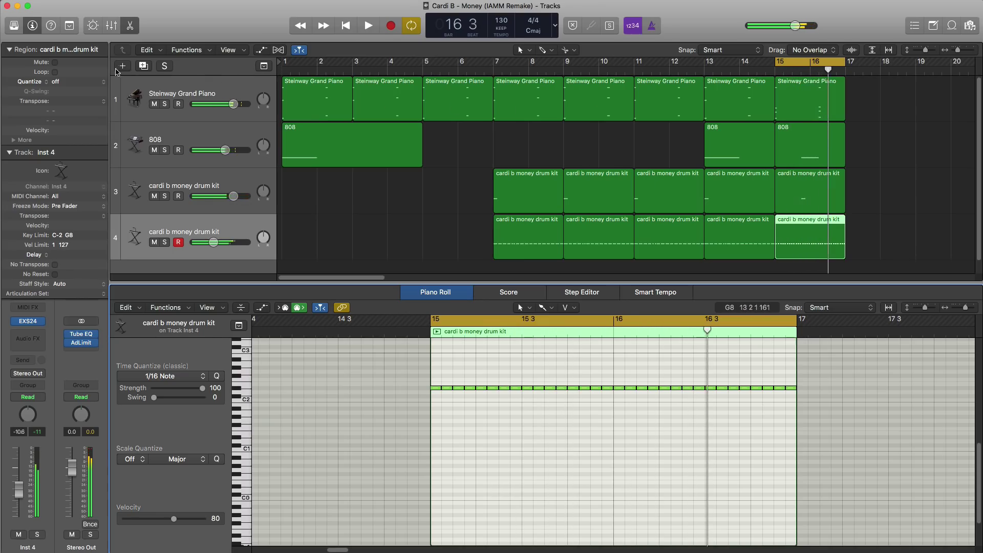
Duplicate the drum kit track and create an empty region spanning bars 15–17 on it, opened for note editing.
click(144, 66)
key(e)
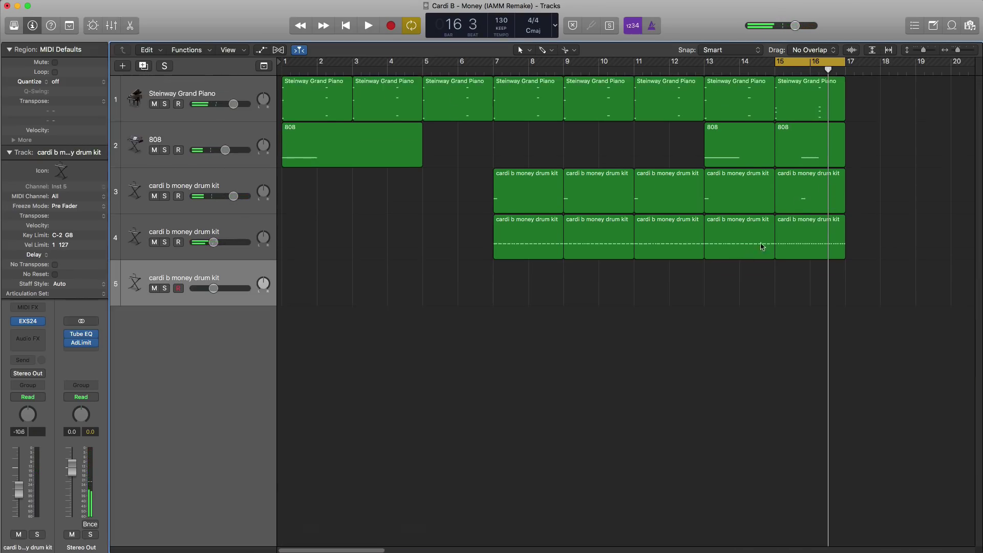
drag(808, 293, 843, 290)
key(e)
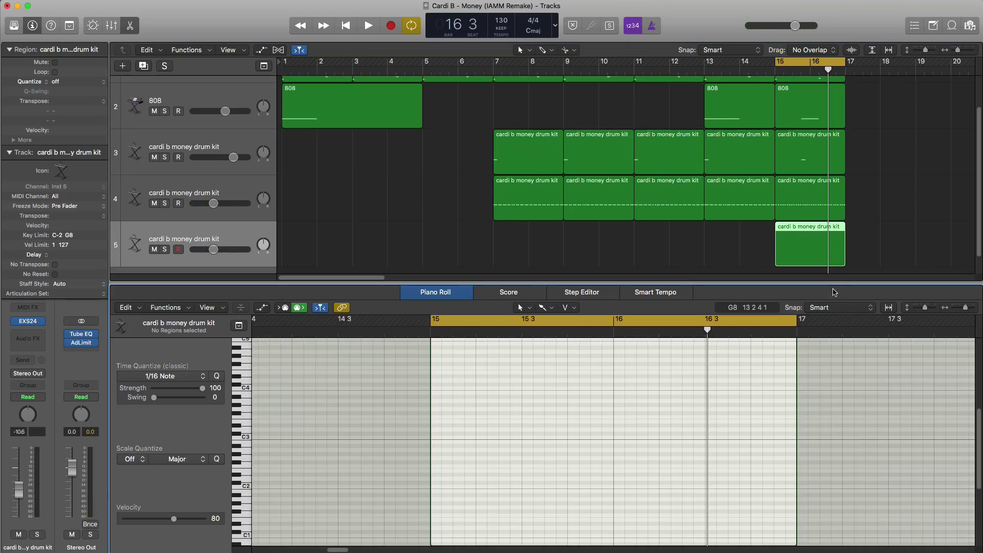
Add F#2 notes at 15 3, 16 1 3 and 16 3 to track 5's region, and raise the track's volume to -2.0 dB.
key(space)
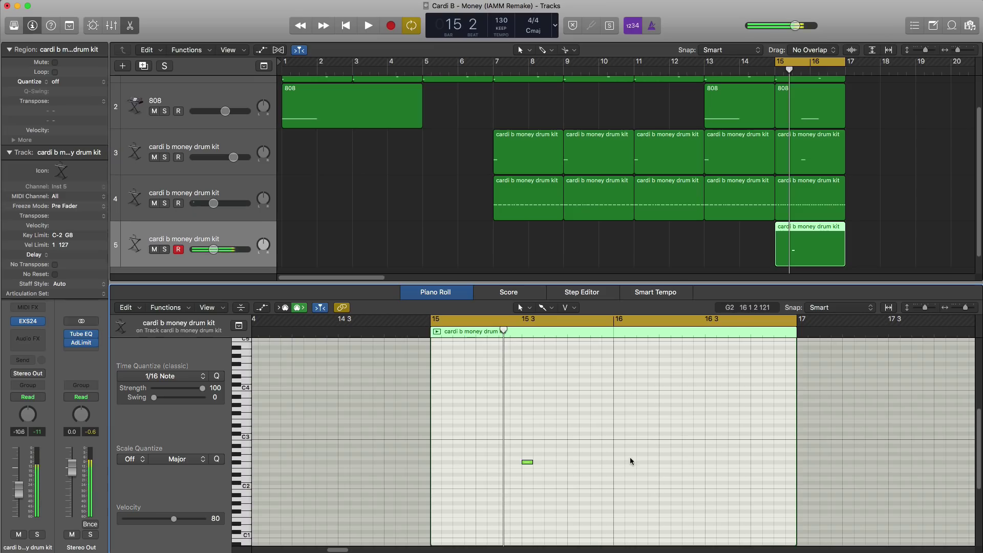
key(space)
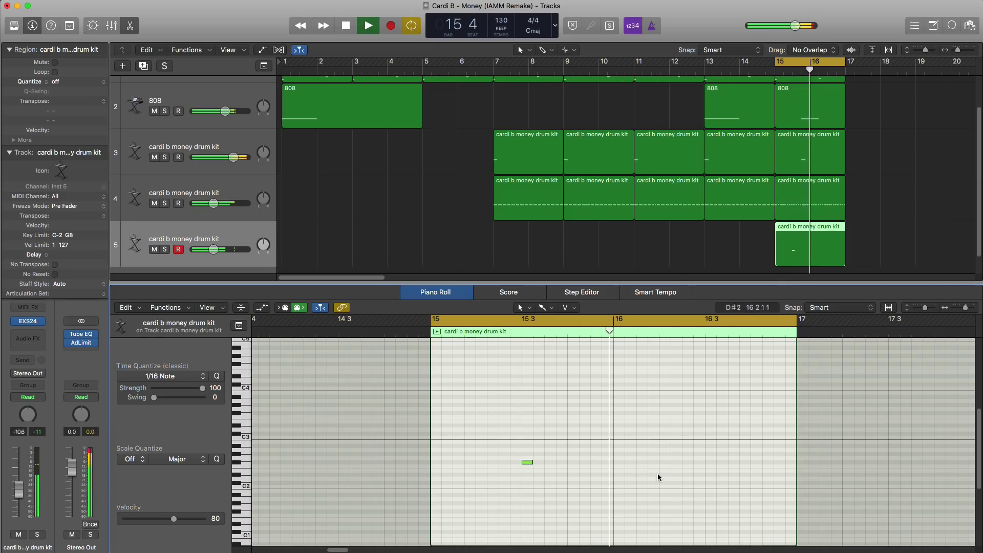
key(space)
key(space)
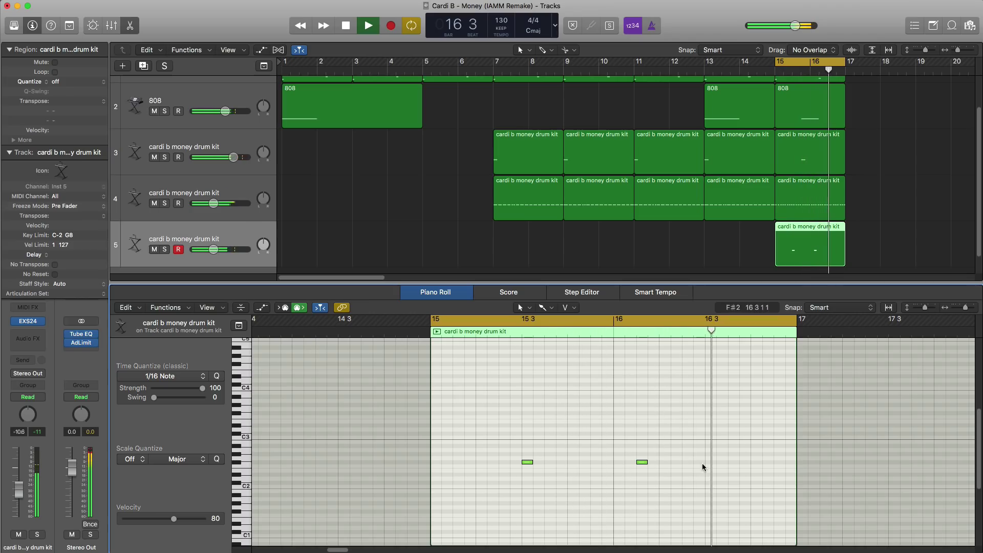
super+click(709, 462)
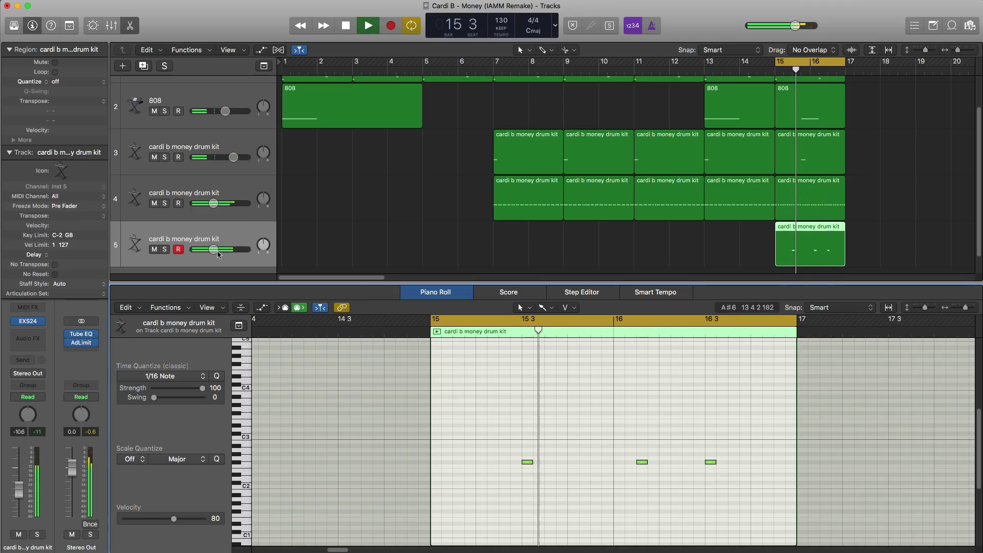
drag(214, 254, 225, 254)
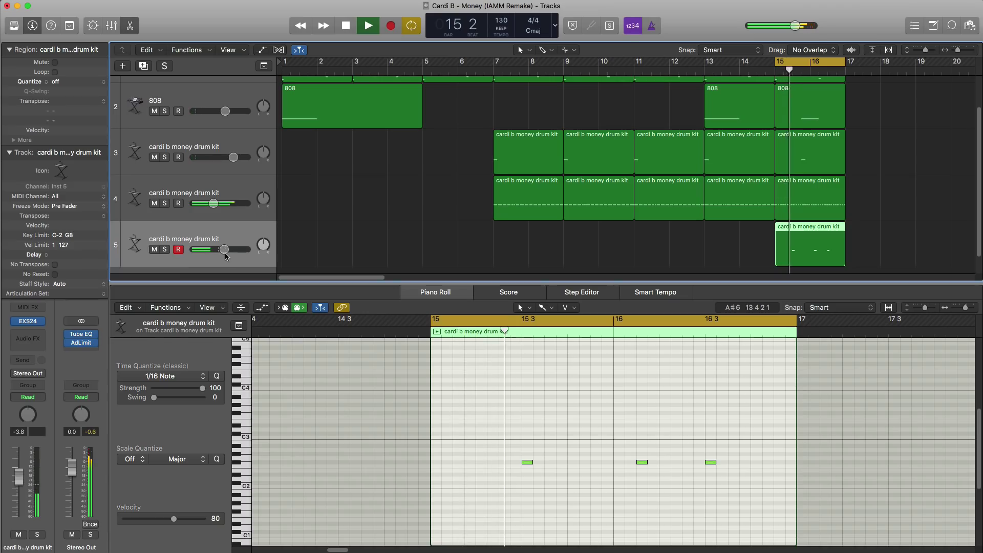
drag(226, 256, 232, 253)
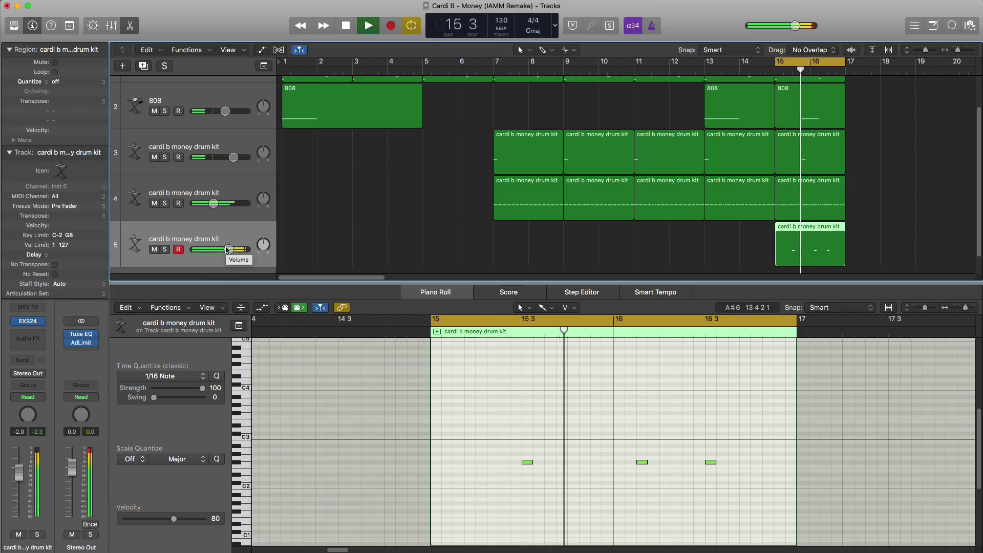
Duplicate track 5 as a sixth drum kit track and create an empty region spanning bars 15–17 on it.
click(142, 68)
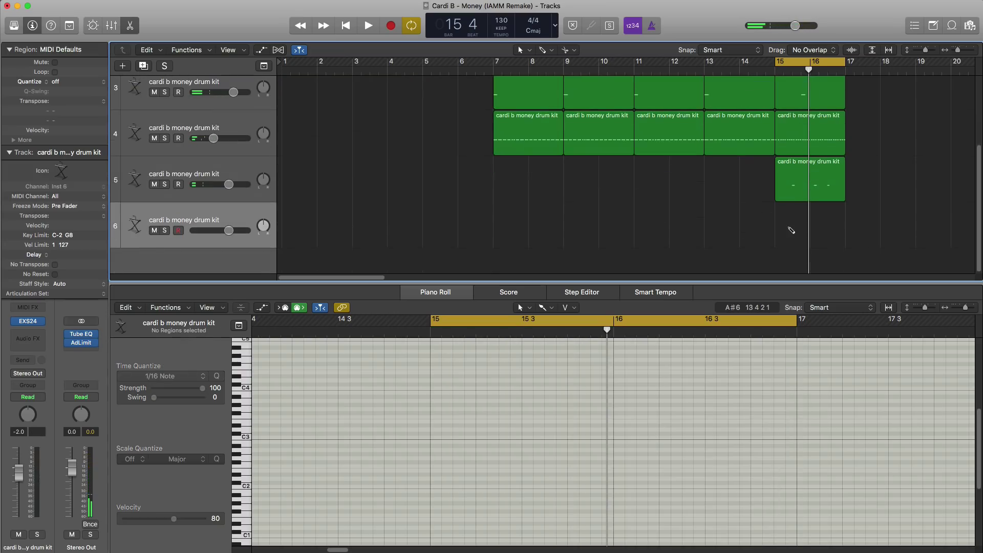
super+click(791, 231)
drag(808, 236, 844, 226)
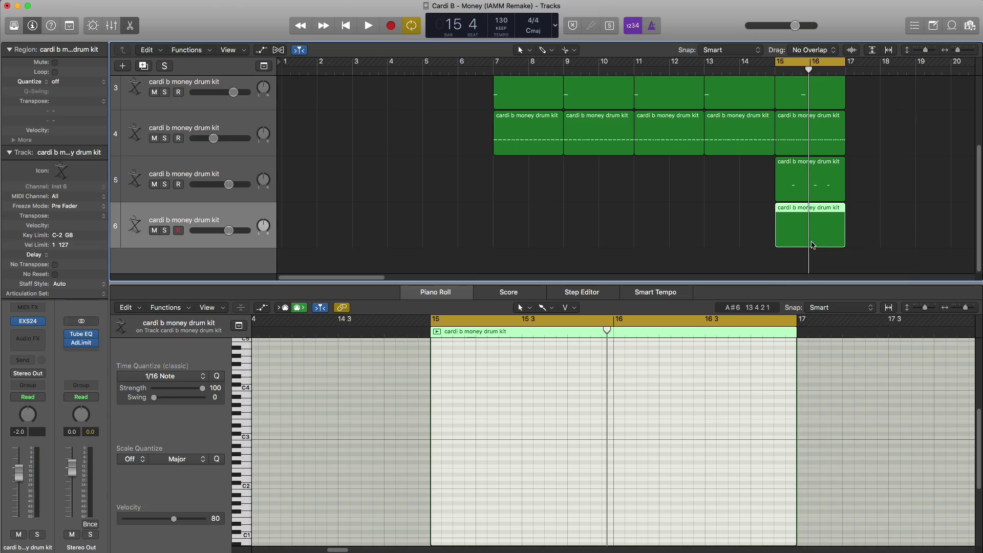
Add G#2 notes at 15 2 and 16 2 to track 6's region, and set the track's volume to -1.8 dB.
key(space)
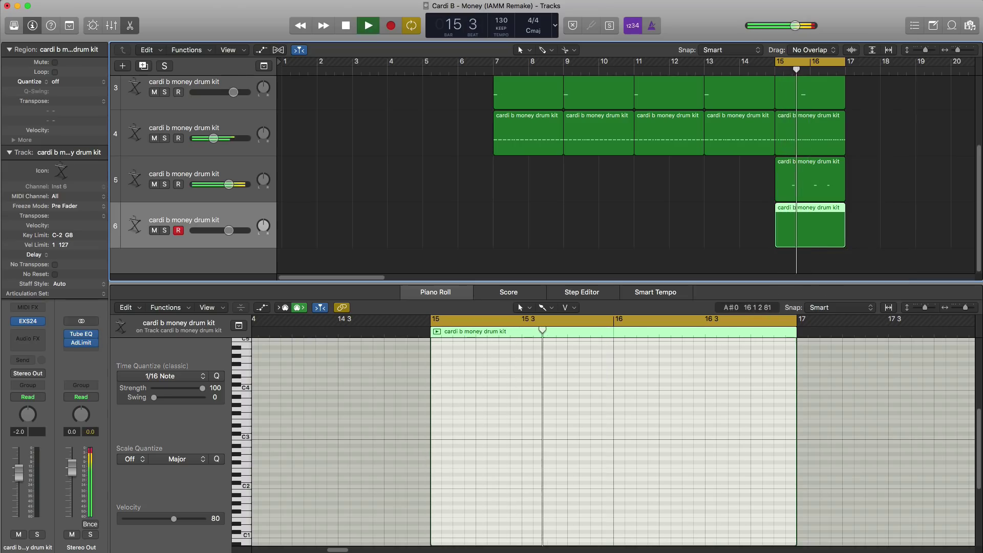
key(space)
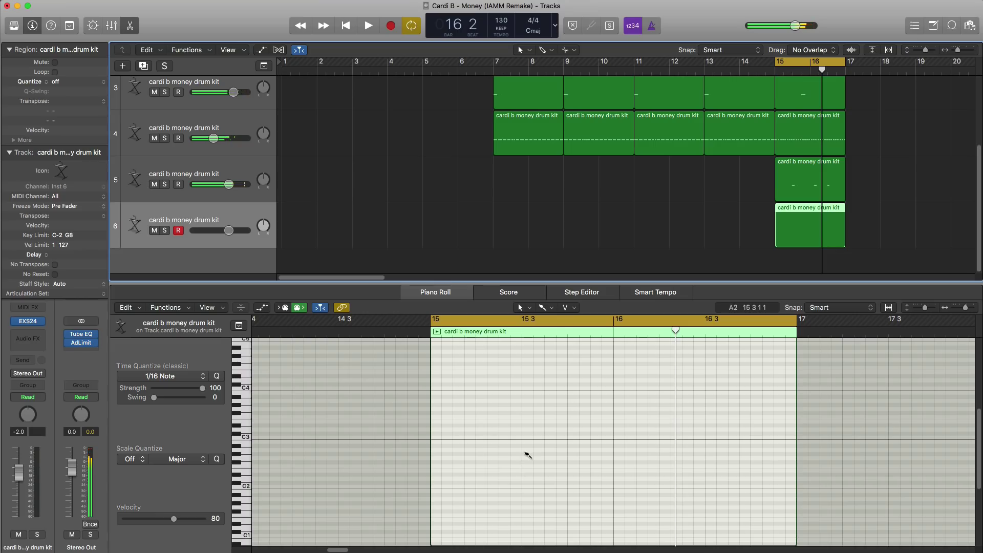
click(528, 454)
drag(527, 455, 481, 454)
key(space)
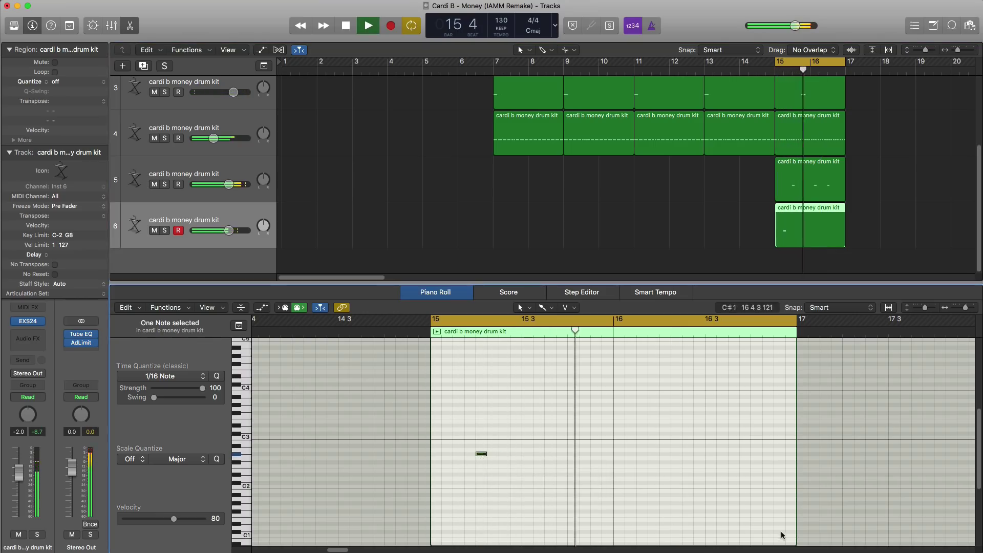
key(space)
key(space)
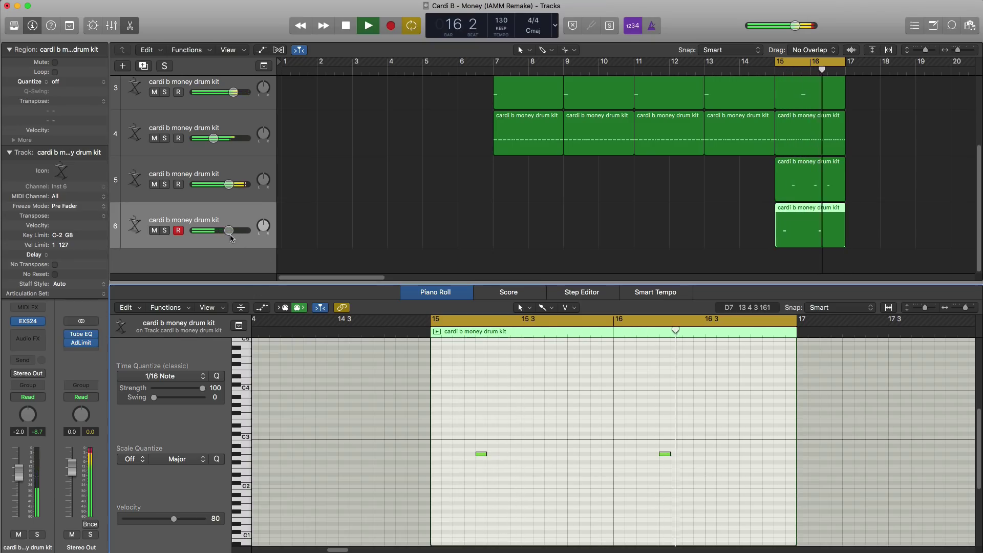
drag(229, 230, 230, 231)
key(space)
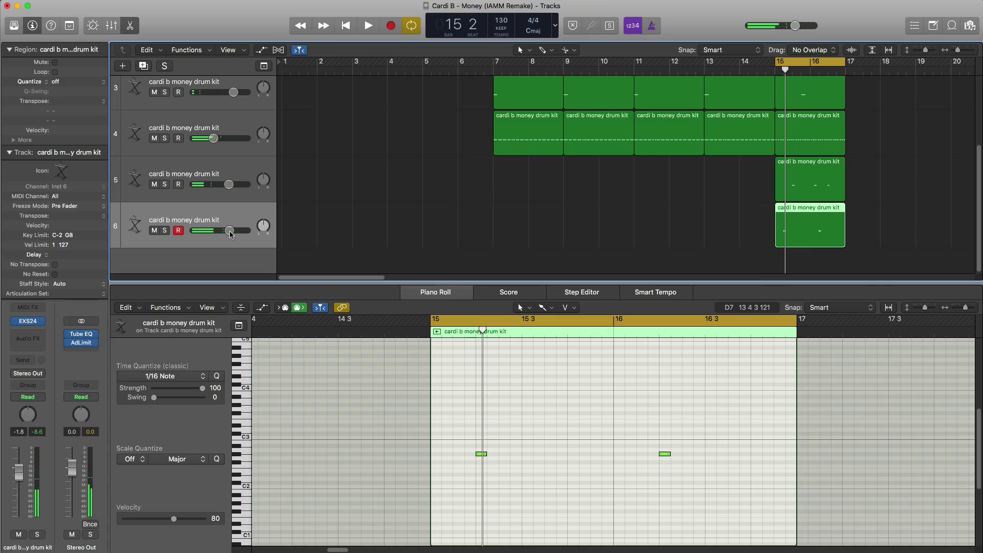
Repeat all six bar 15 regions twice, and move the cycle range to bars 17–19 for playback.
key(e)
drag(820, 252, 785, 111)
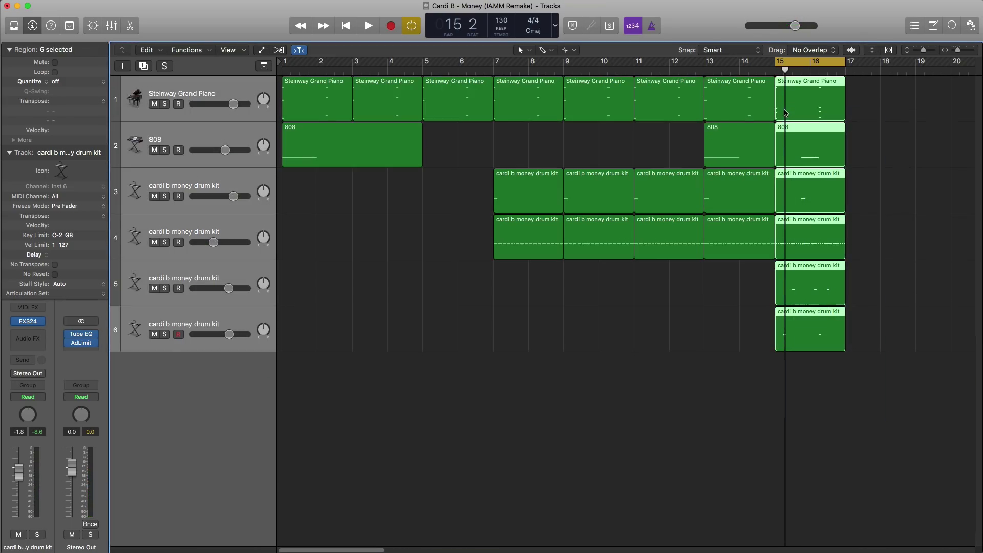
key(super+r)
key(super+r)
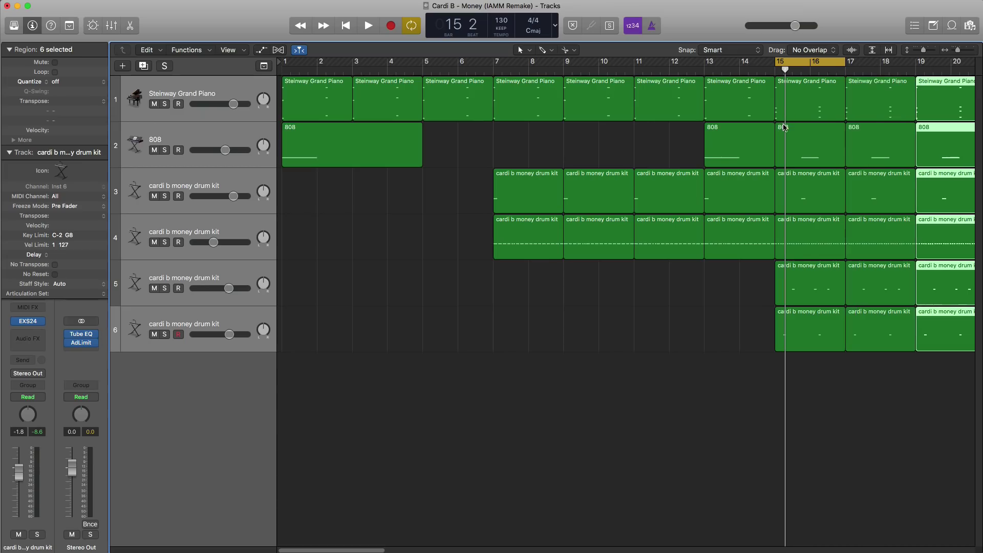
scroll(767, 103, right, 5)
drag(681, 62, 758, 71)
key(space)
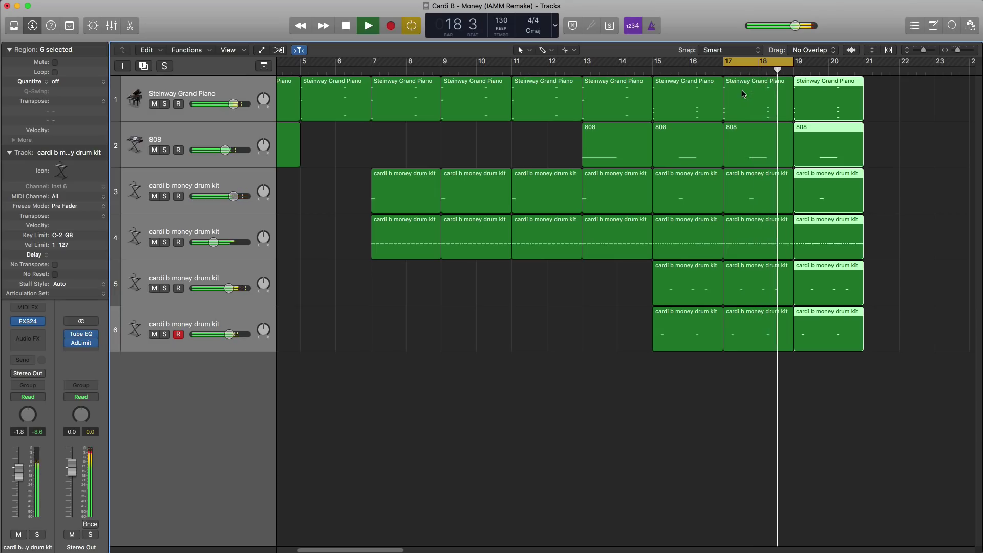
Delete the bar 17 regions on the 808 track and drum track 3, and create an empty 808 region spanning bars 17–19.
key(space)
click(761, 160)
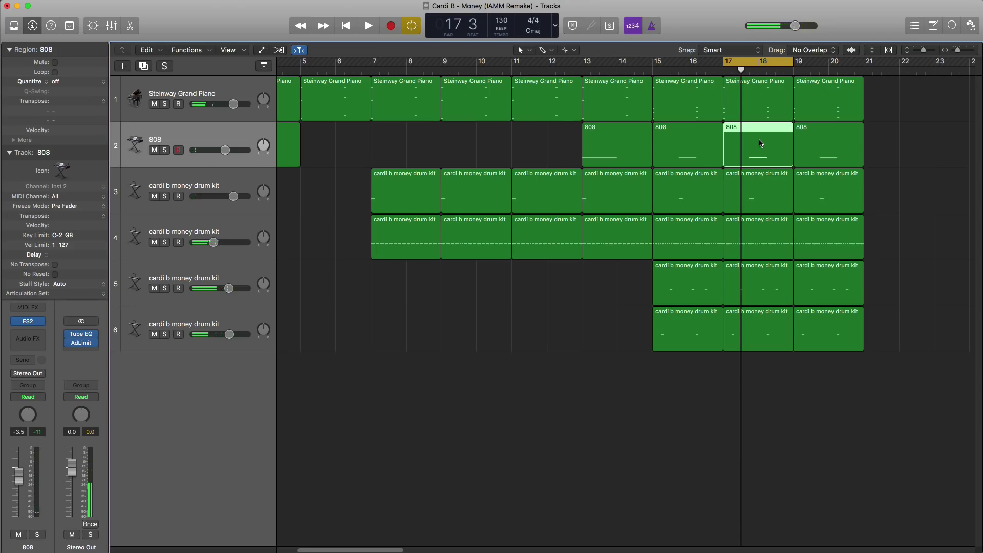
key(Delete)
key(space)
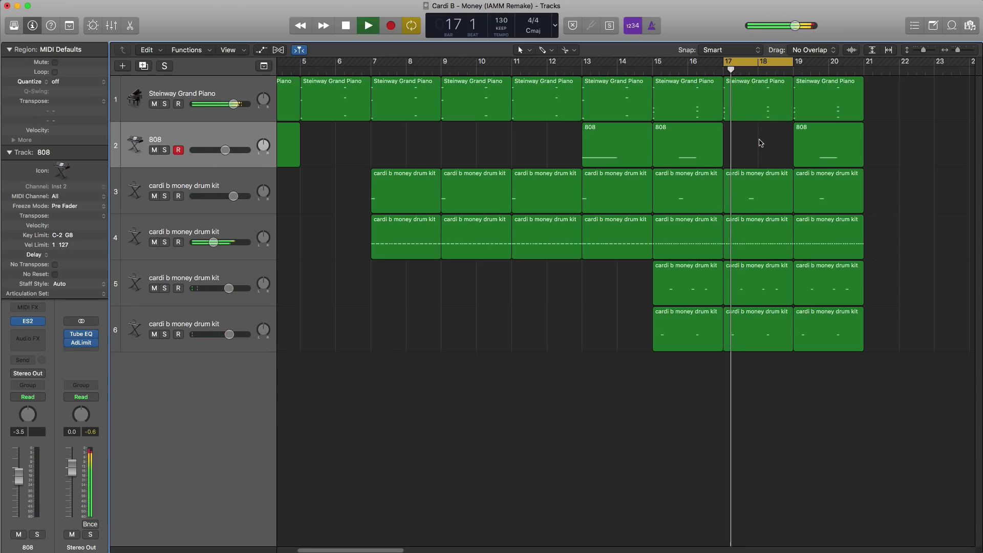
key(space)
click(749, 187)
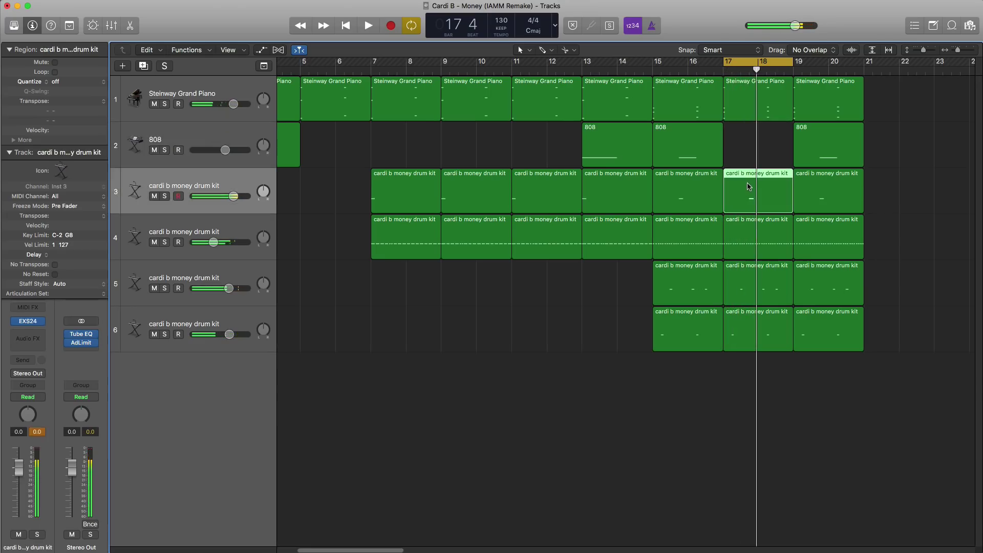
key(Delete)
double_click(739, 160)
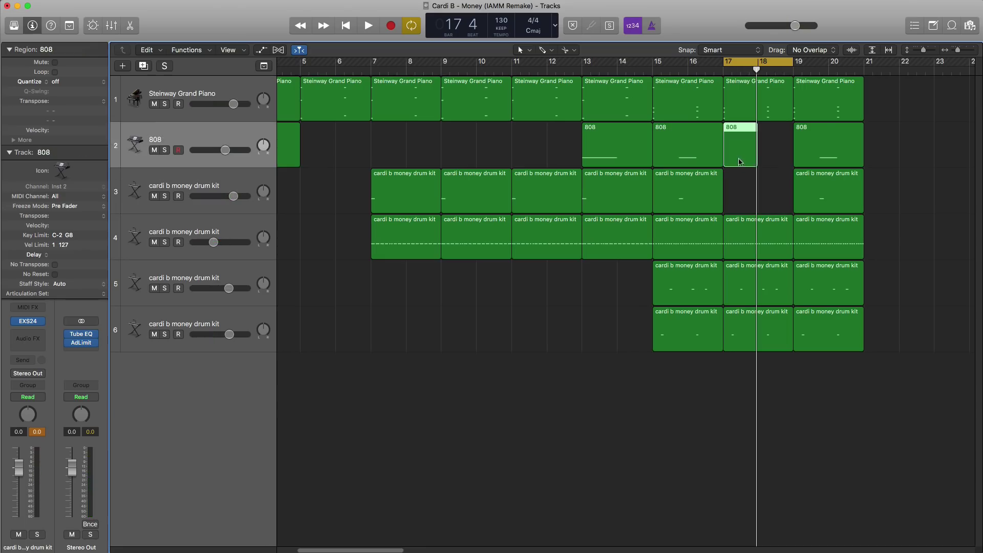
drag(753, 162, 789, 158)
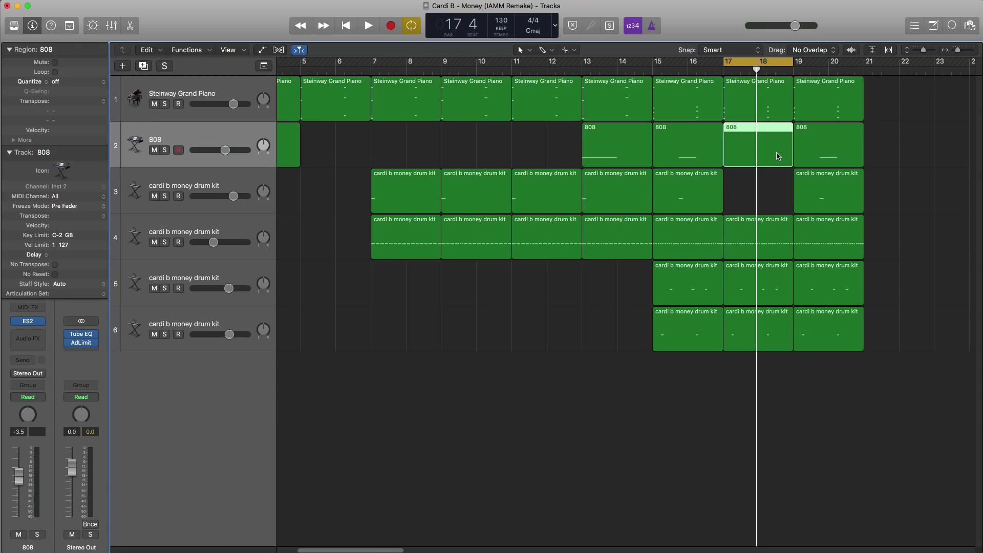
Open the 808 region at bar 17 and add a D#0 note from 17 4 to 18 2.
double_click(778, 157)
key(space)
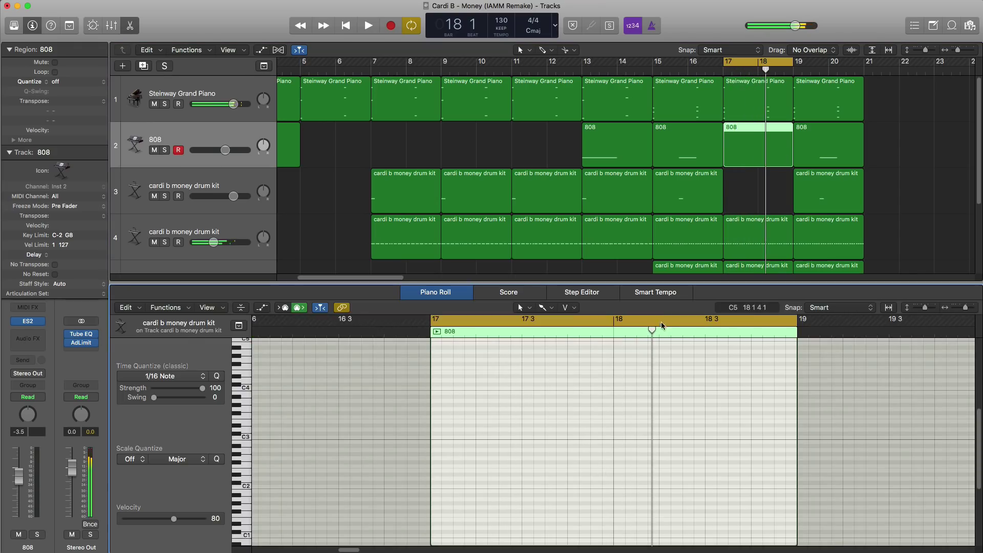
key(space)
scroll(570, 488, up, 2)
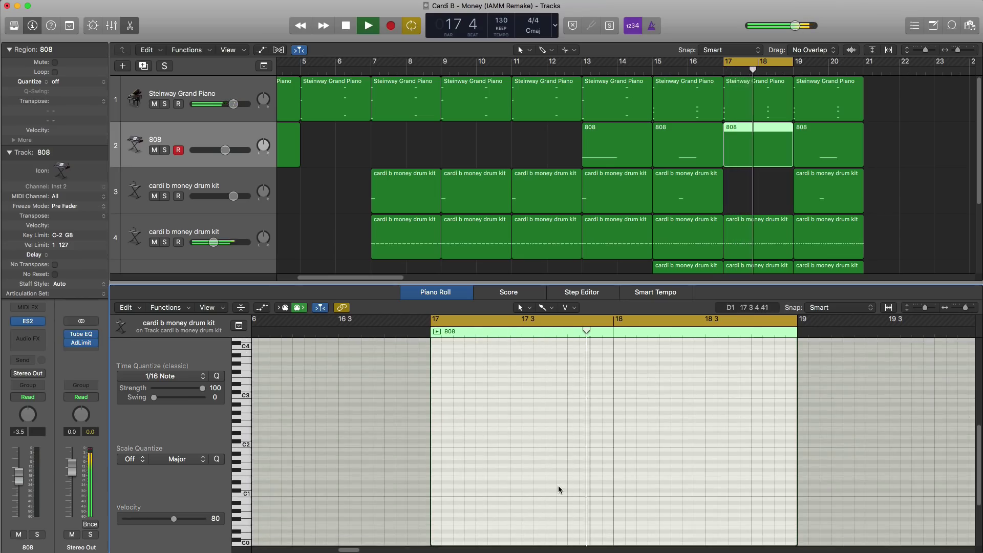
scroll(558, 485, down, 2)
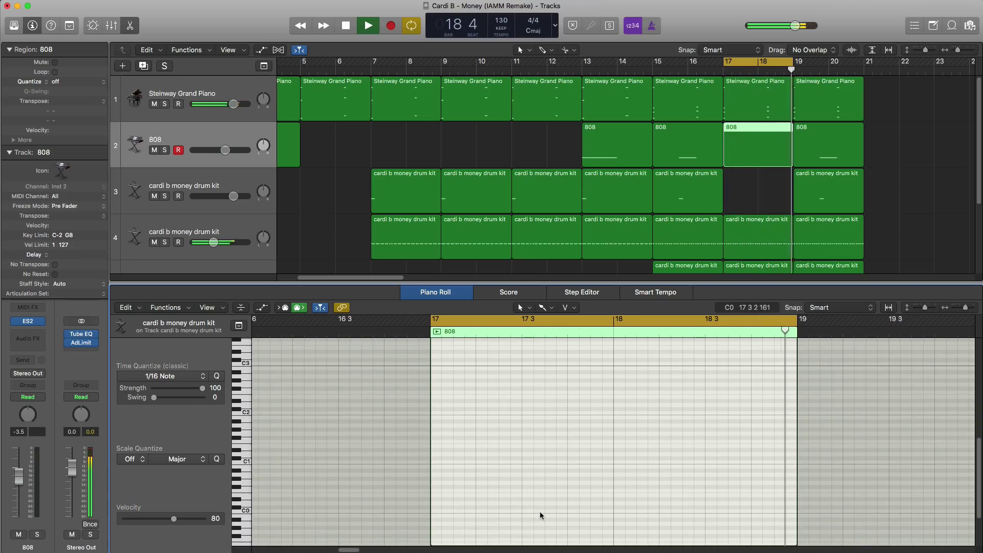
key(space)
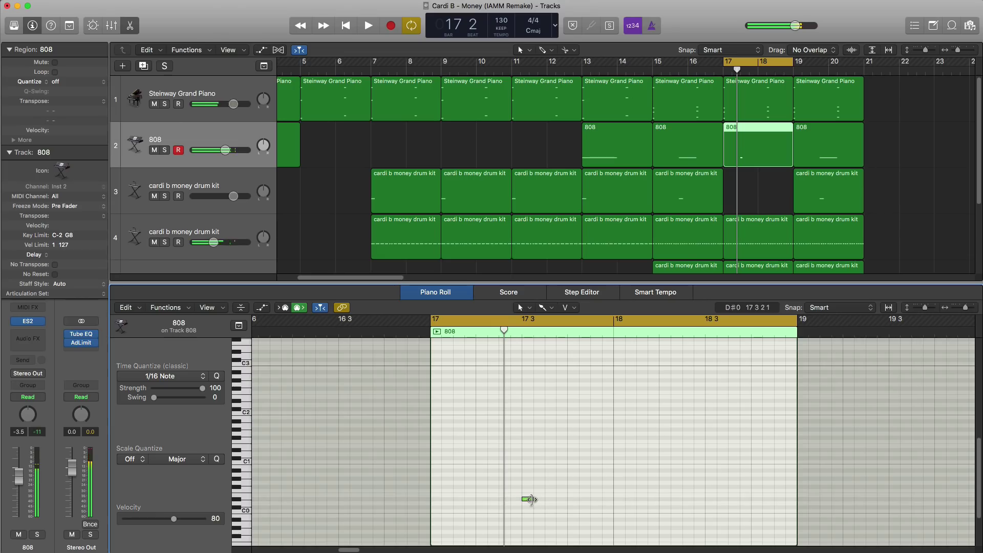
drag(531, 499, 659, 500)
key(space)
key(space)
key(space)
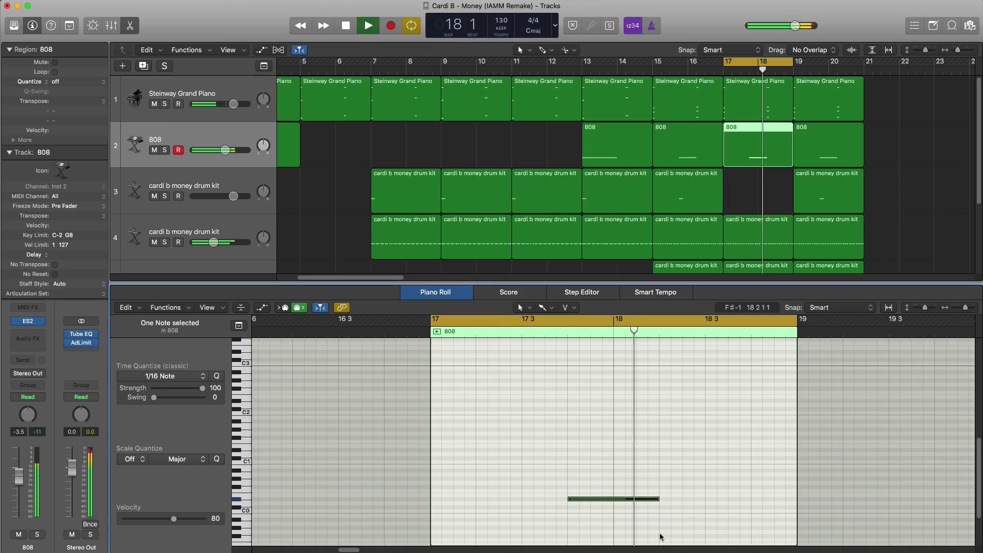
key(space)
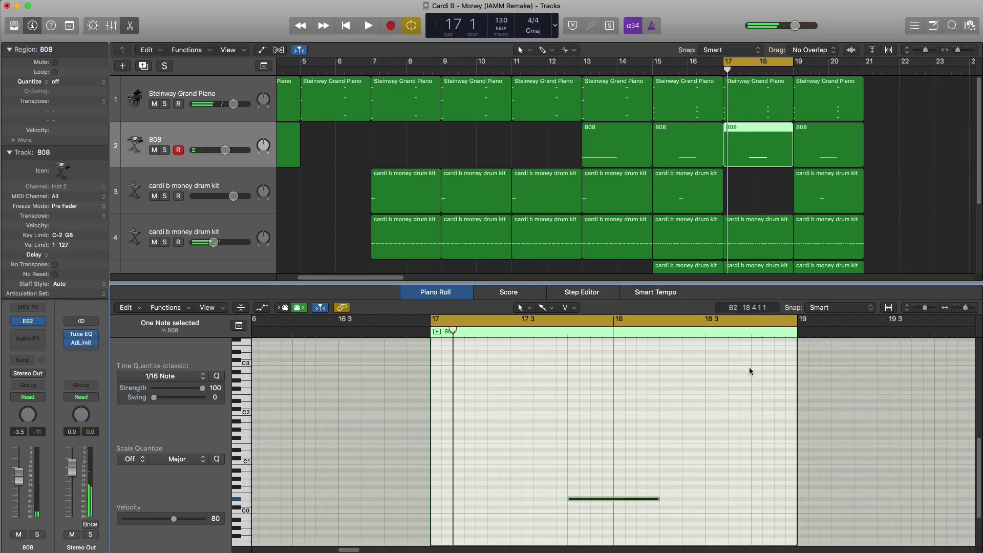
Add a short E2 note at 18 4 and an E1 note from 18 4 3 to the end of the 808 region.
click(756, 398)
key(space)
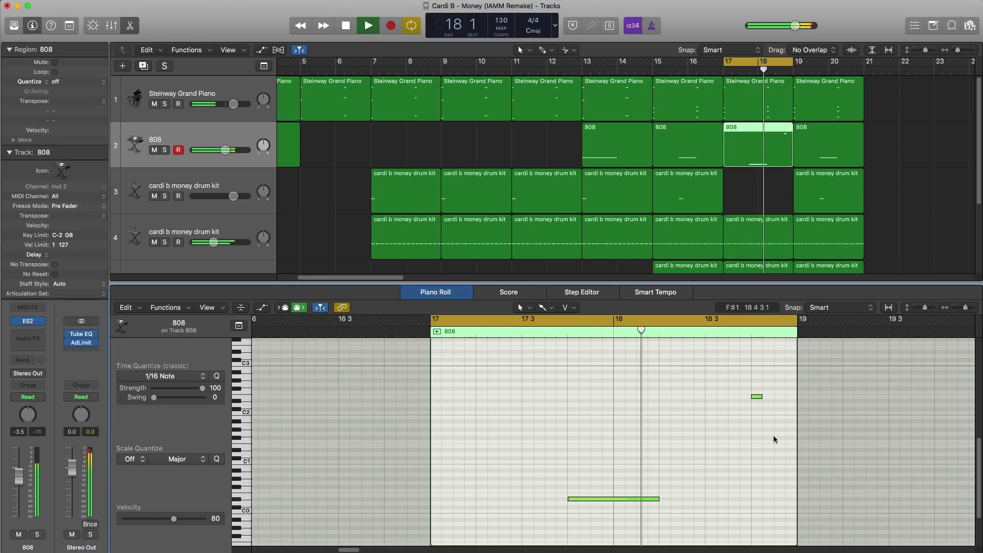
key(space)
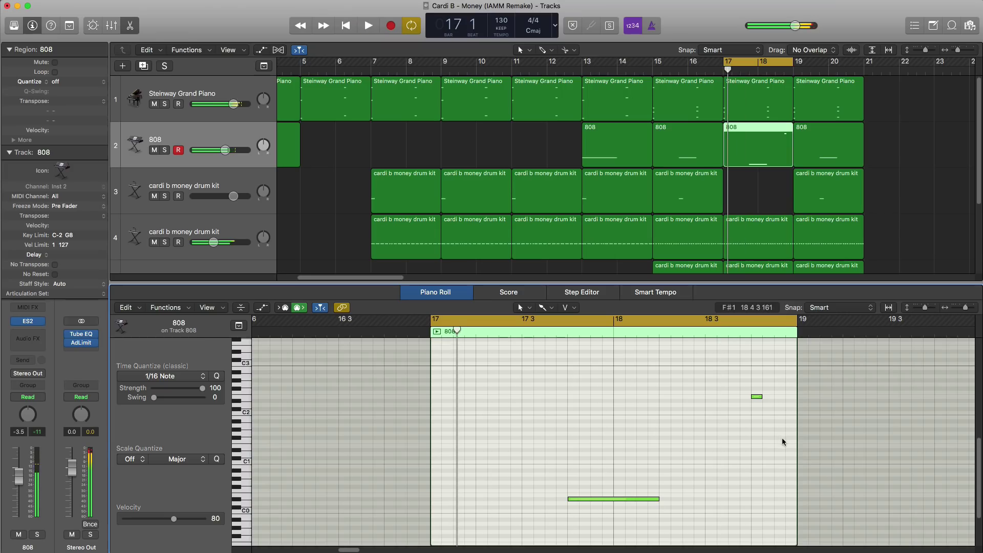
click(779, 417)
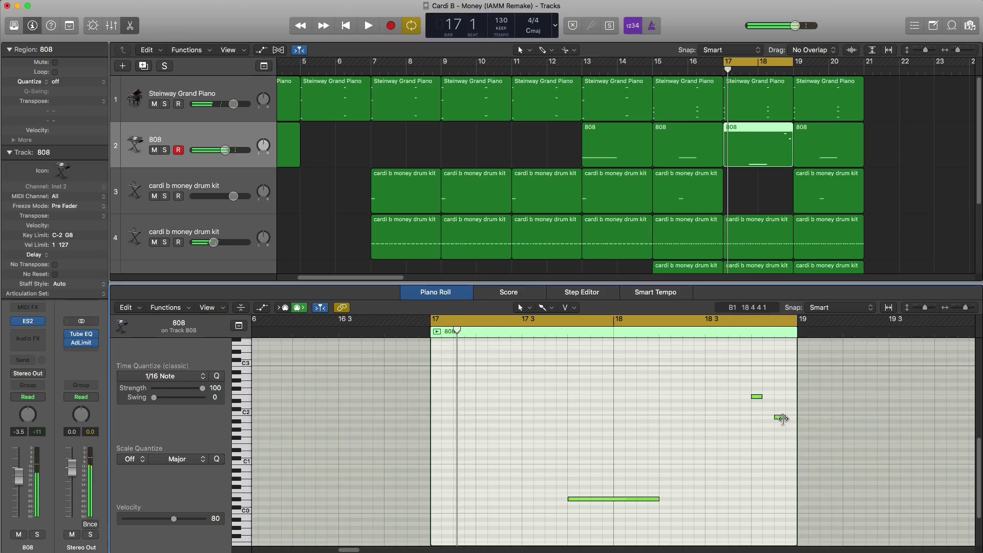
click(782, 418)
drag(781, 418, 787, 449)
key(space)
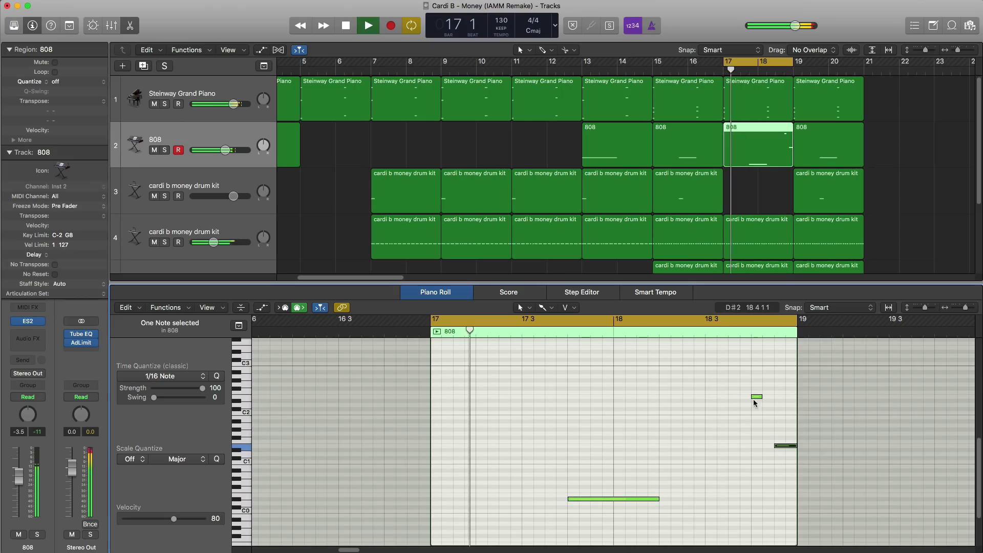
key(space)
Lengthen the E2 note until it meets the start of the E1 note, and play the section.
drag(763, 397, 771, 400)
key(space)
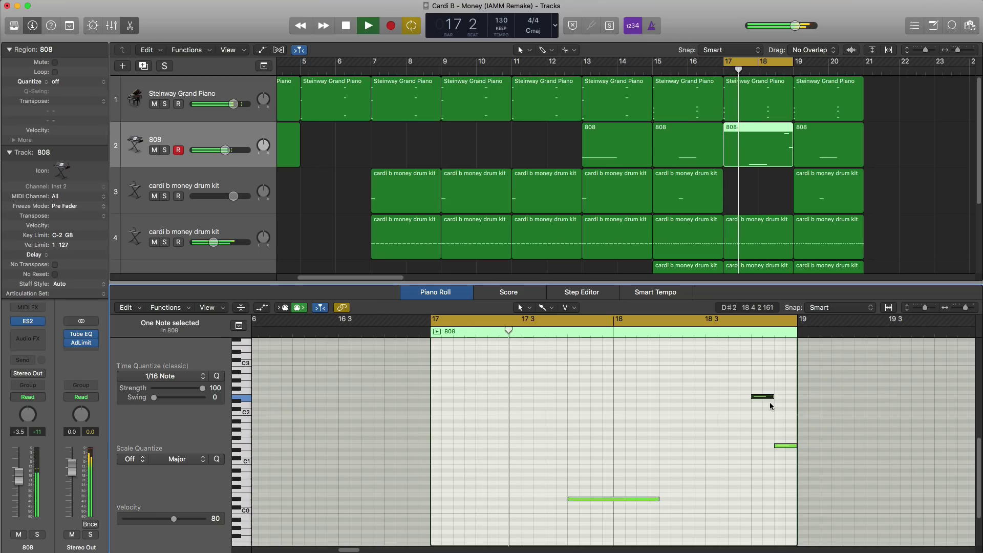
key(space)
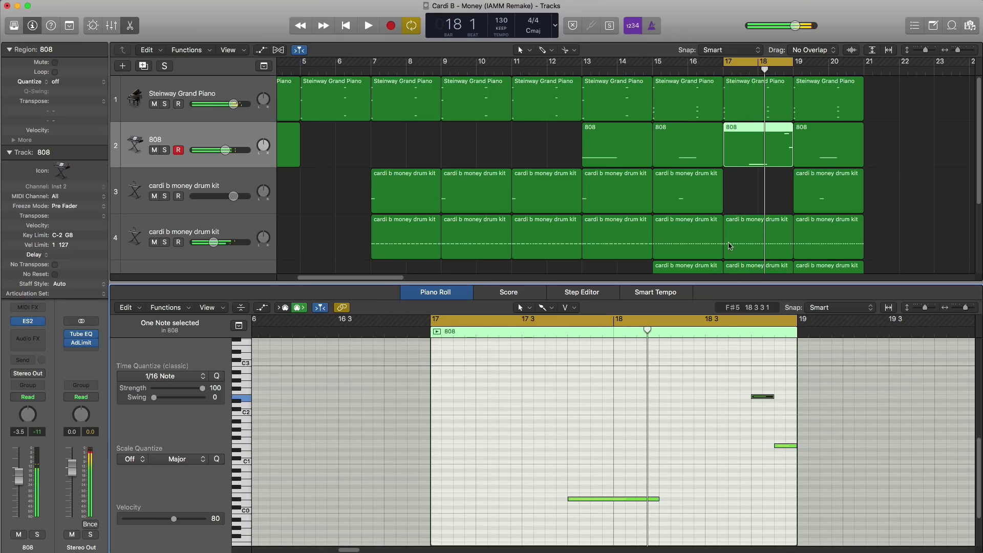
Copy drum track 3's bar 15 region to bar 17 and play it with the new 808 part.
drag(700, 202, 771, 203)
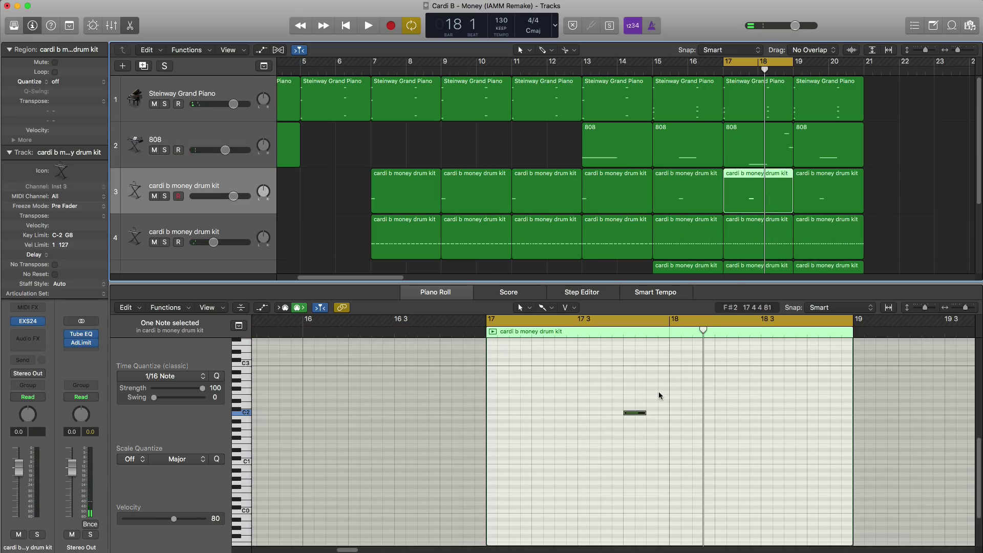
mouse_move(635, 413)
mouse_down()
mouse_move(680, 414)
mouse_move(631, 417)
mouse_up()
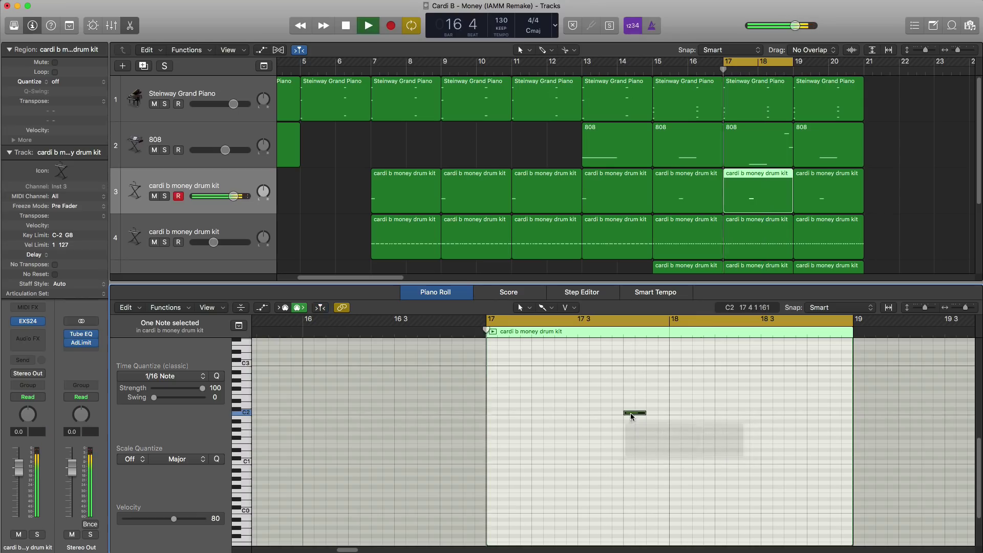
click(745, 167)
click(751, 198)
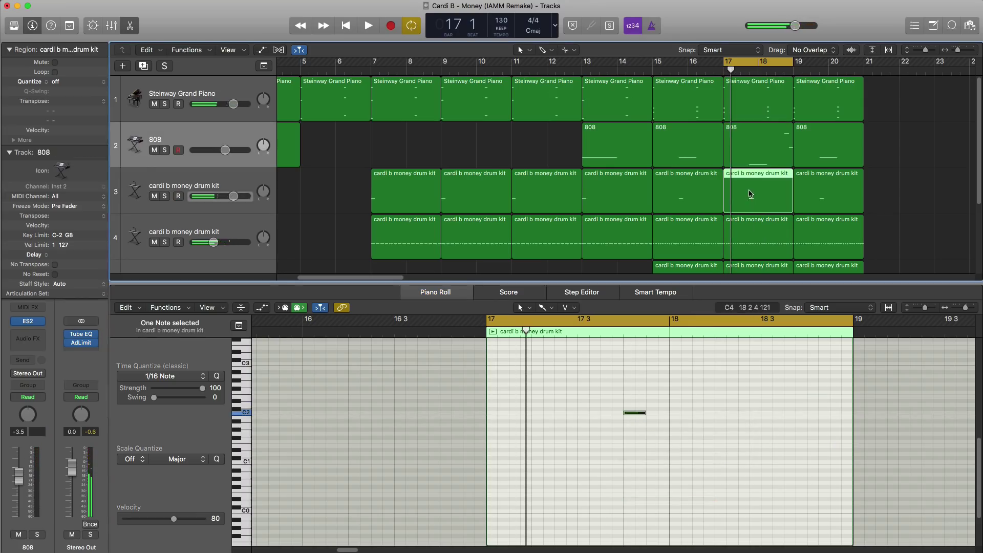
key(space)
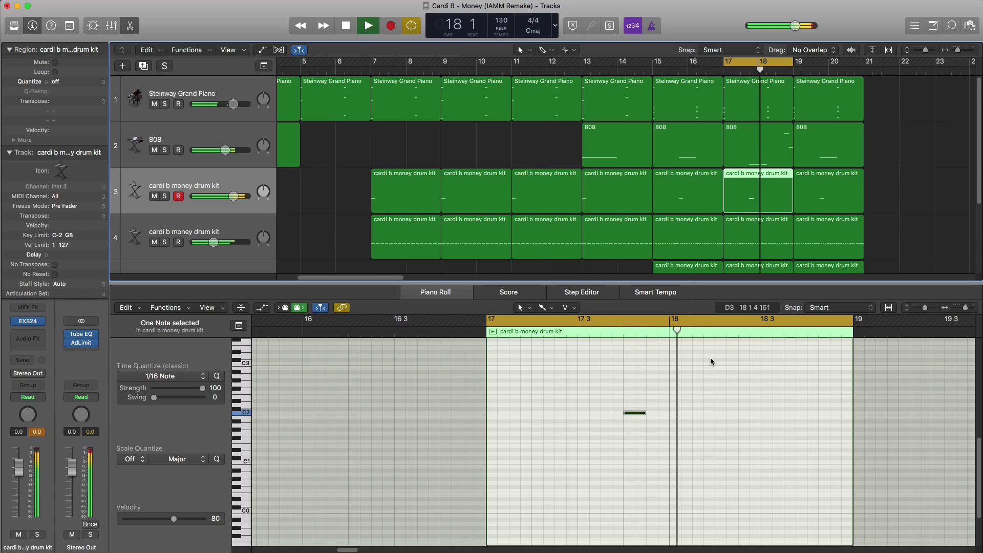
key(space)
Move the cycle range to bars 19–21 and copy the D#0 note in the bar 19 808 region to 19 1.
key(e)
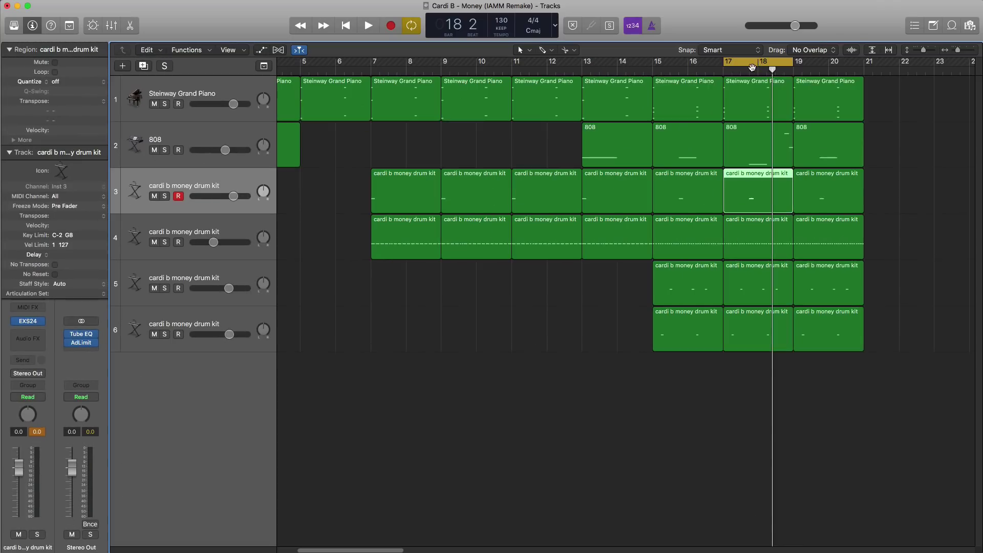
drag(753, 66, 826, 77)
click(825, 149)
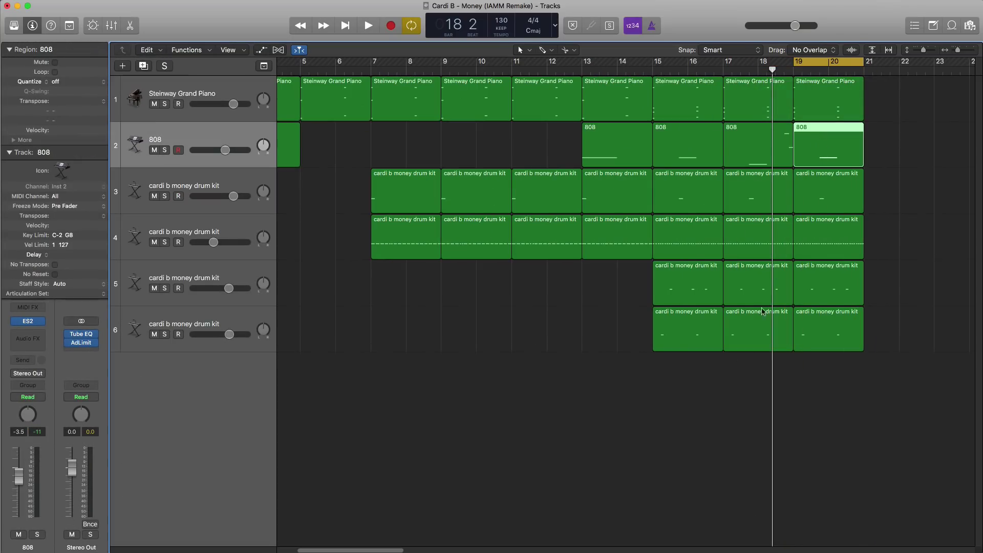
double_click(829, 149)
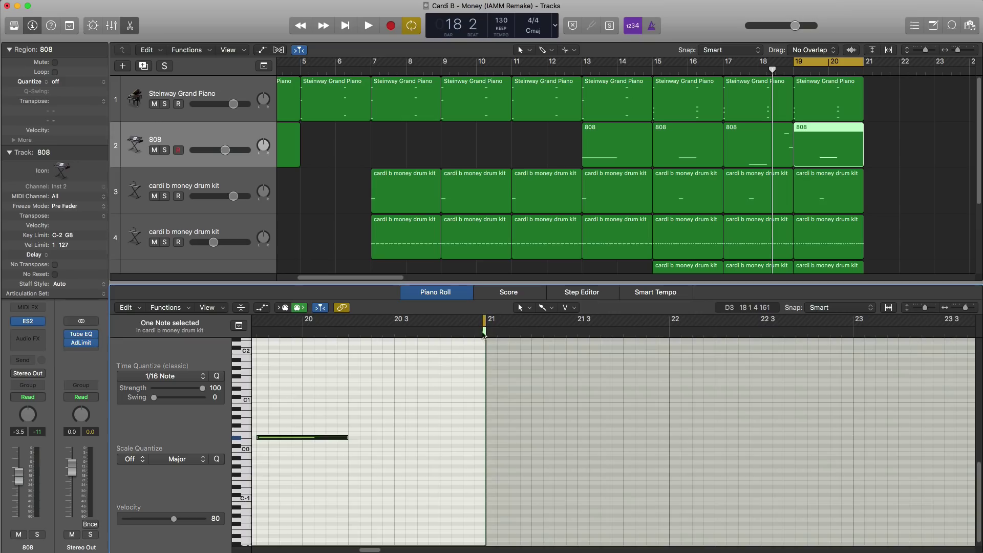
key(space)
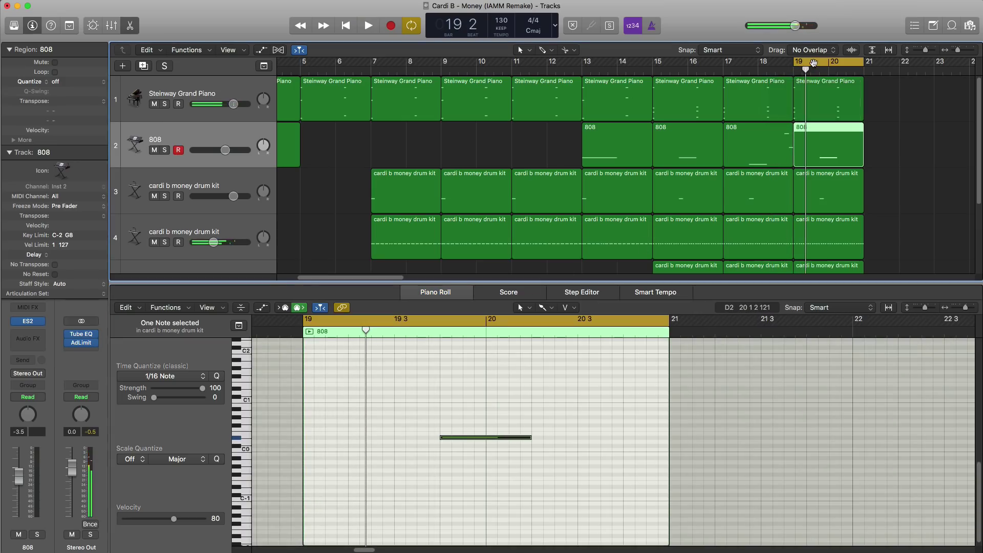
key(space)
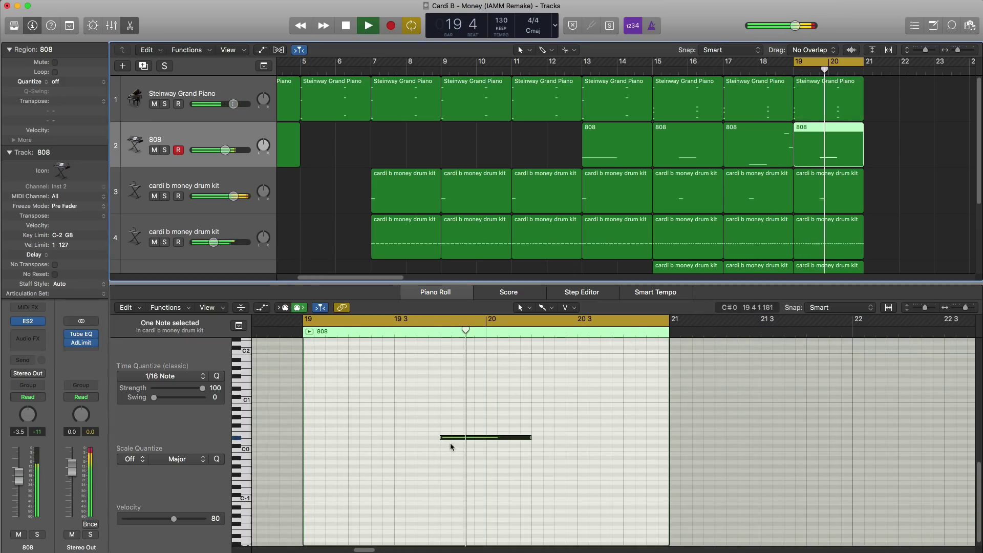
drag(465, 439, 332, 441)
key(space)
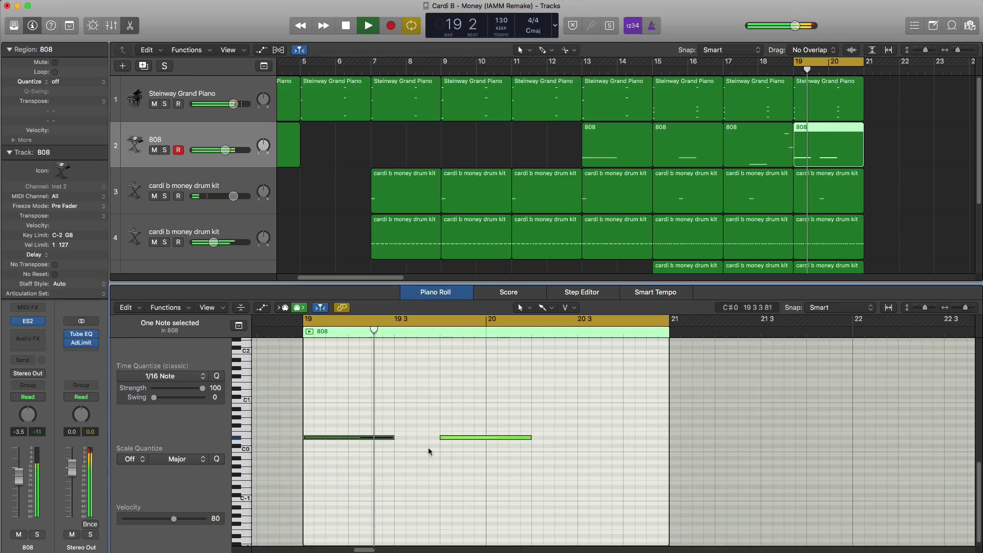
Copy the C2 note in drum track 3's bar 19 region to 19 1 and play the section.
click(821, 199)
key(space)
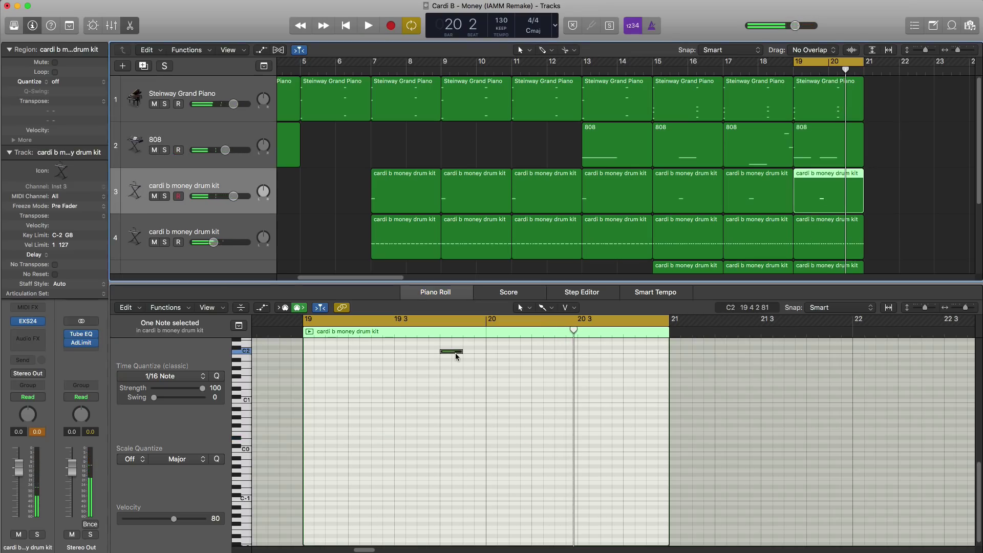
drag(457, 357, 321, 357)
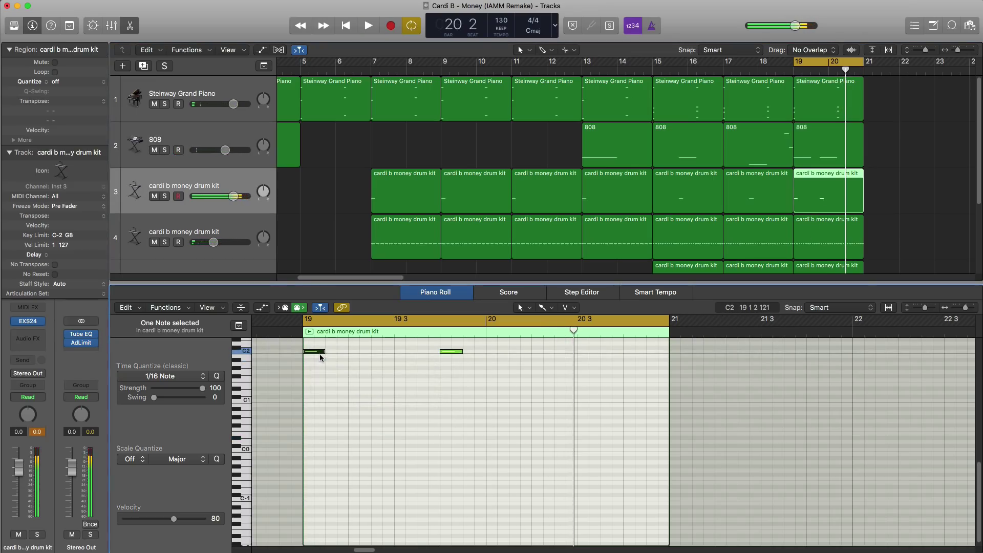
key(space)
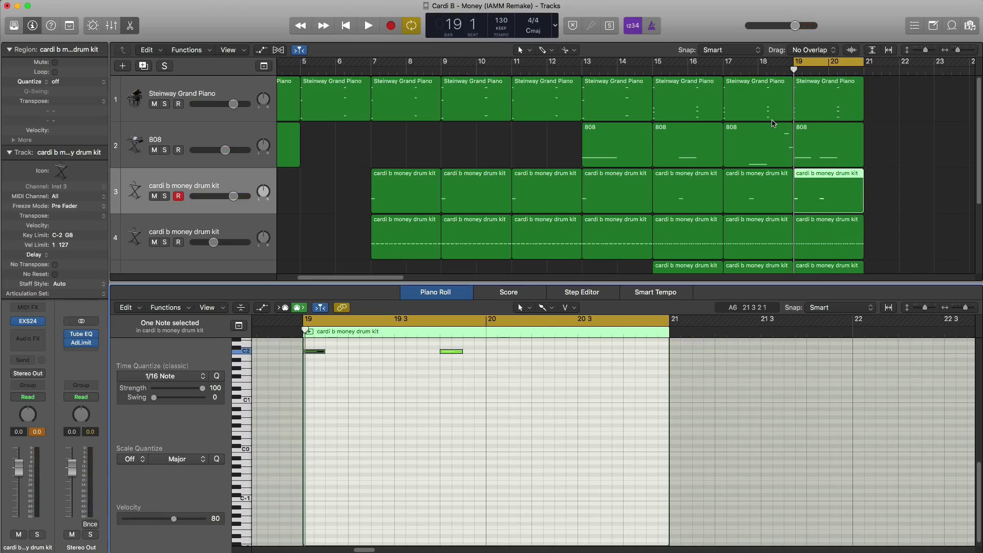
Repeat all six bar 19 regions once at bar 21, and move the cycle range to bars 21–23 for playback.
key(e)
scroll(680, 336, right, 5)
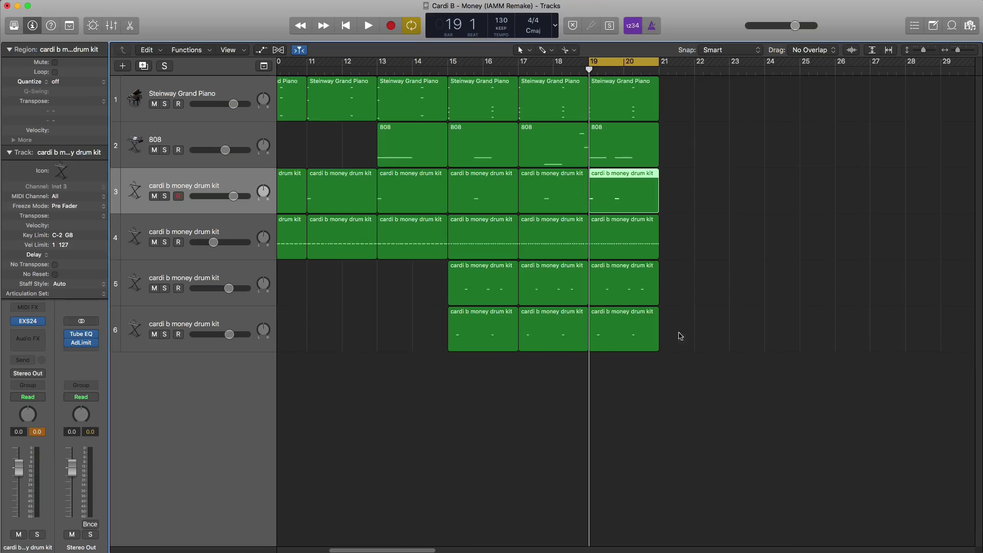
drag(735, 418, 712, 70)
key(super+r)
key(space)
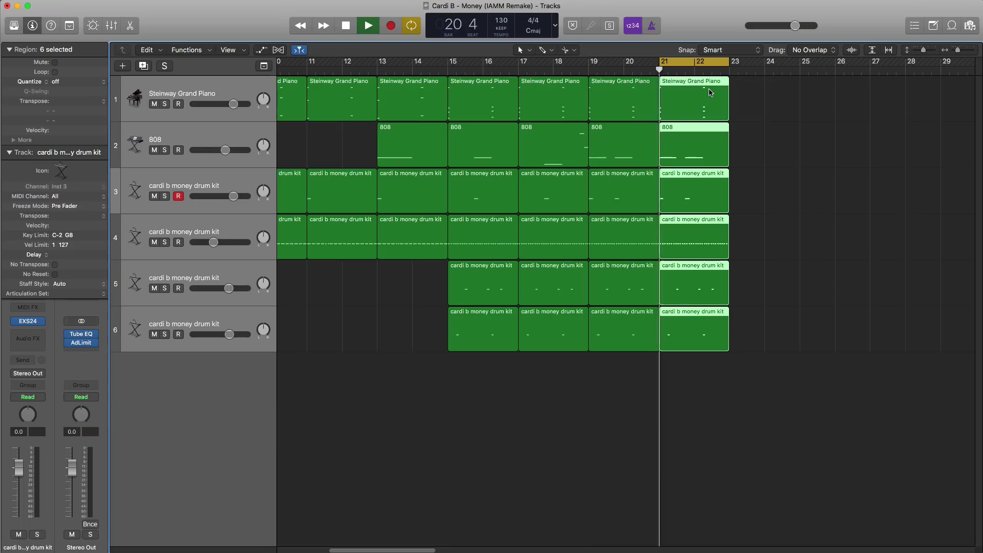
Replace the 808 region at bar 21 with a copy of the bar 17 808 region.
click(751, 149)
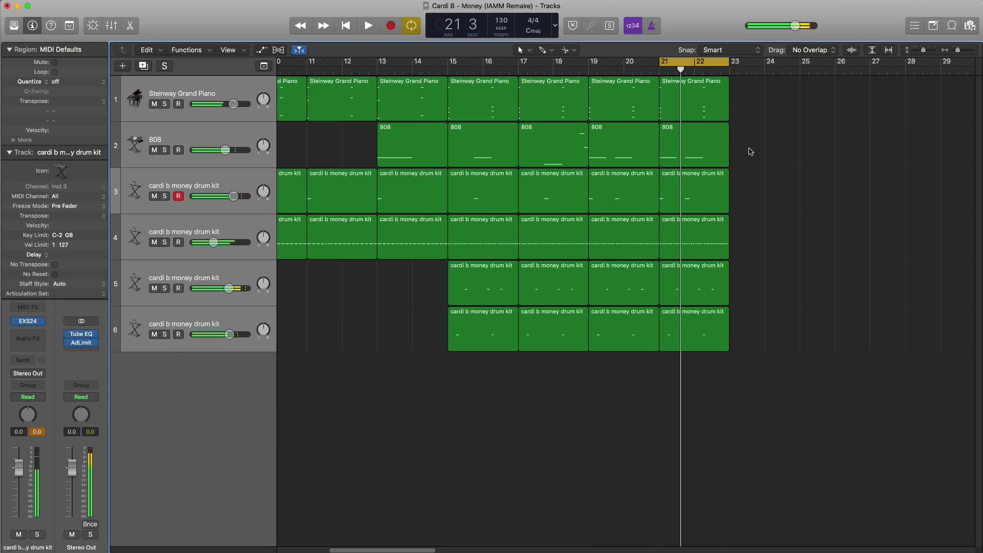
click(700, 152)
key(Delete)
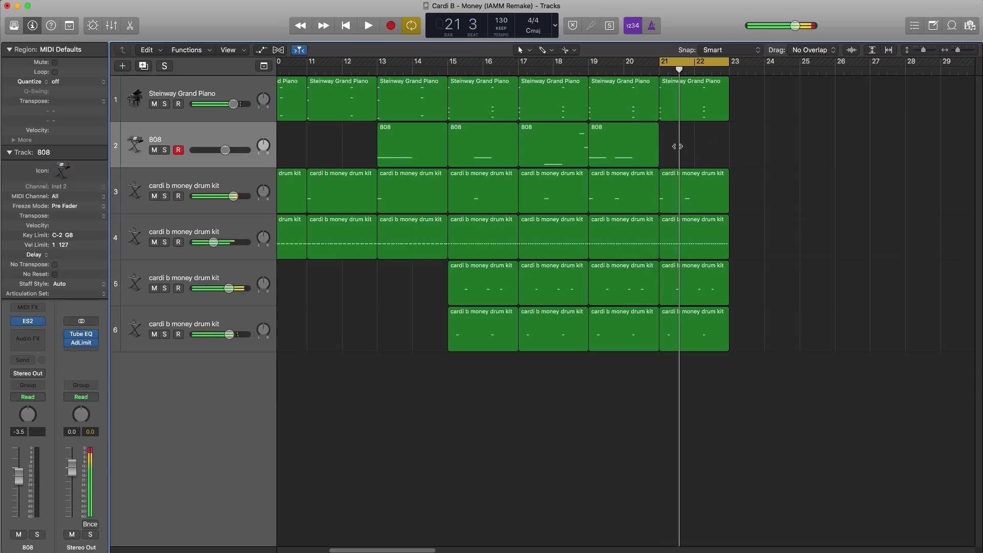
drag(562, 151, 703, 160)
key(space)
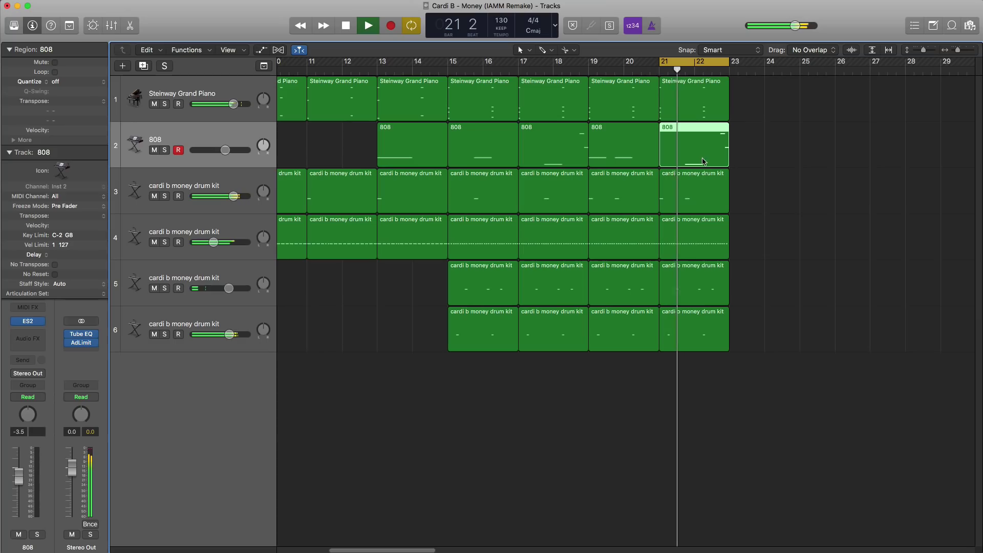
Open the bar 21 808 region, add a D#0 note from 21 2 3 to 21 4, and play it with the cycle on.
double_click(703, 161)
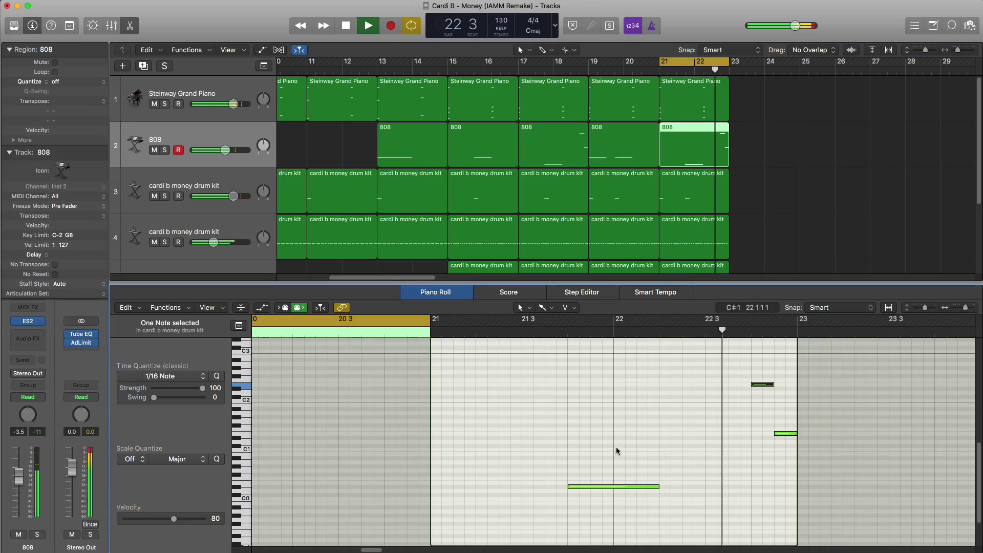
key(c)
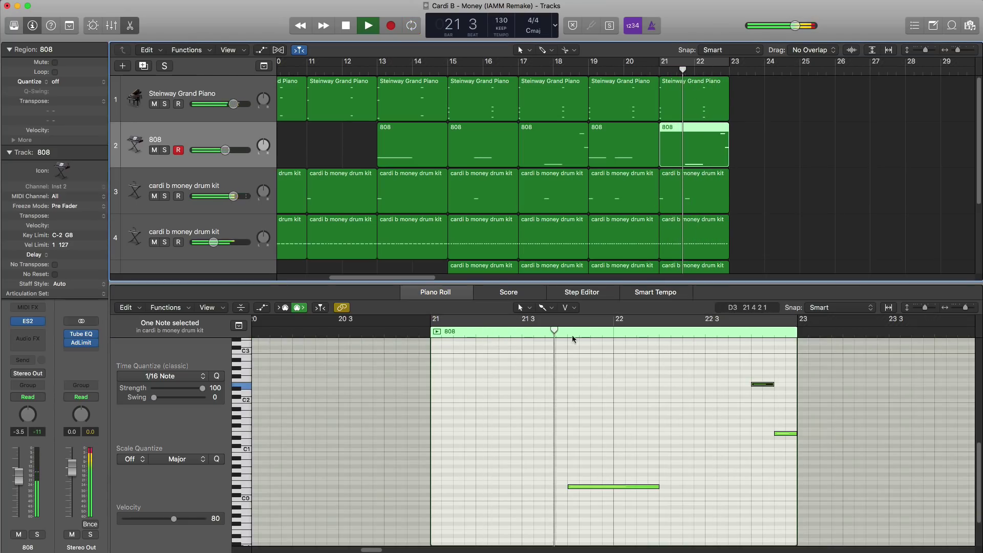
key(c)
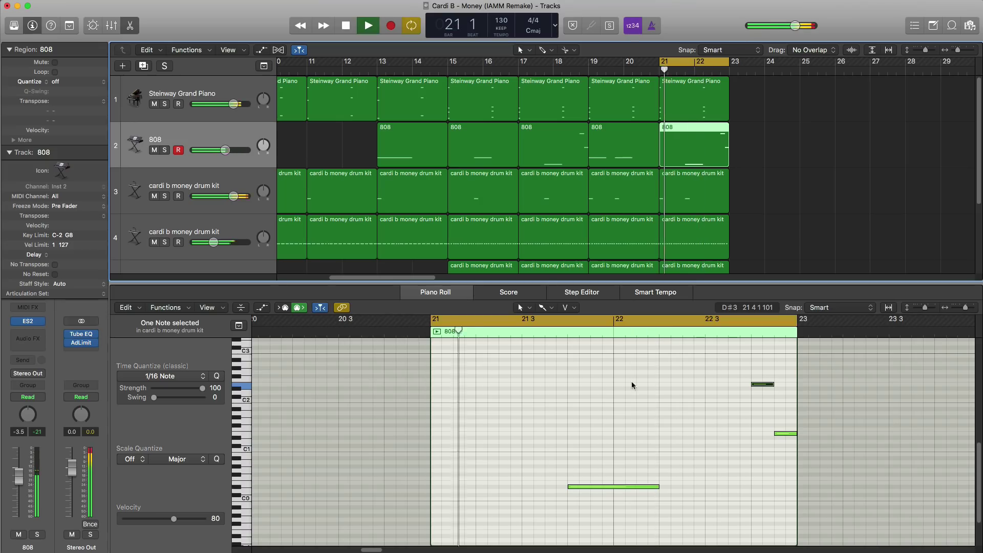
key(space)
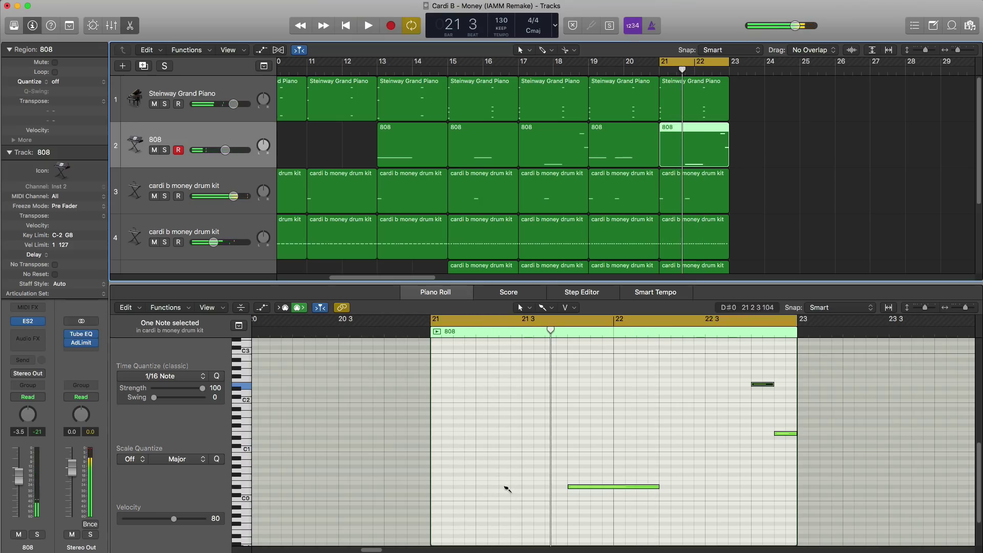
mouse_move(501, 487)
mouse_down()
mouse_move(566, 489)
mouse_move(567, 497)
mouse_up()
key(space)
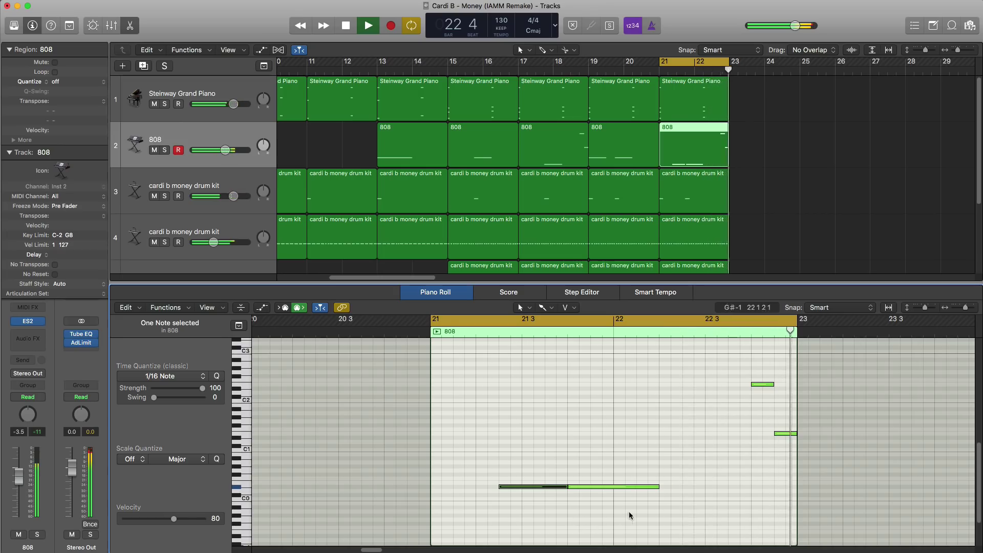
Delete drum track 3's bar 21 region and play the section.
click(697, 200)
key(space)
key(Delete)
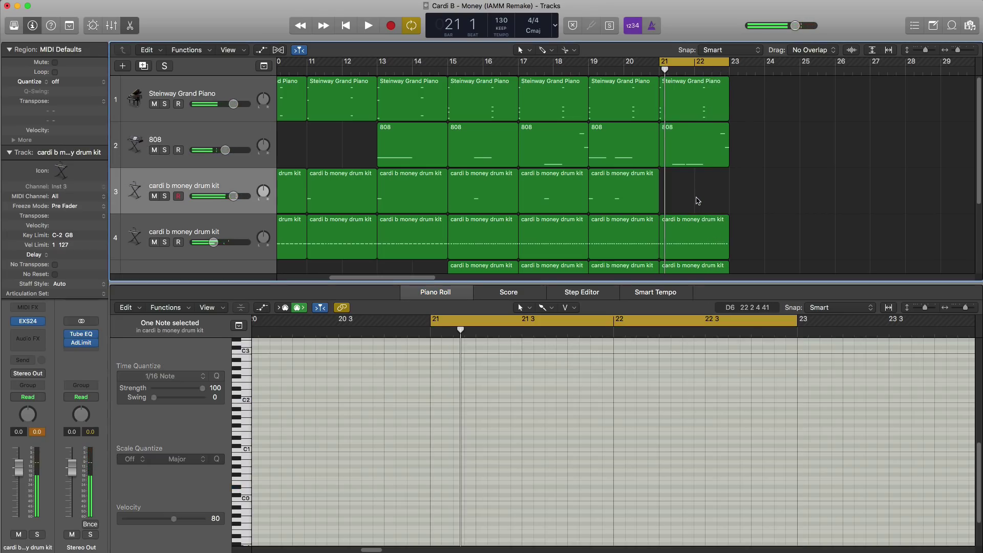
key(space)
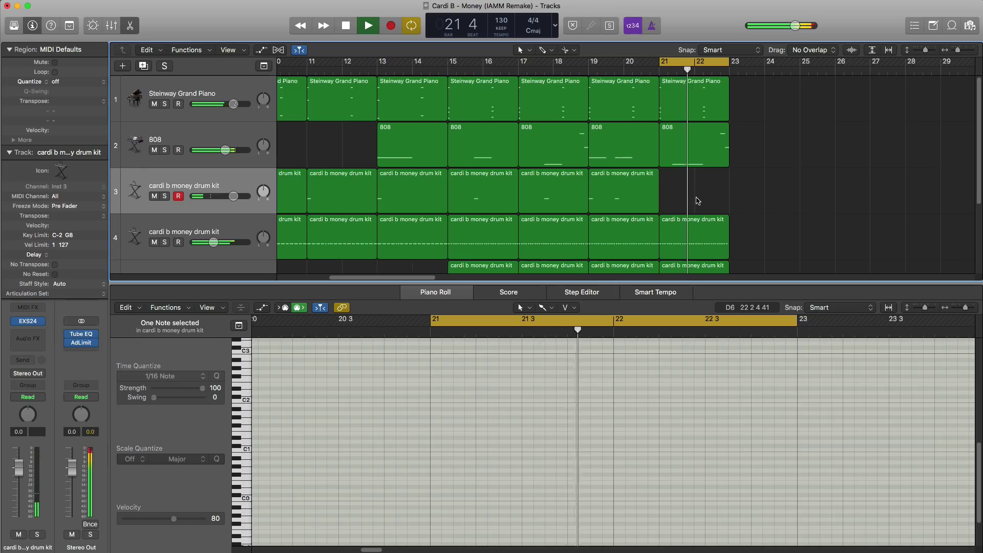
In the bar 21 808 region, move the highest note earlier to 22 1 3 and play the section.
click(701, 149)
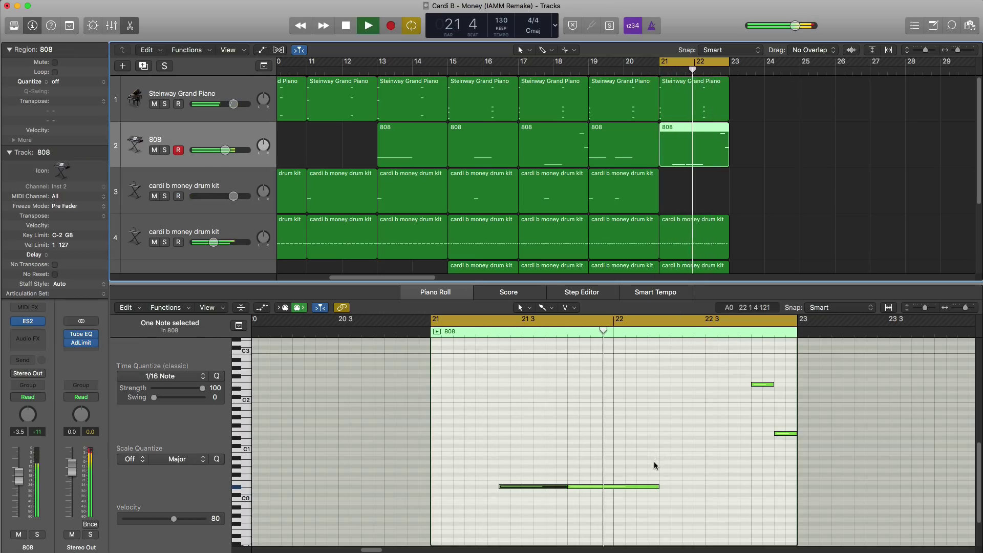
key(space)
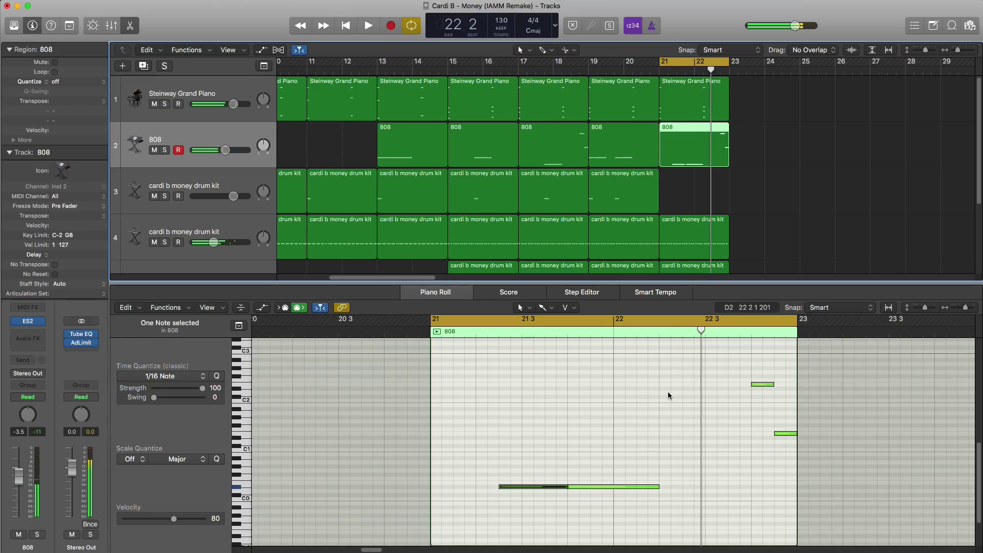
drag(757, 384, 643, 388)
key(space)
key(space)
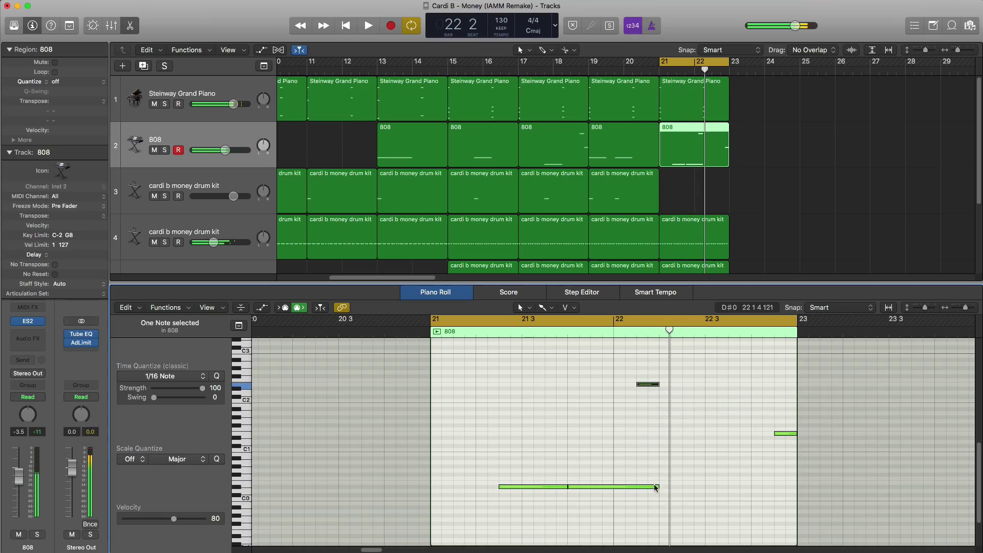
Shorten the second D#0 note so it ends at 22 1 3, and play the section.
click(655, 487)
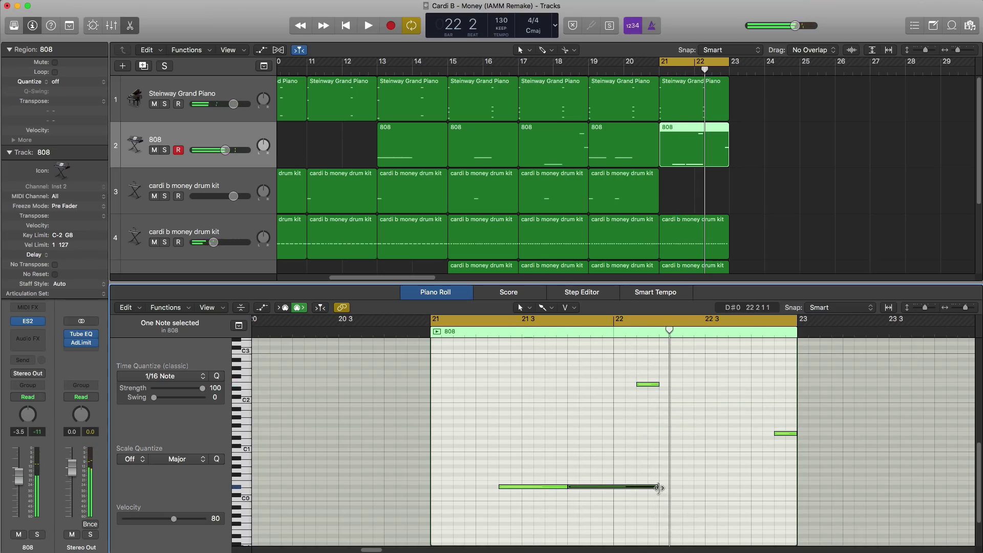
drag(660, 487, 636, 489)
key(space)
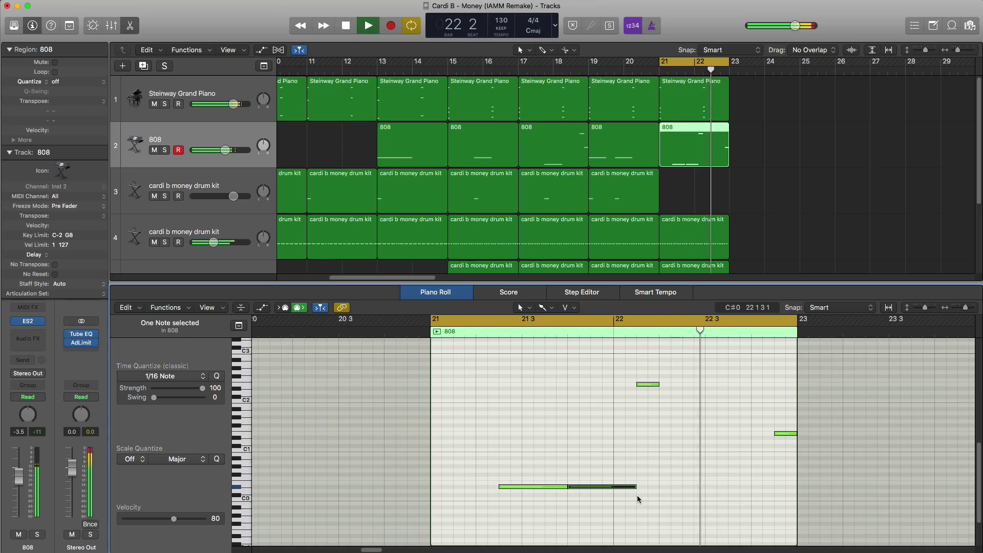
key(space)
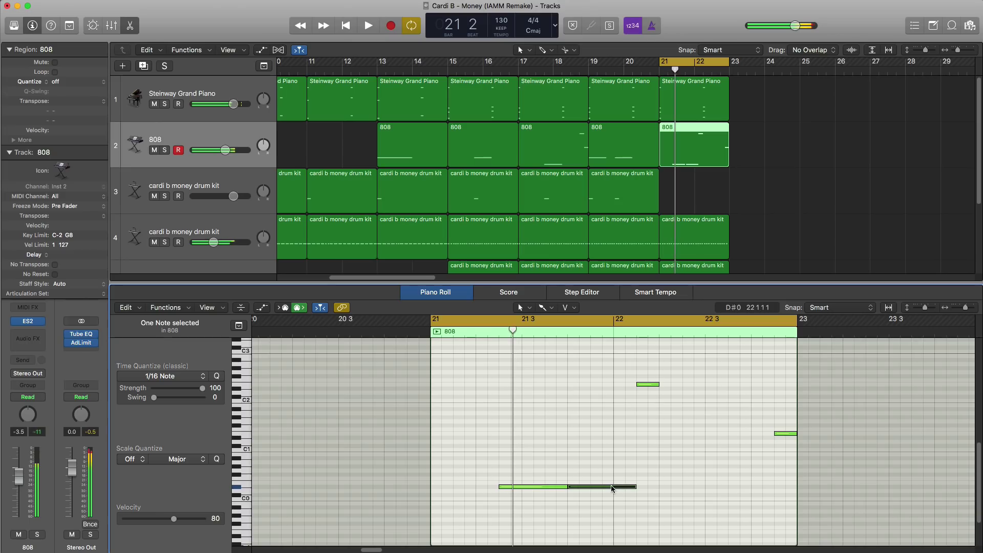
Move the E1 note in the 808 region to 22 2 1 and lengthen it to end at 22 3 3.
drag(782, 436, 669, 437)
key(space)
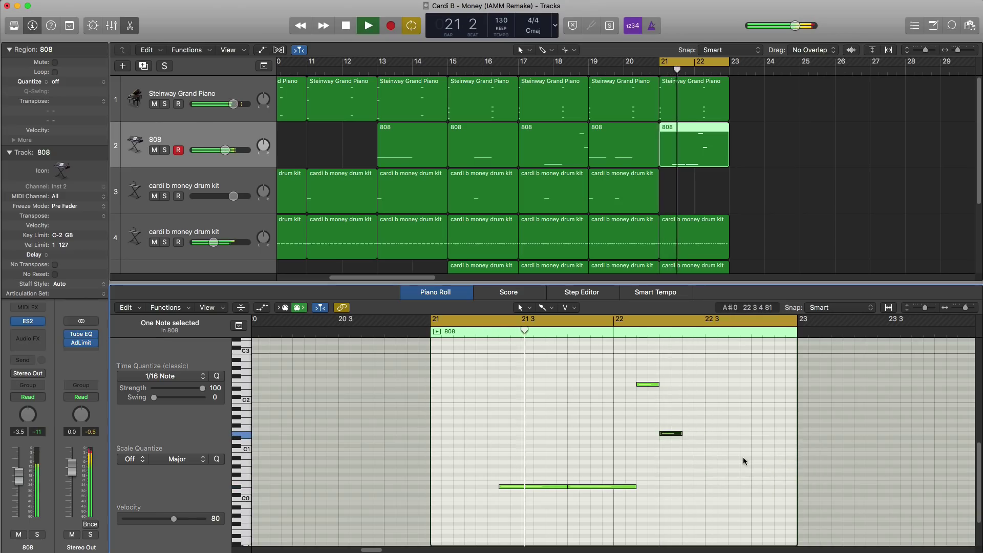
key(space)
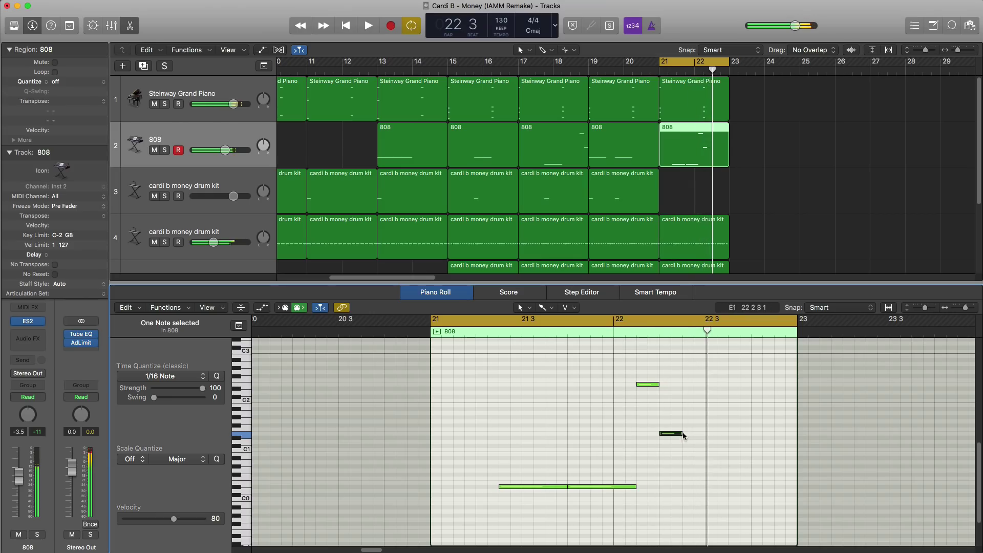
drag(683, 435, 725, 437)
Copy the second D#0 note to 22 3 3 at the end of the 808 region and play the section.
drag(614, 489, 776, 489)
key(space)
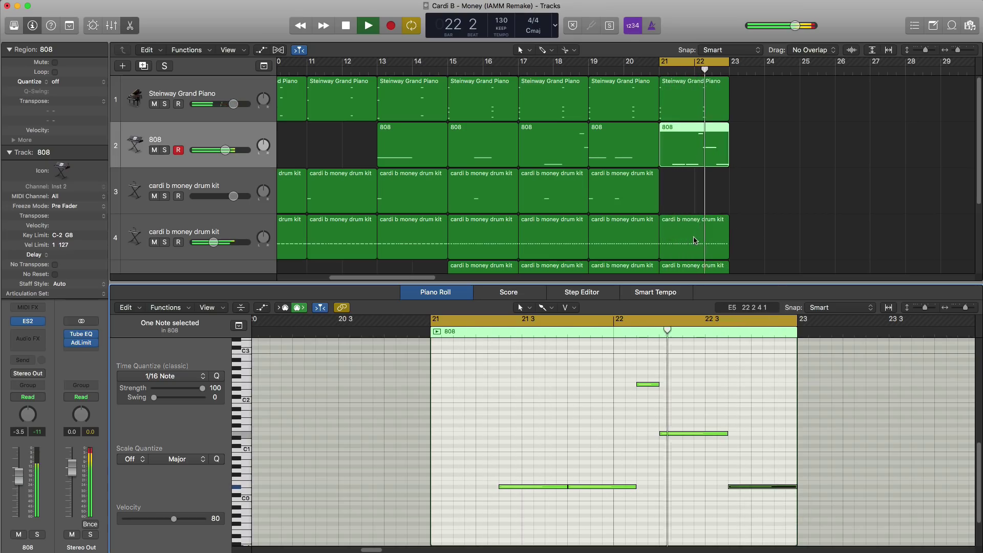
key(space)
Copy drum track 3's bar 19 region to bar 21 and move its first C2 note to 21 2 3.
drag(621, 196, 693, 194)
key(space)
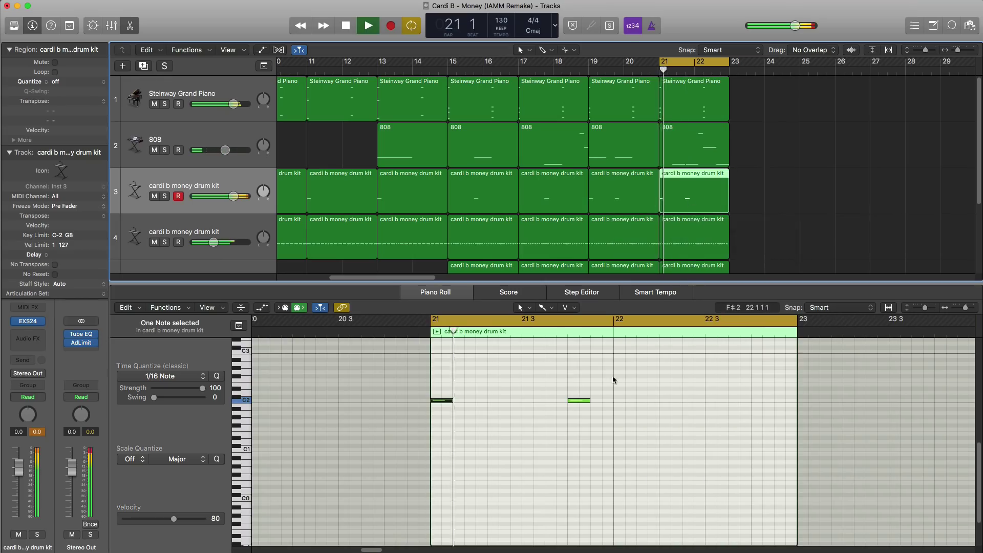
key(space)
drag(446, 399, 515, 400)
key(space)
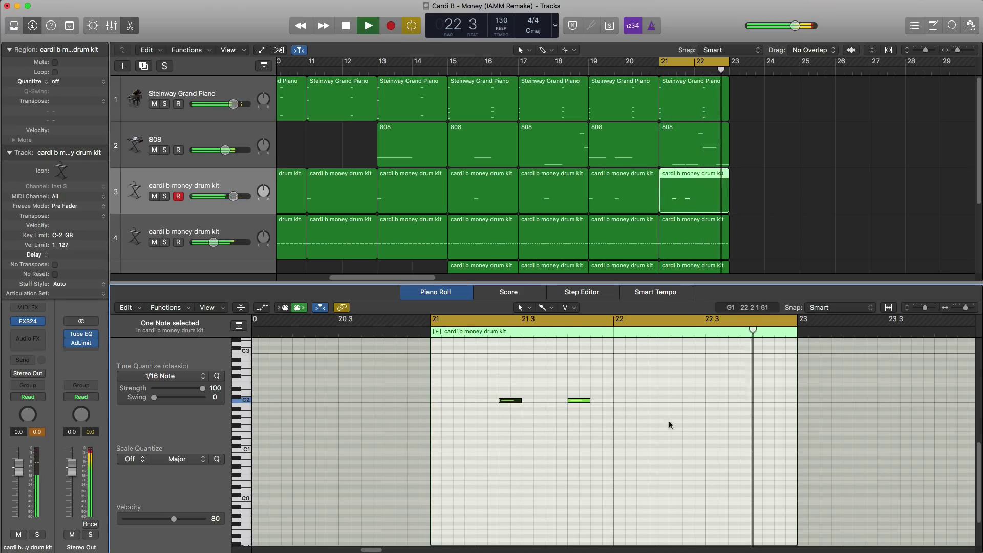
Add a C2 note at 22 3 3 in drum track 3's bar 21 region and play the section.
key(space)
click(735, 401)
key(space)
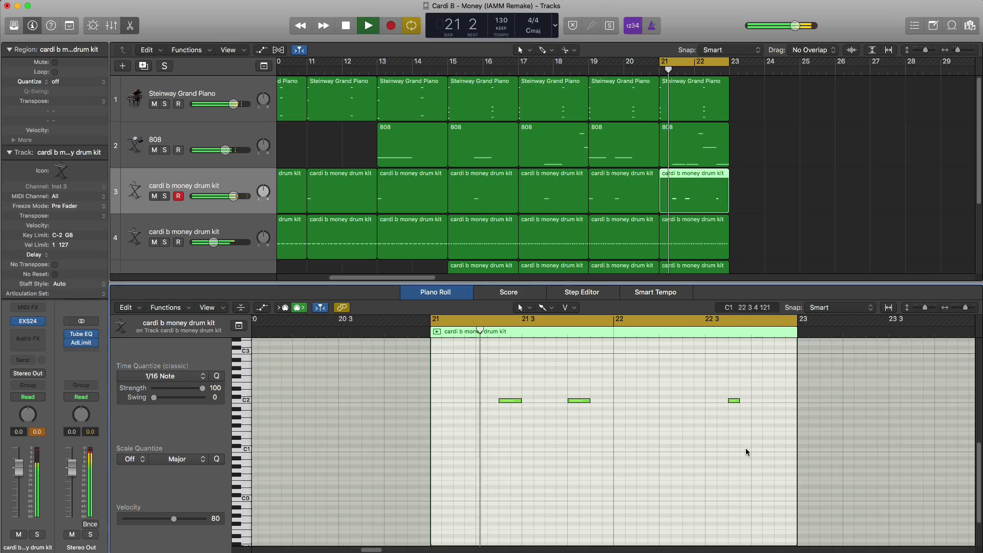
Close the editor and lower drum track 3's volume to -6.0 dB during playback.
key(x)
key(x)
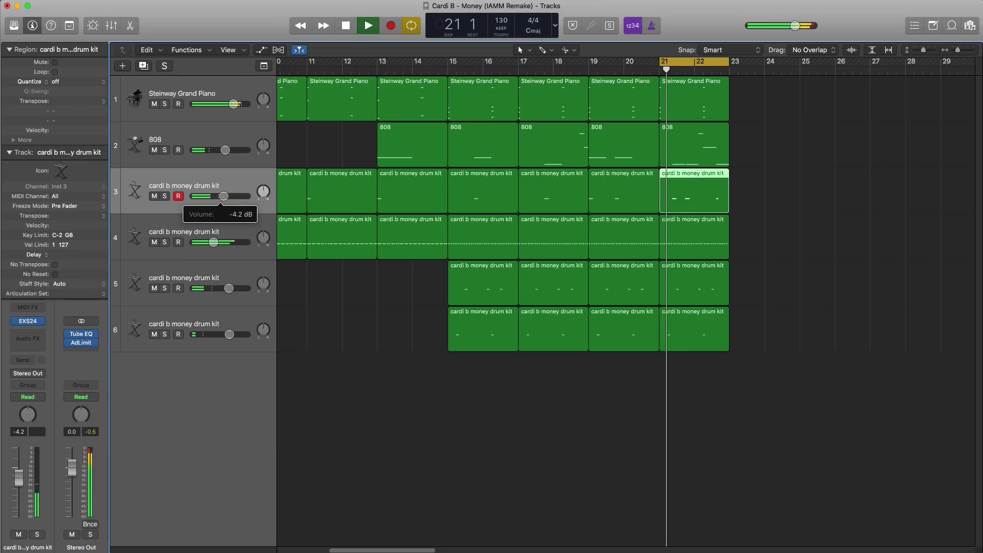
drag(222, 203, 217, 202)
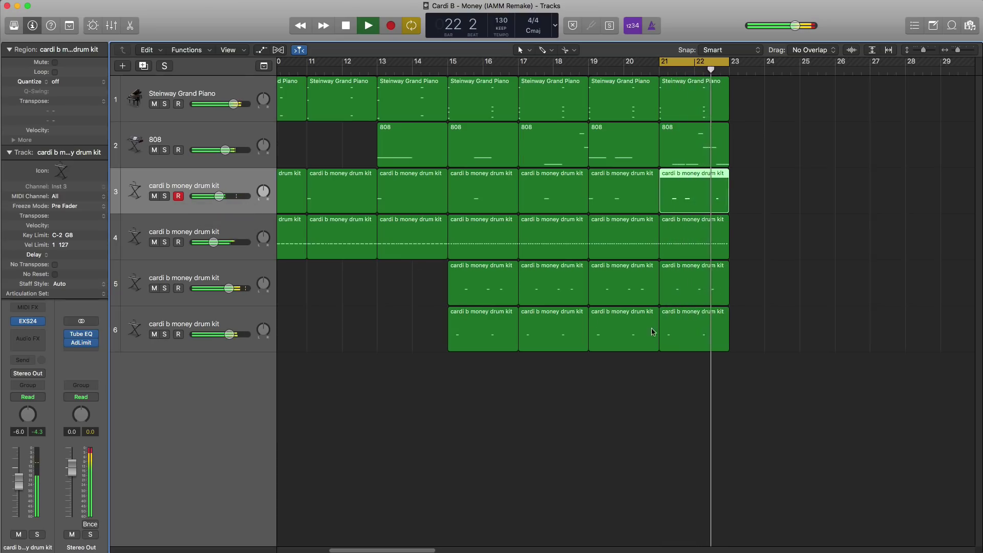
key(super+Up)
key(super+Up)
key(space)
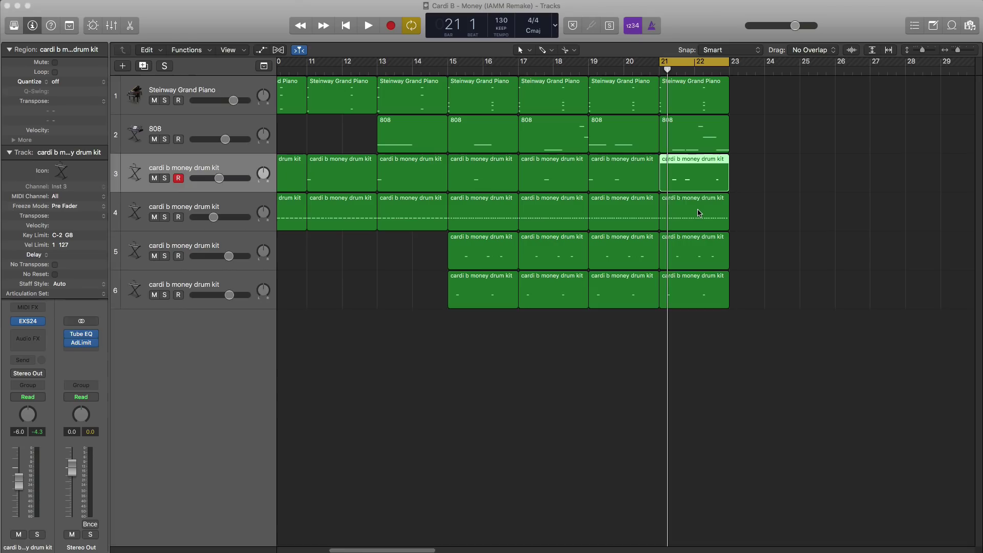
Delete drum track 6's bar 21 region.
double_click(699, 213)
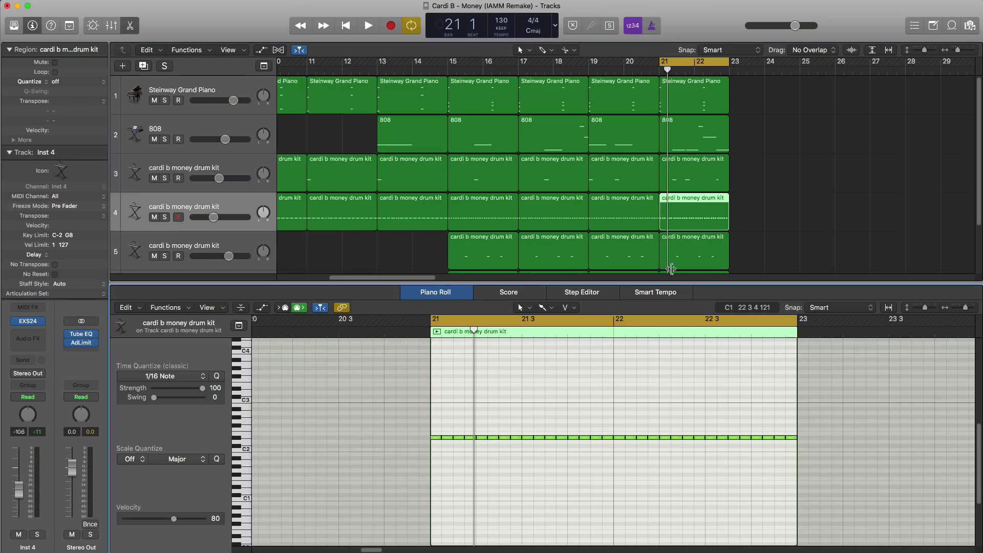
key(space)
scroll(714, 235, down, 3)
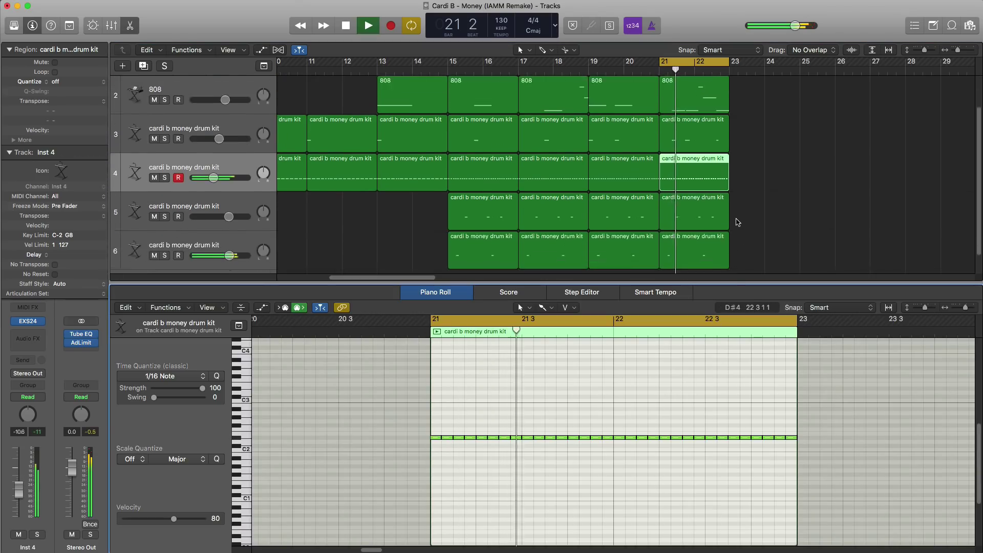
click(714, 235)
key(Delete)
scroll(713, 235, up, 1)
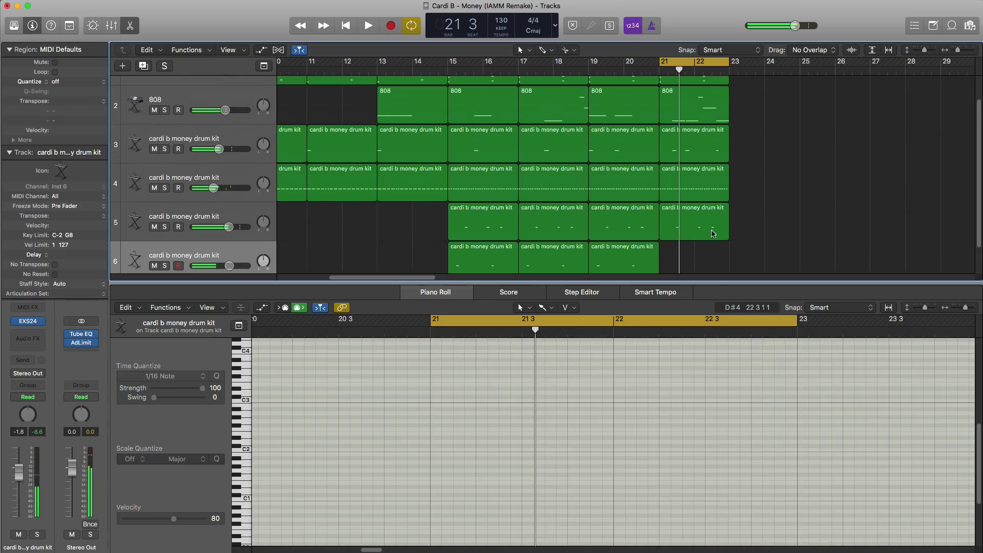
In drum track 4's bar 21 region, replace the two sixteenth notes at 21 3 with four 1/32 notes, using 1/32 Note quantize, and play the section.
click(708, 197)
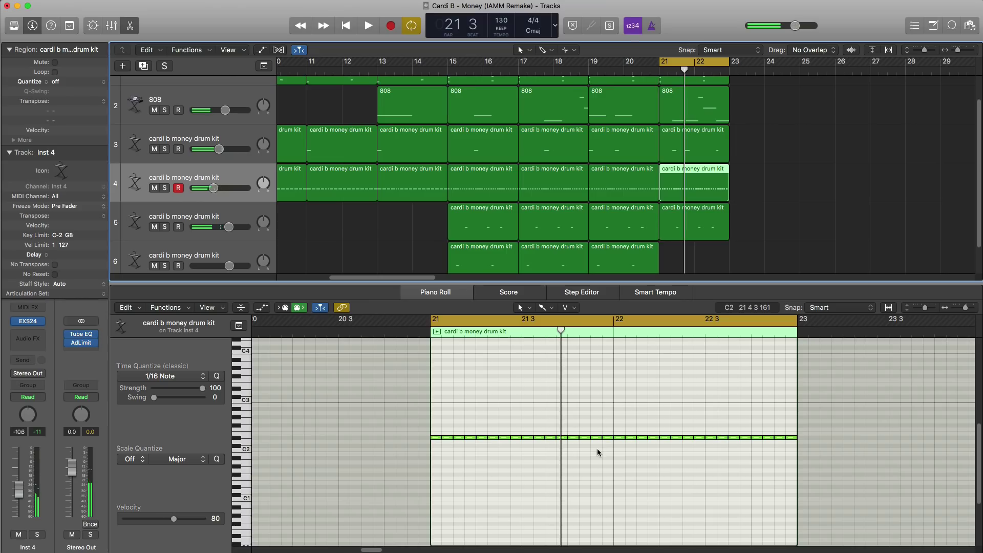
key(space)
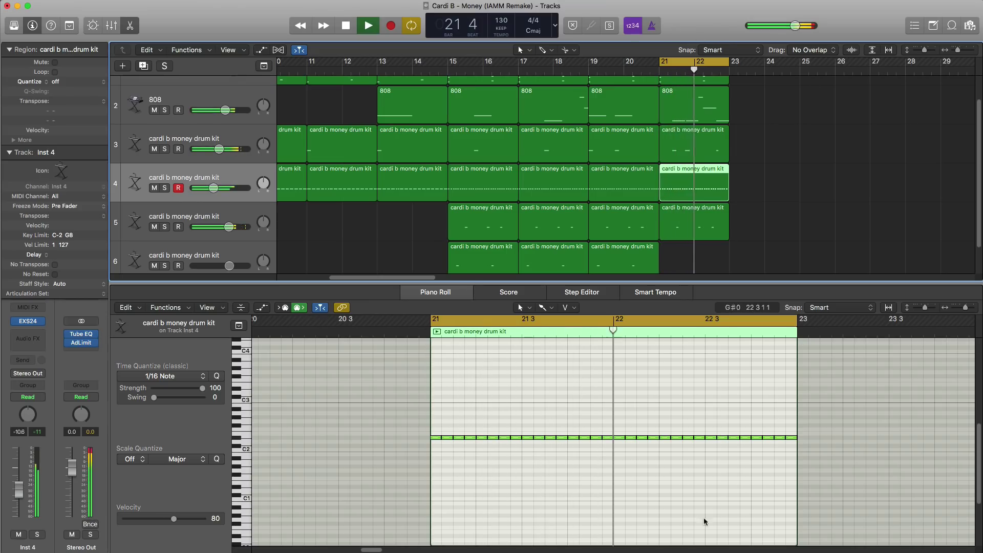
key(space)
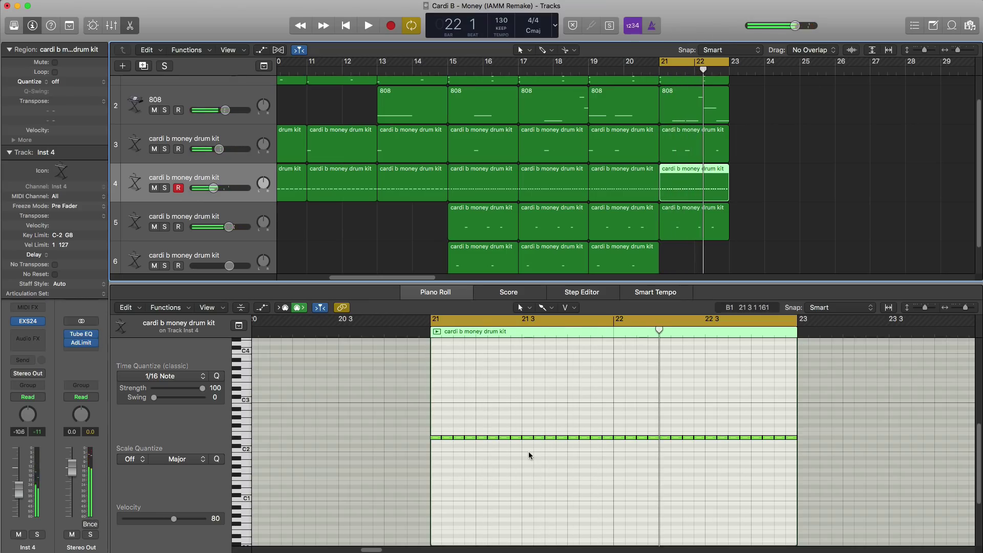
click(527, 437)
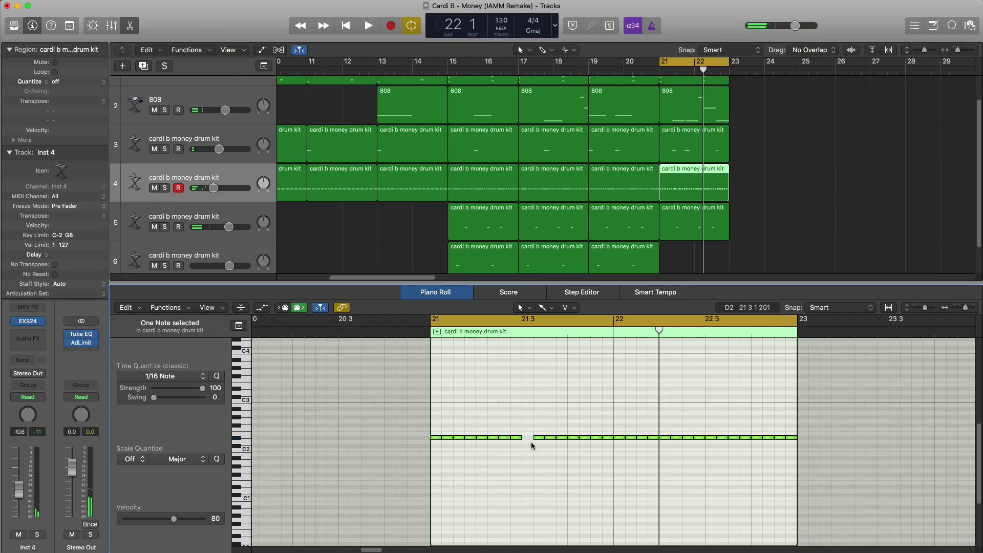
click(169, 376)
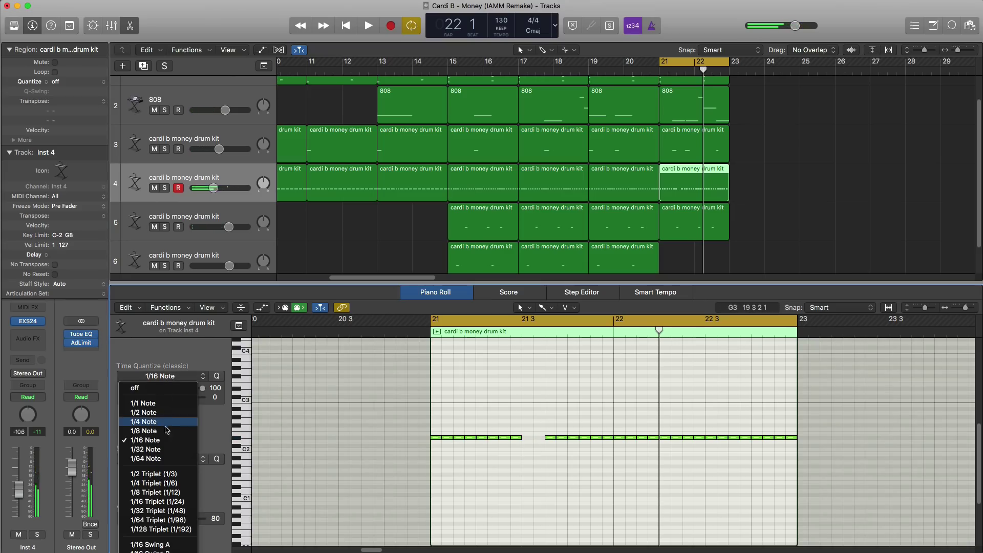
click(442, 446)
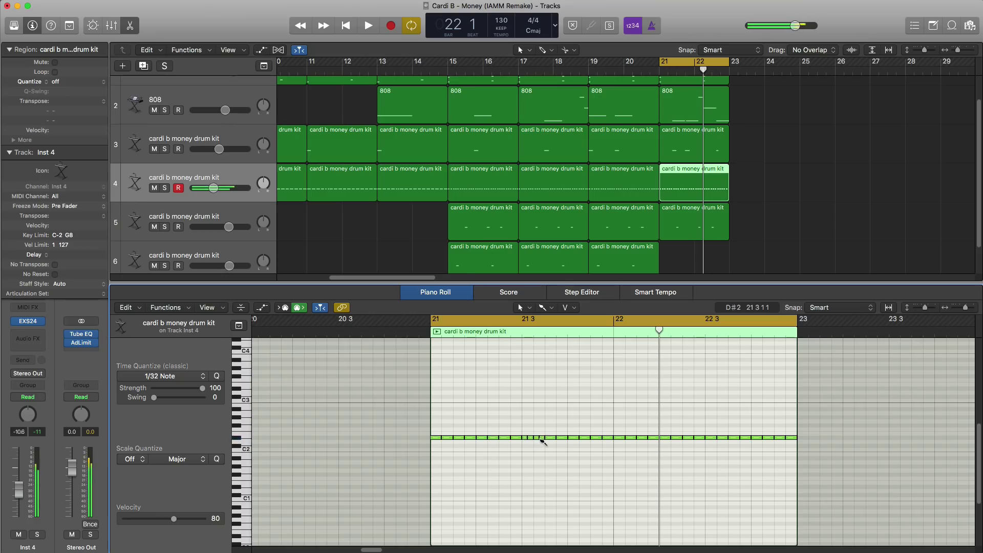
key(space)
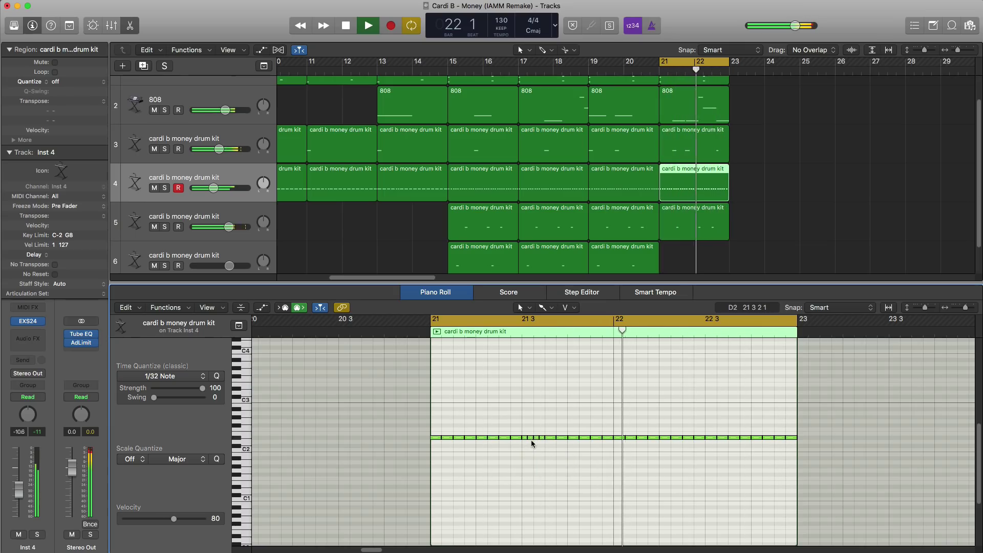
key(x)
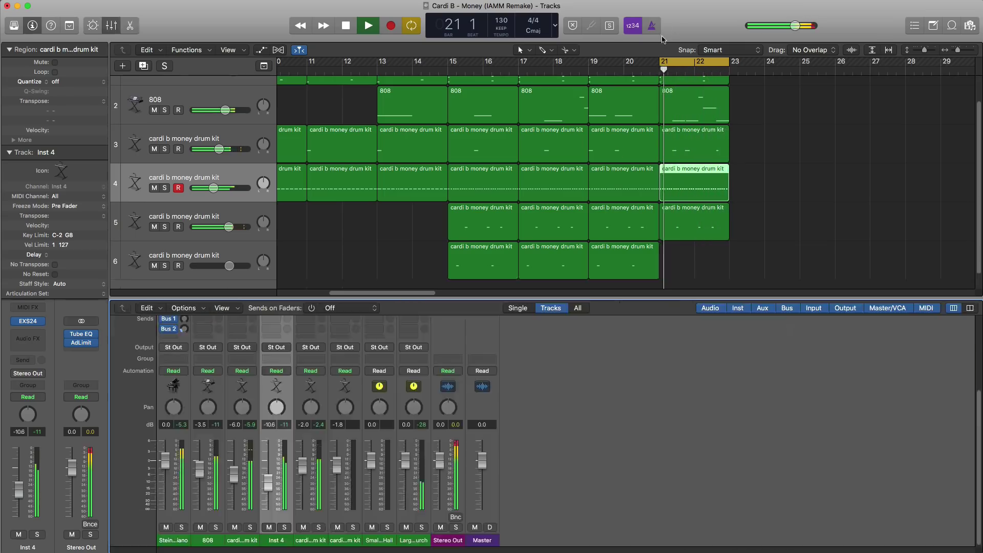
key(x)
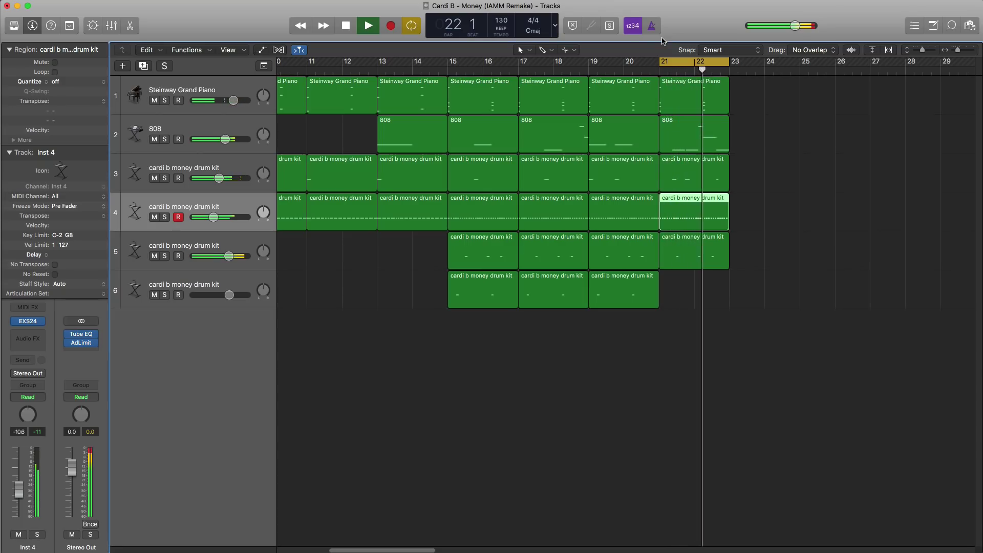
key(space)
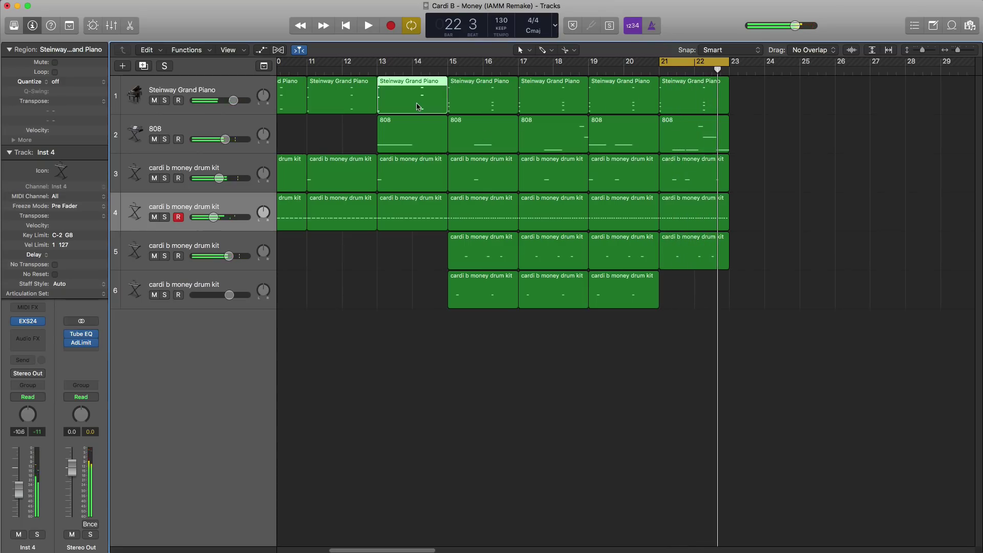
Copy the piano region at bar 13 to bar 23, turn off the cycle and play the transition.
drag(416, 102, 762, 99)
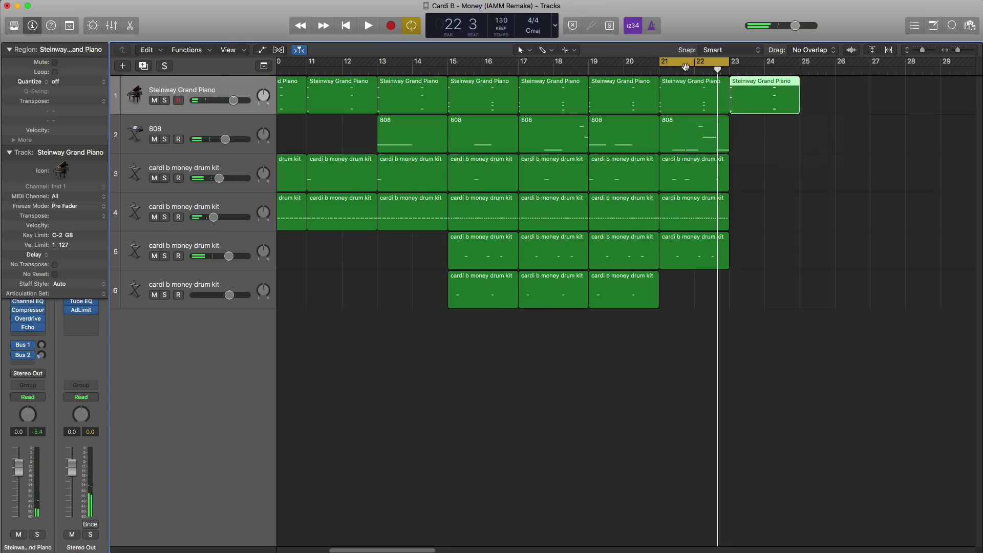
click(656, 71)
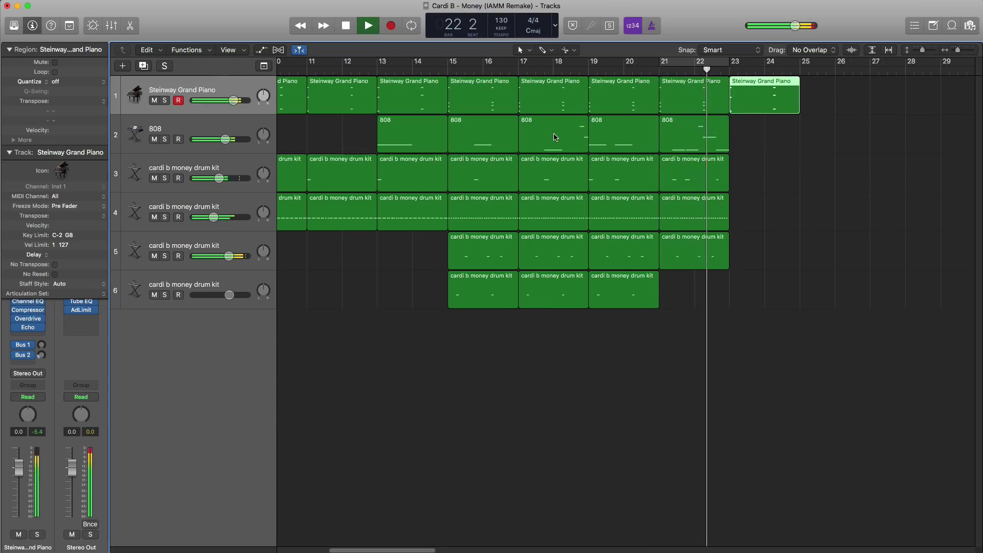
key(space)
Copy the bar 13 regions of the 808 and drum track 3 to bar 23, and play from bar 22.
click(404, 152)
drag(401, 173, 752, 176)
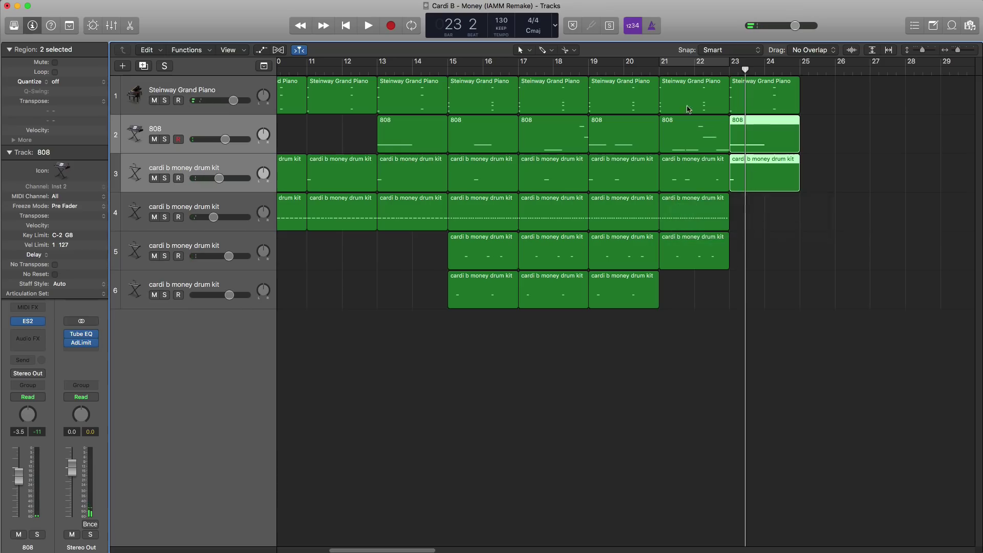
click(696, 77)
key(space)
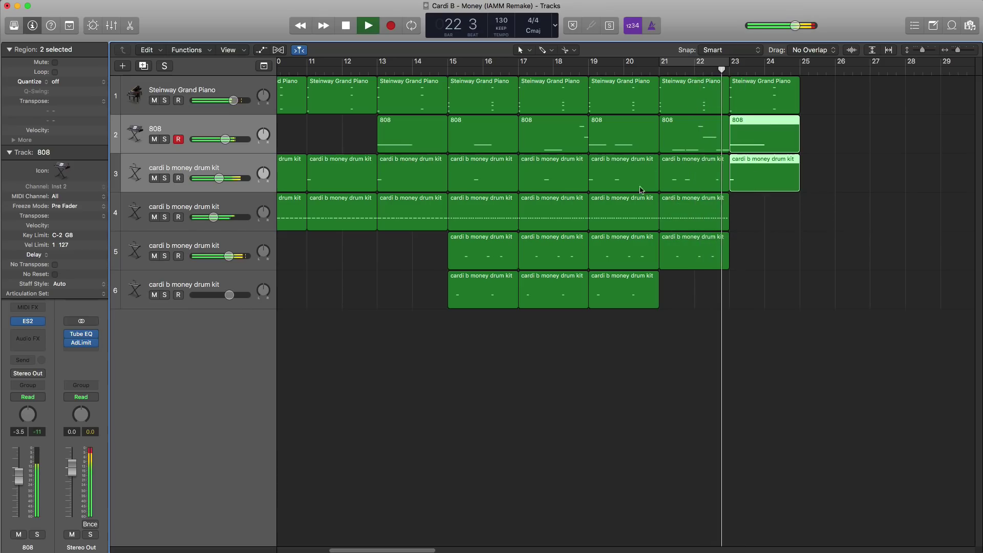
key(super+Left)
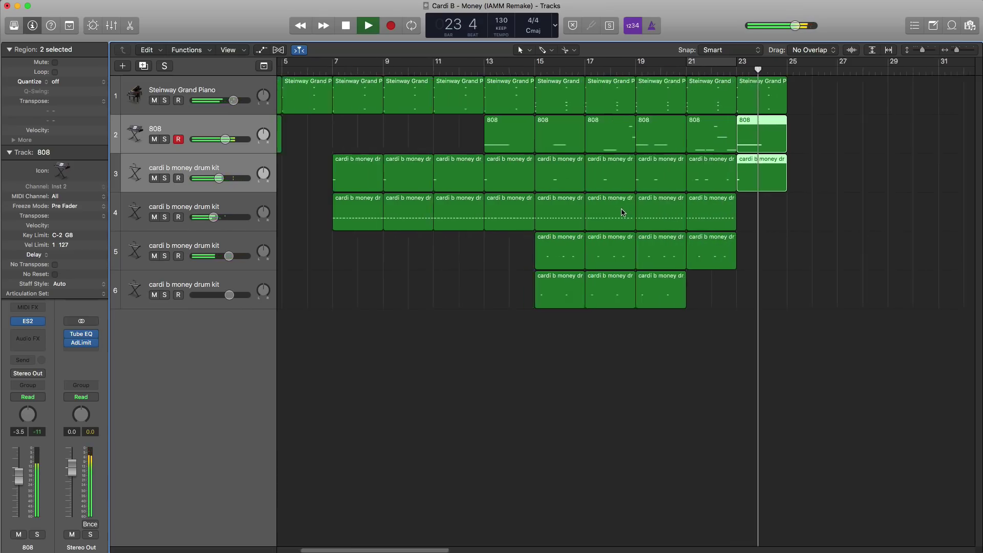
Copy drum track 4's bar 7 region and drum track 5's bar 21 region to bar 23, and play from about bar 22.
drag(371, 218, 765, 227)
double_click(709, 72)
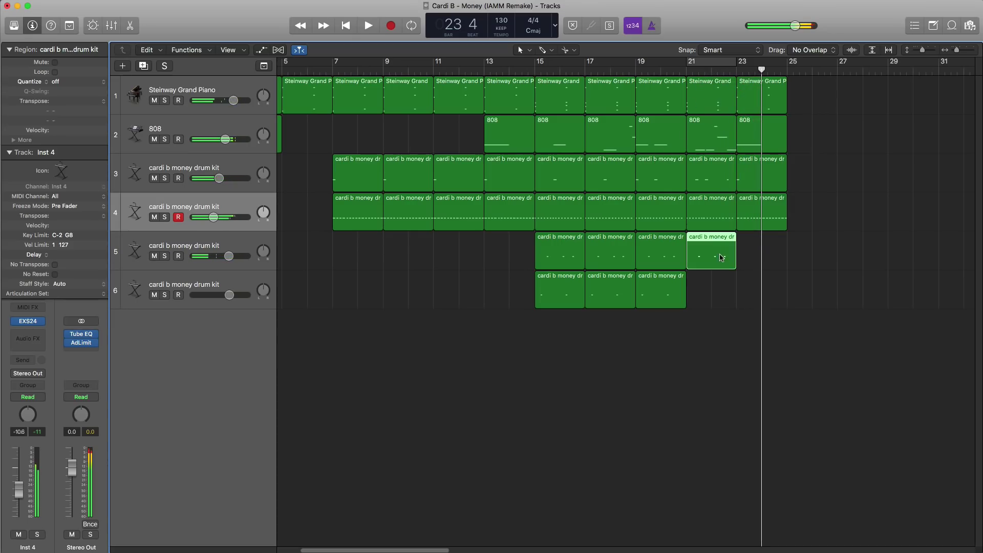
drag(721, 257, 771, 257)
click(713, 70)
key(space)
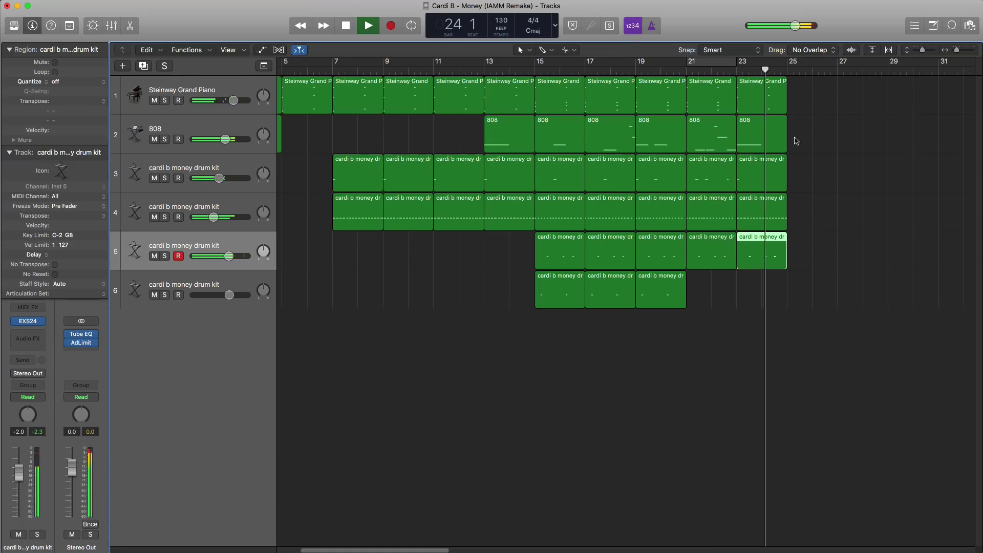
key(space)
Check the notes in drum track 6's bar 19 region and copy that region to bar 23.
drag(805, 266, 763, 112)
double_click(665, 296)
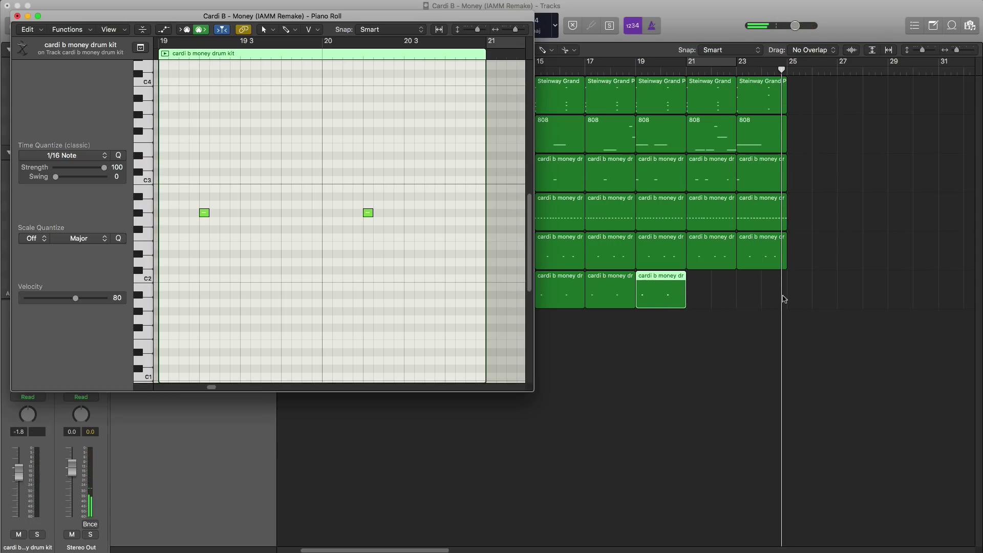
click(17, 16)
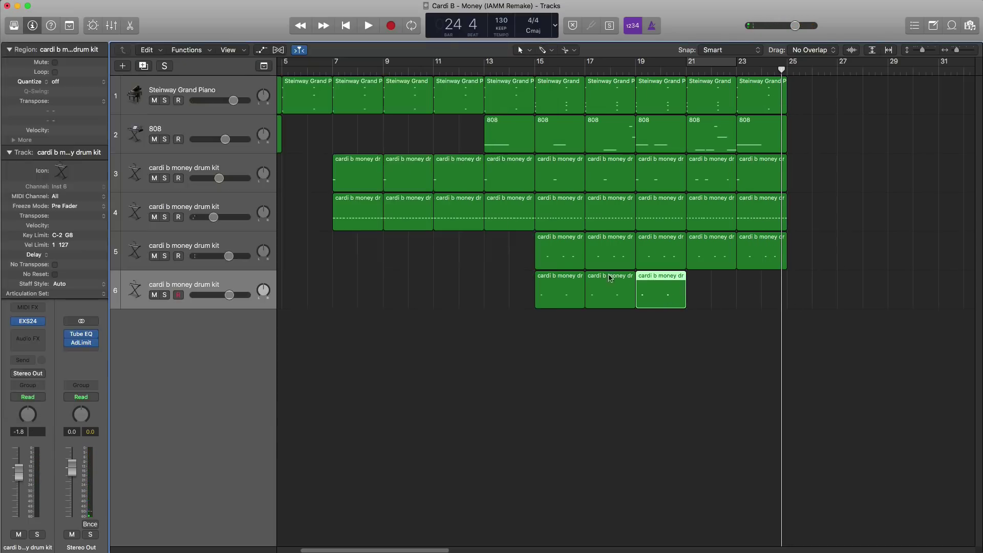
drag(652, 294, 778, 303)
Cycle bars 23 to 25 and move the notes in drum track 6's bar 23 region to 23 3 and 24 4.
double_click(778, 303)
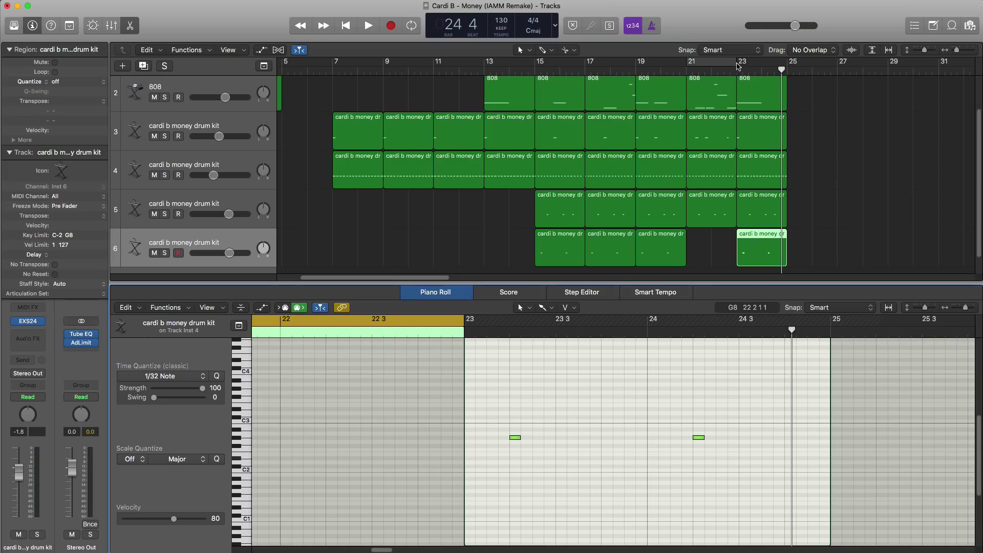
drag(738, 65, 787, 66)
key(space)
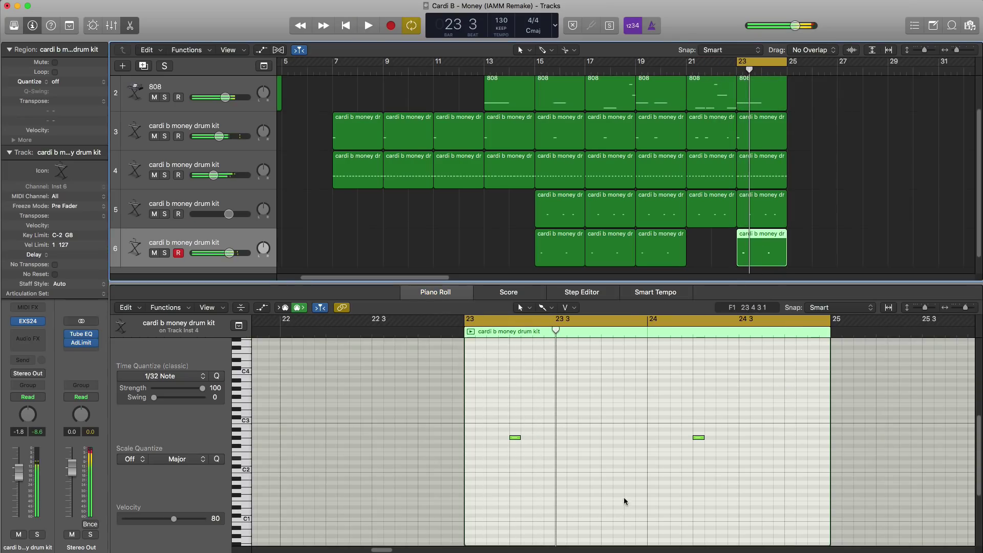
drag(737, 463, 457, 403)
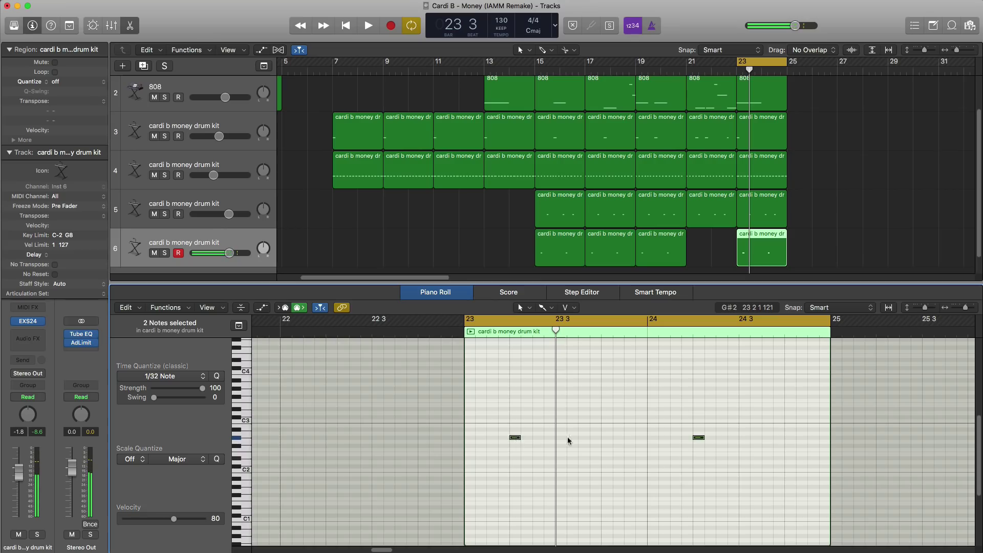
drag(515, 437, 561, 437)
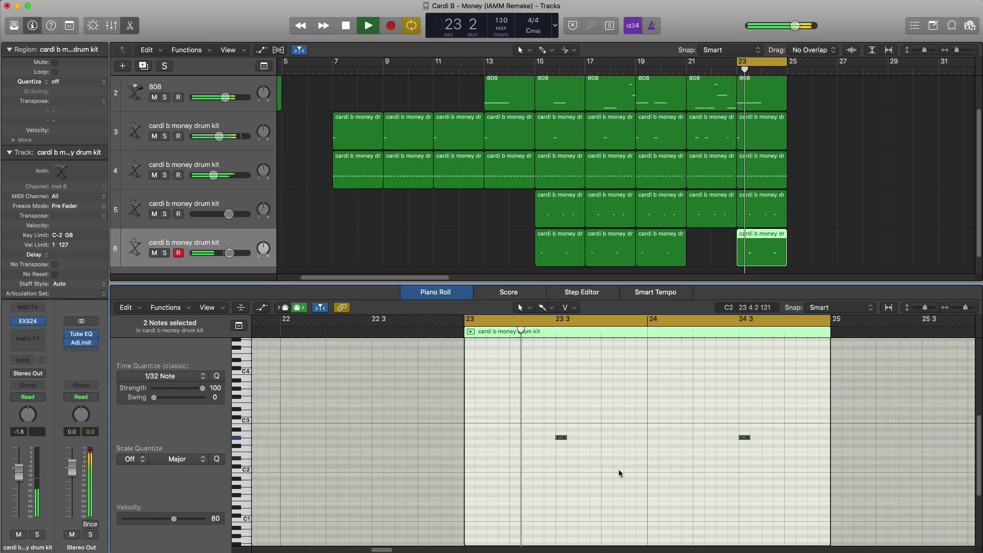
click(723, 475)
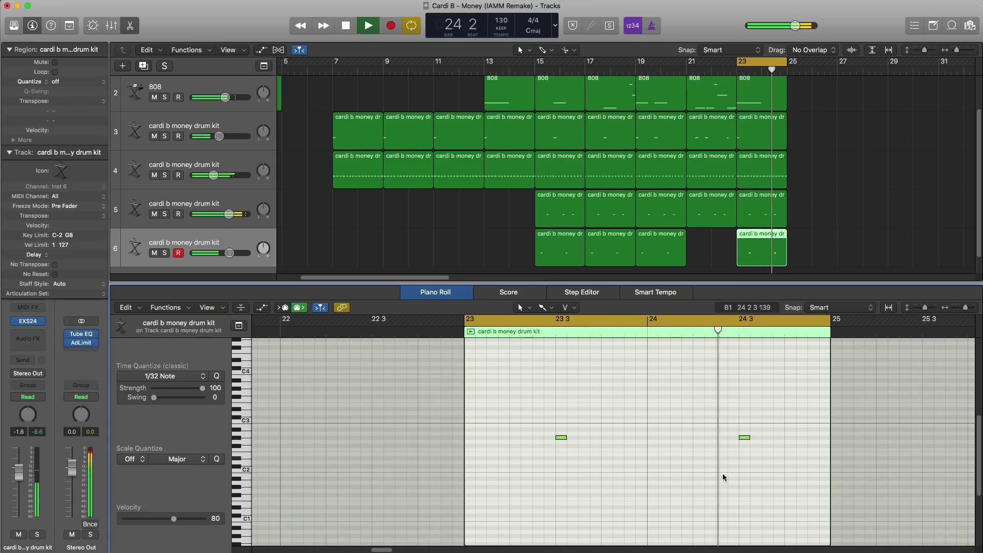
key(space)
drag(746, 438, 792, 438)
key(space)
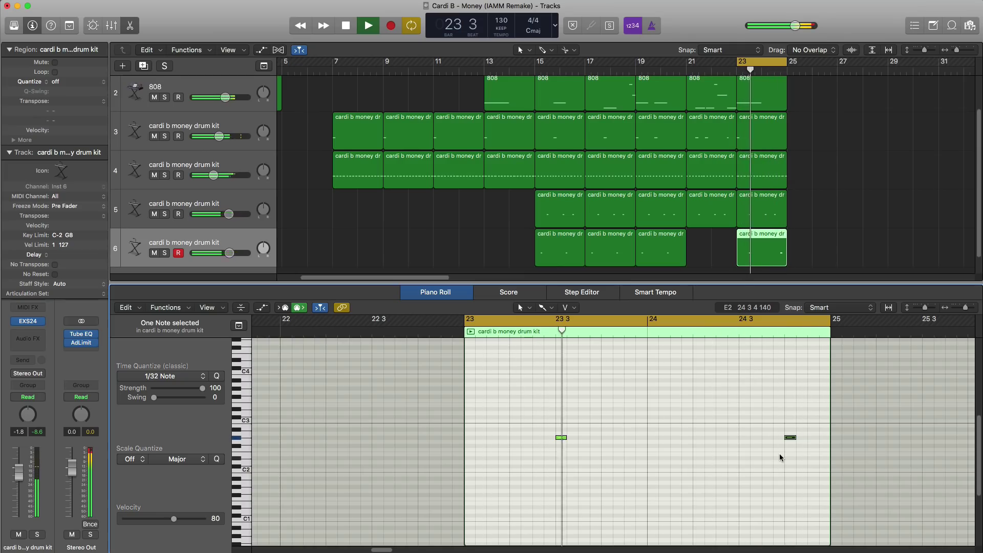
Close the Piano Roll and lower drum track 6's volume to -3.0 dB during playback.
key(p)
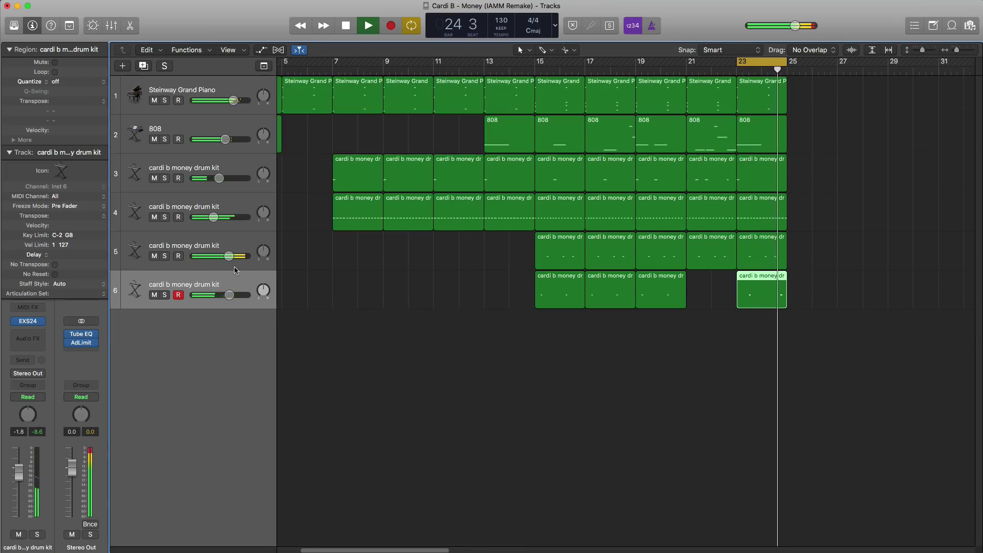
drag(229, 295, 225, 295)
key(x)
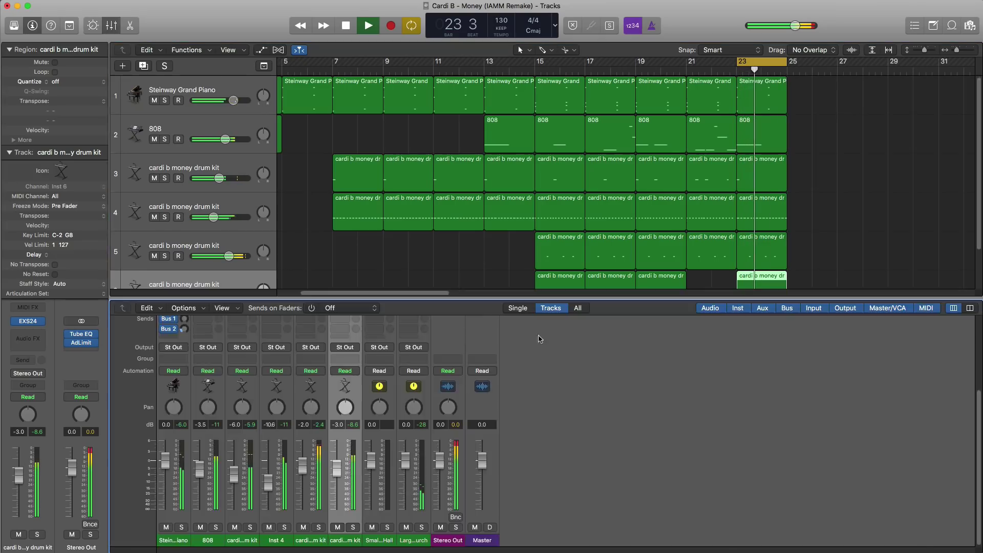
key(x)
key(space)
Repeat the bar 23 regions of all six tracks at bar 25.
drag(824, 351, 777, 101)
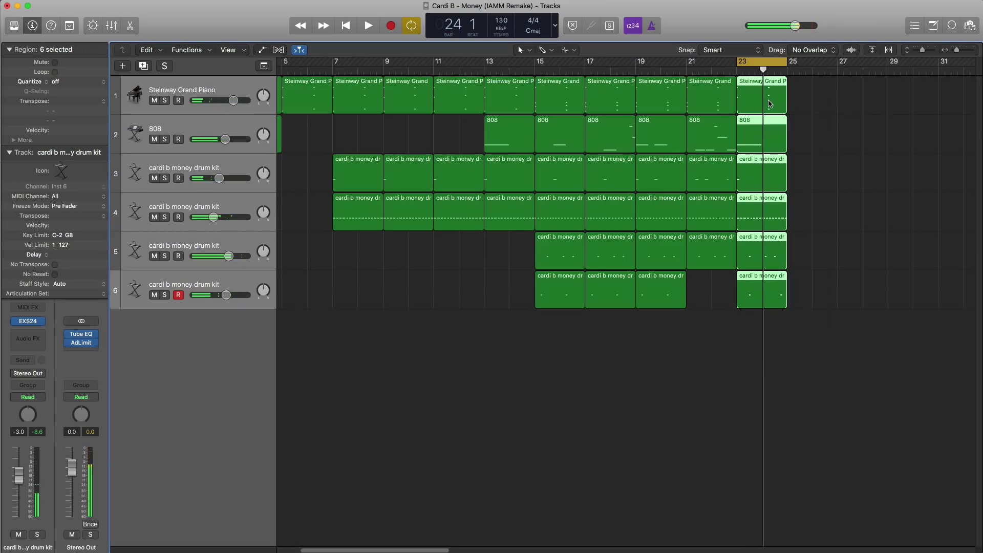
key(super+r)
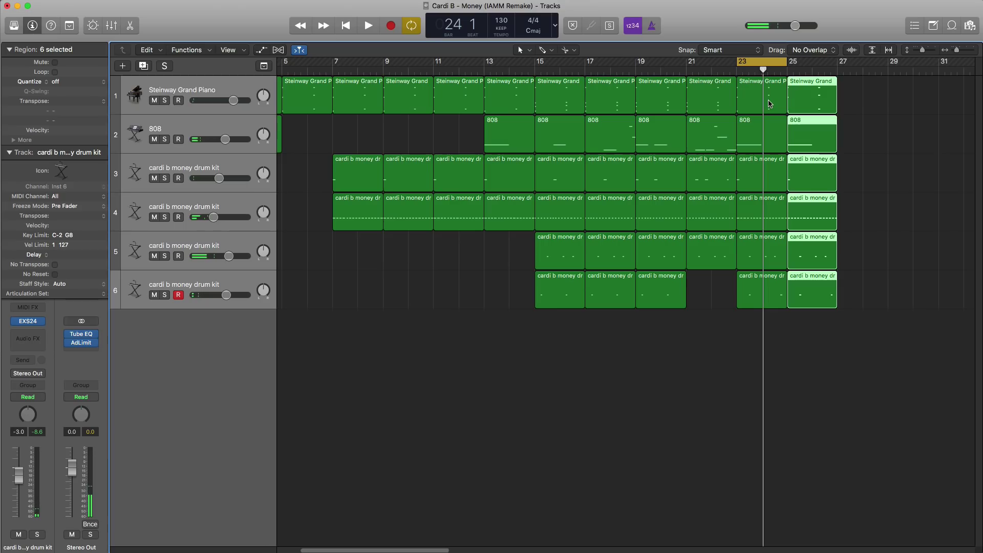
scroll(787, 91, down, 2)
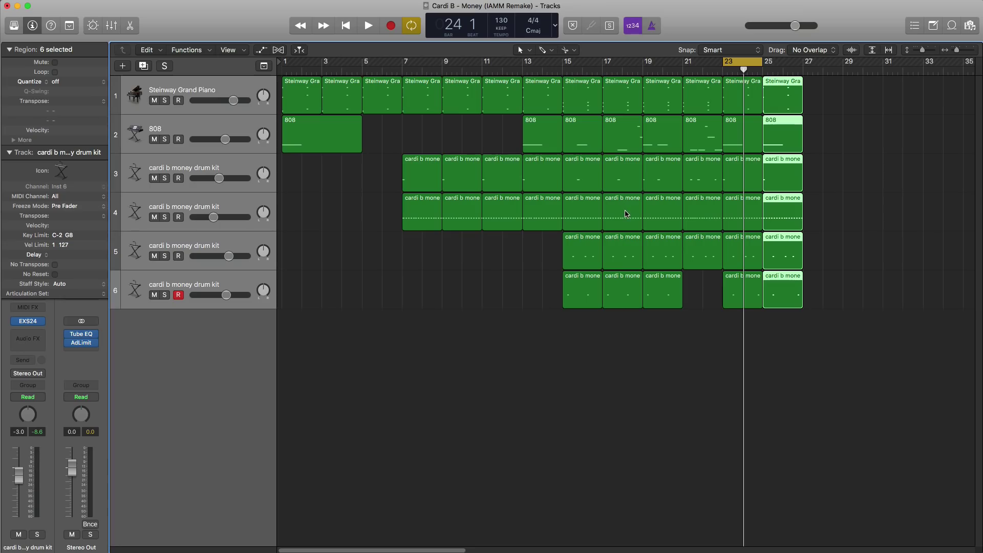
scroll(780, 244, right, 5)
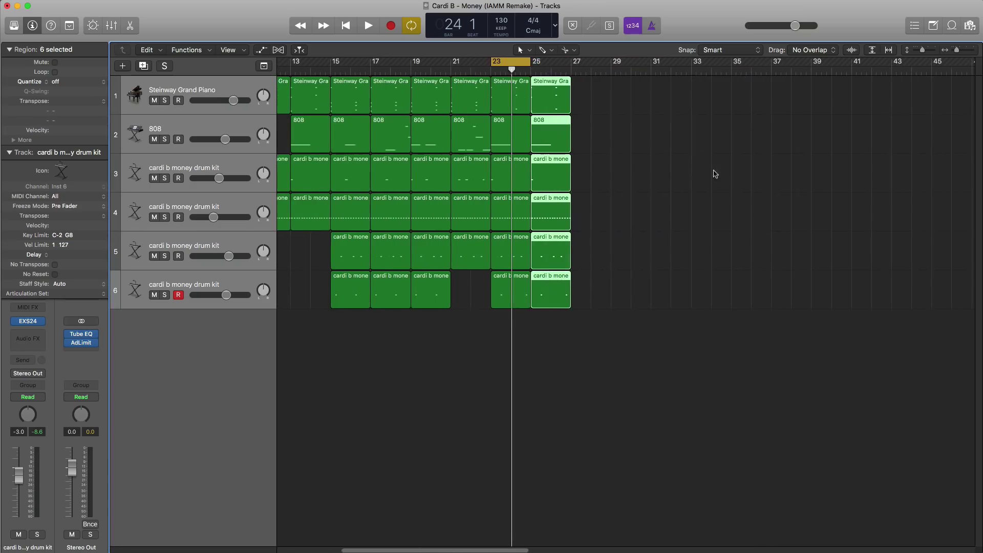
Move the cycle to bars 27 to 29 and repeat the bar 25 piano and drum track 4 regions at bar 27.
mouse_move(544, 86)
mouse_down()
mouse_move(589, 86)
mouse_move(544, 86)
mouse_up()
click(567, 104)
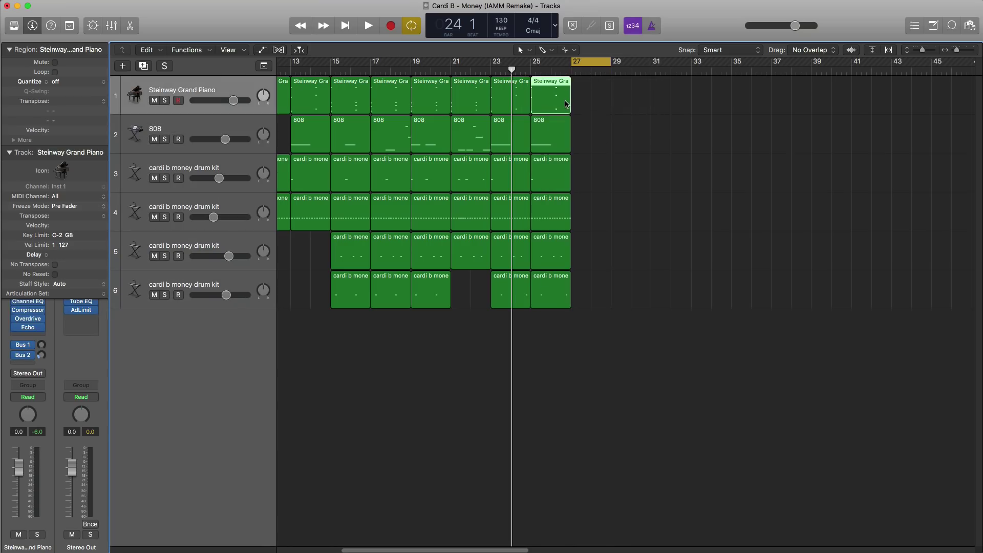
key(super+r)
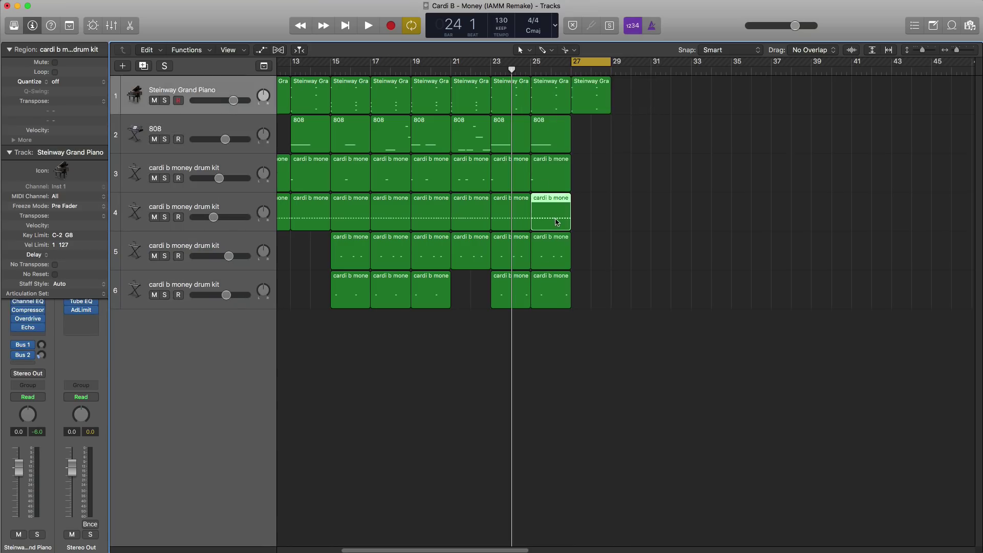
key(super+r)
scroll(387, 259, left, 3)
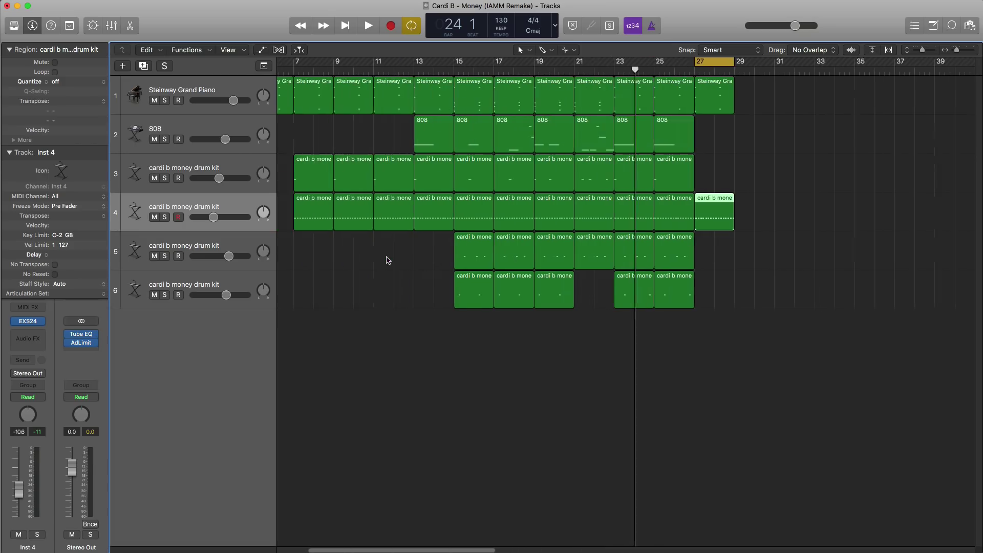
Repeat drum track 5's bar 25 region at bar 27 and copy drum track 6's bar 15 region to bar 27.
click(606, 255)
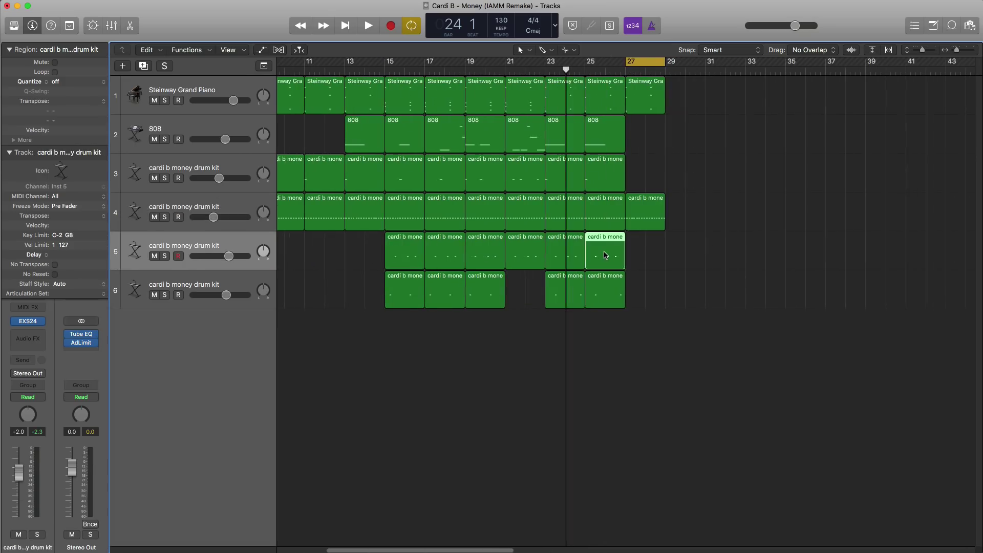
key(super+r)
drag(409, 293, 651, 291)
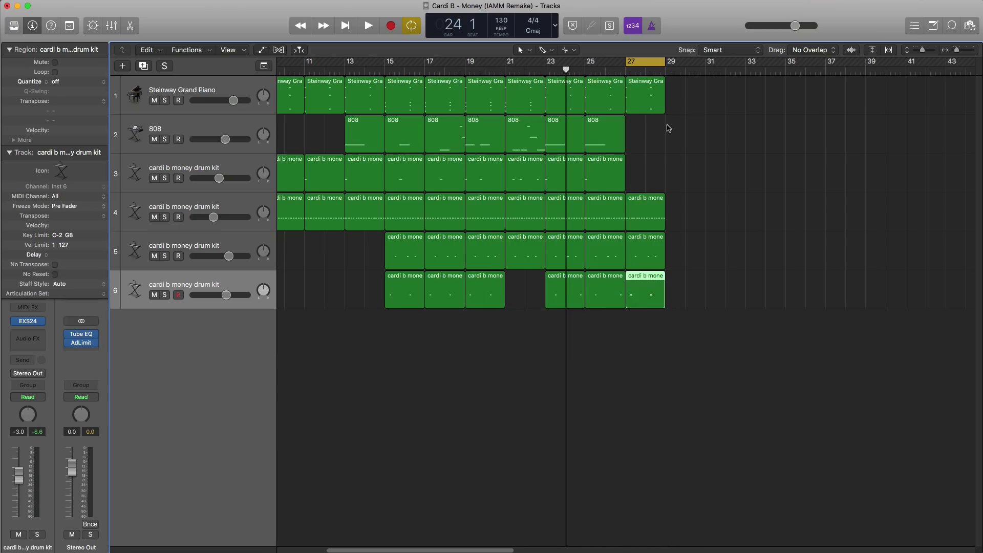
Create an 808 region from bar 27 to bar 29 and open it in the Piano Roll at the low octaves.
click(633, 141)
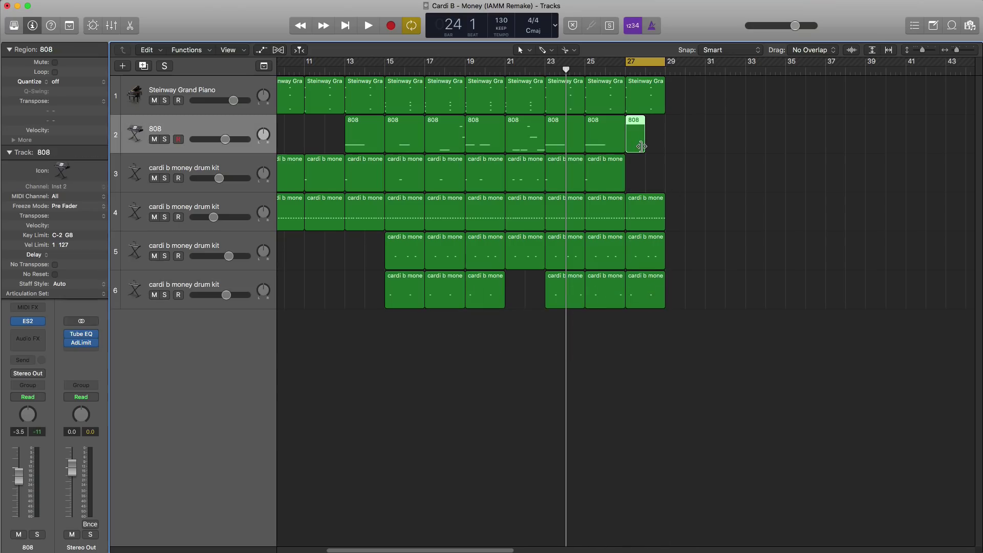
drag(641, 147, 665, 147)
double_click(646, 138)
scroll(410, 454, left, 2)
scroll(389, 455, down, 4)
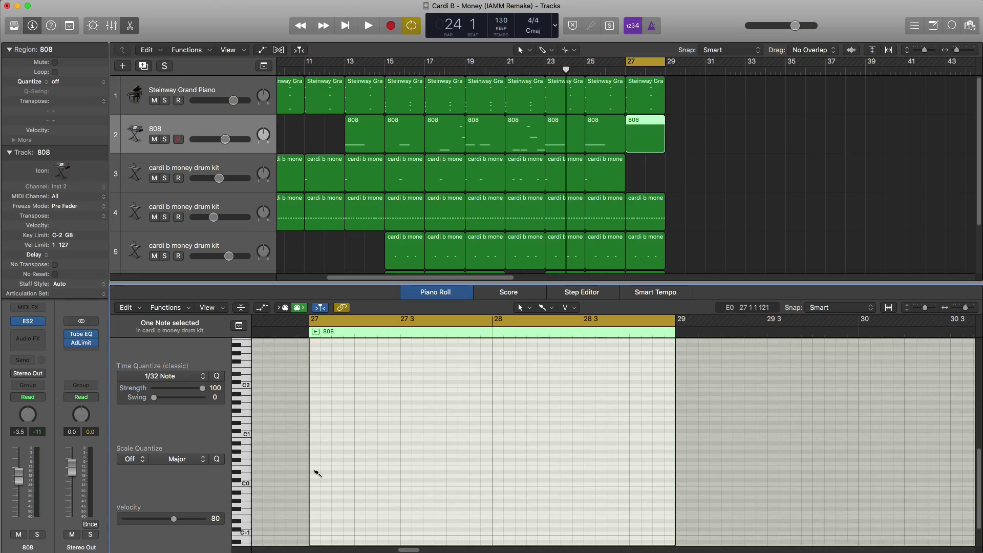
Draw two back-to-back D#0 notes from 27 1, each six sixteenths long, in the 808's bar 27 region and play them.
click(313, 472)
drag(313, 472, 437, 472)
key(space)
key(space)
key(space)
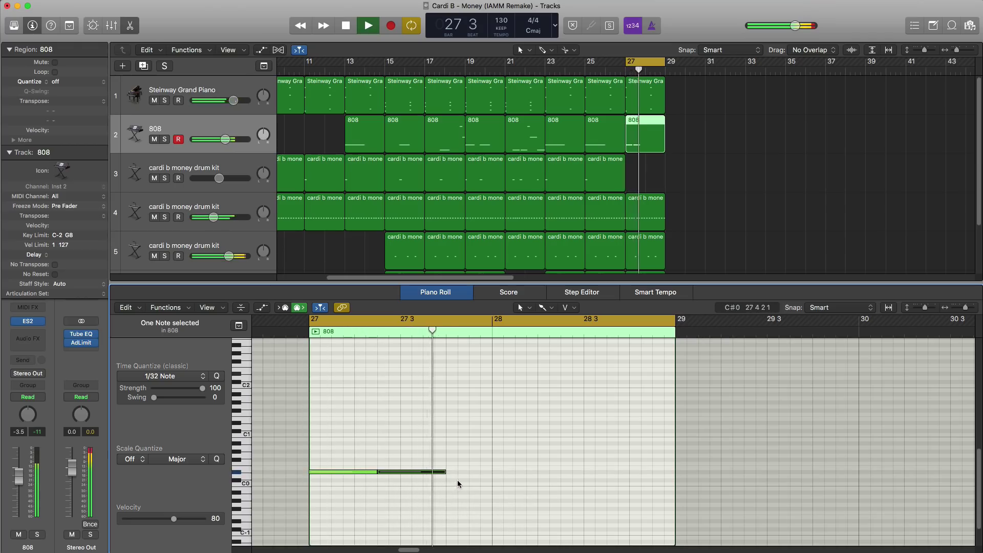
key(space)
Add a third D#0 note directly after the second, extend it to 28 1 3, and play the cycle.
click(451, 472)
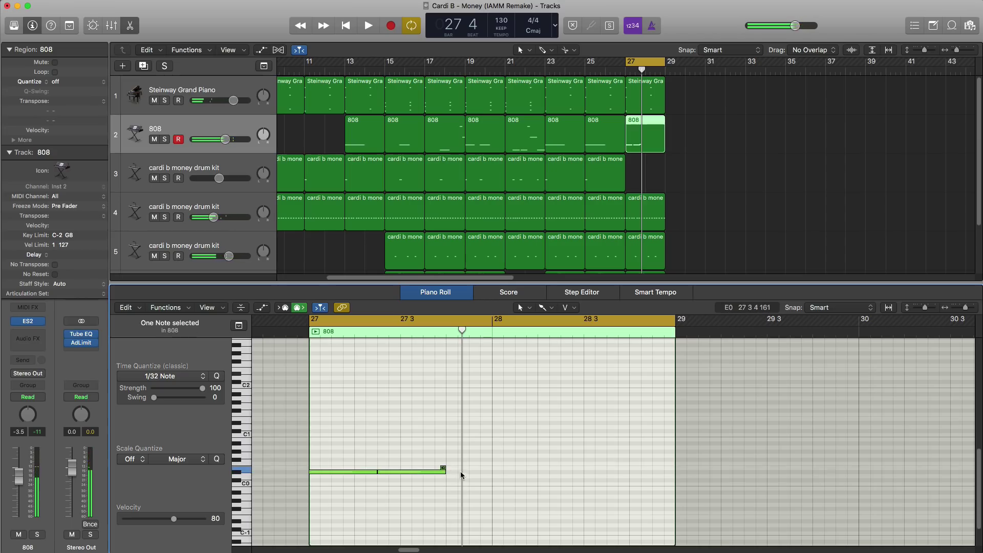
drag(446, 472, 492, 477)
key(space)
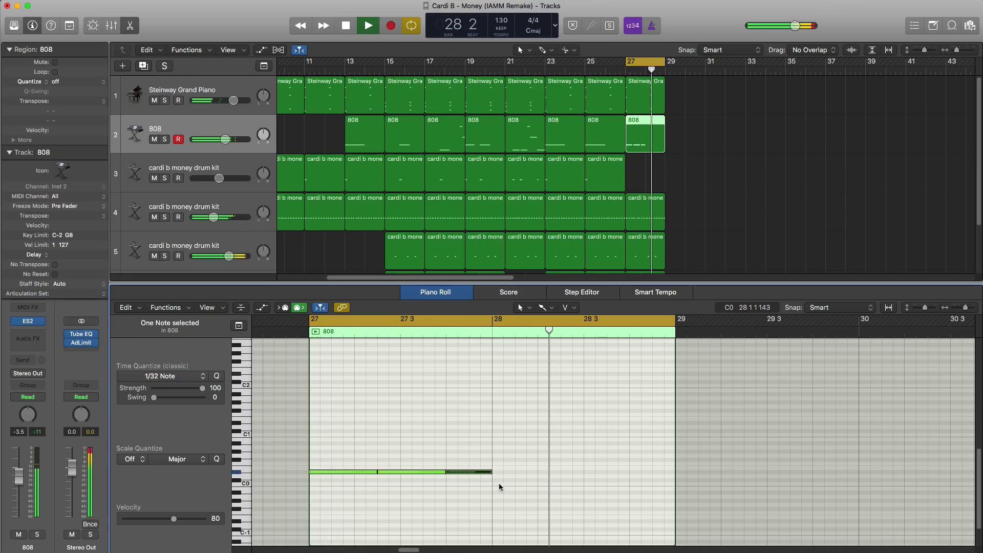
drag(493, 473, 515, 481)
key(space)
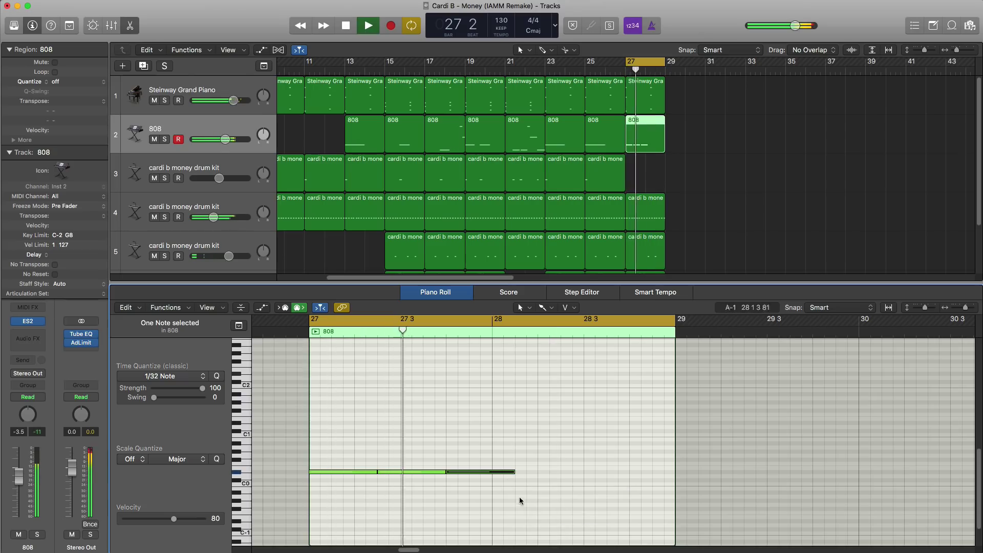
Draw an A#-1 eighth note at 28 1 3 and an E0 note at 28 2 lasting five sixteenths, playing each addition.
key(space)
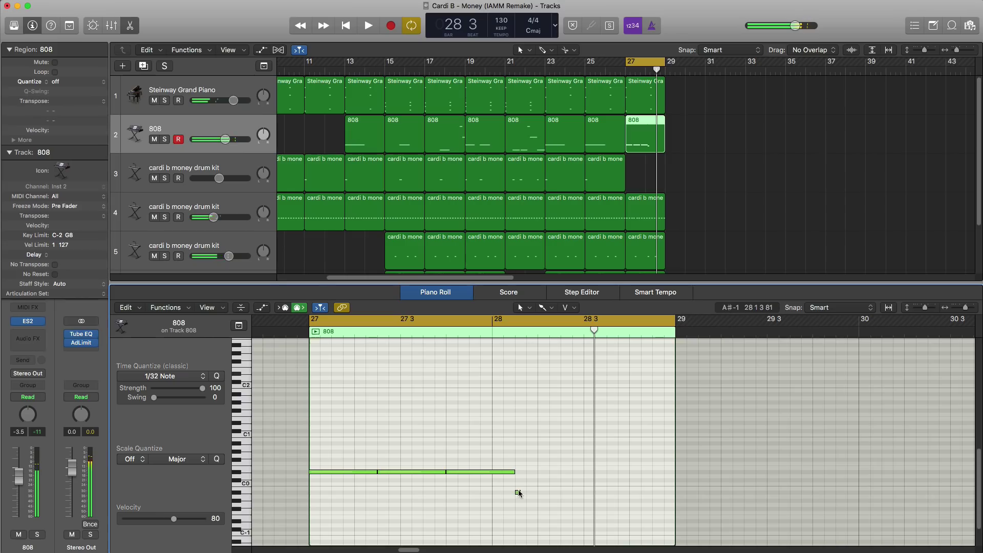
drag(516, 493, 536, 496)
key(space)
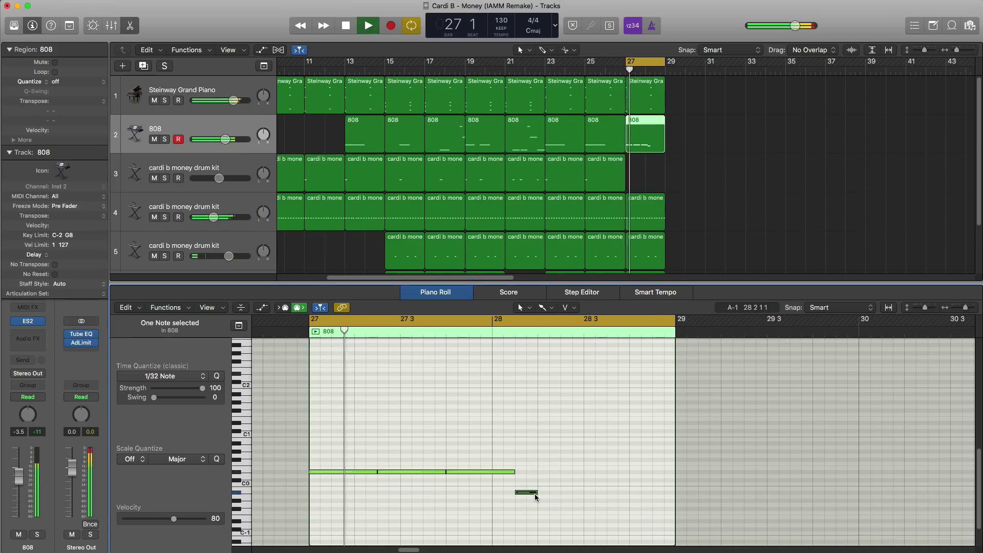
key(space)
click(540, 468)
drag(542, 470, 592, 477)
key(space)
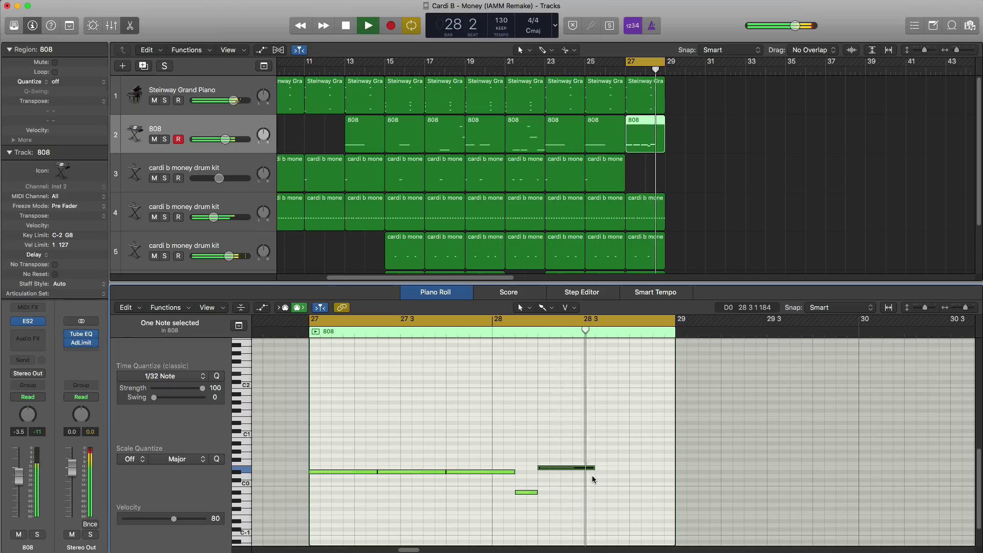
key(space)
Draw an E0 note from 28 4 to bar 29 and lengthen the E0 note at 28 2 to six sixteenths during playback.
click(632, 467)
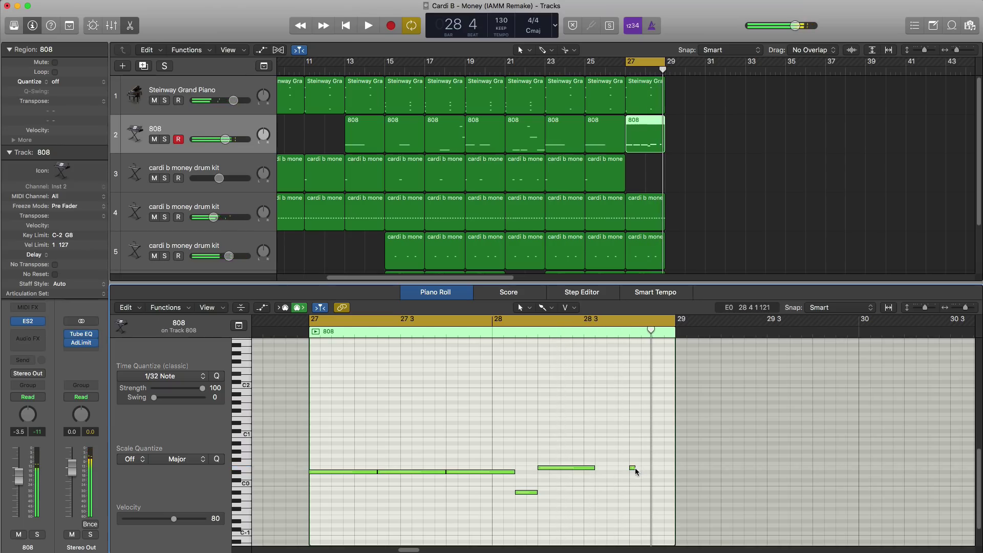
drag(635, 468, 675, 474)
key(space)
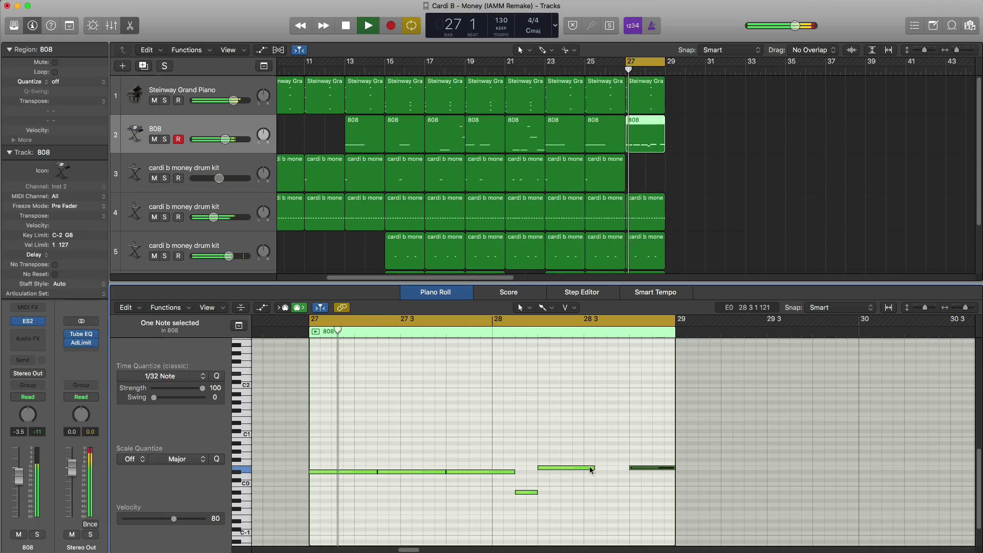
drag(595, 467, 607, 467)
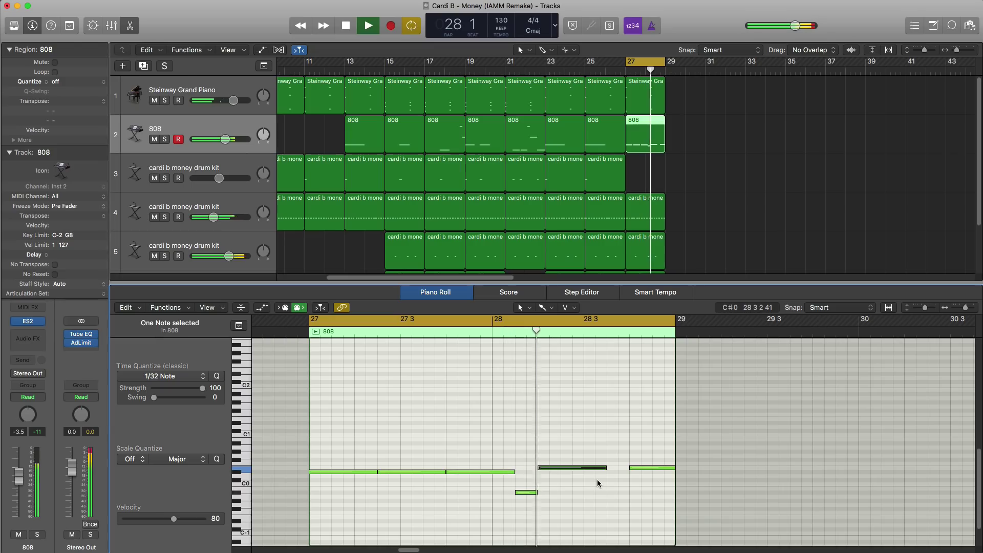
key(space)
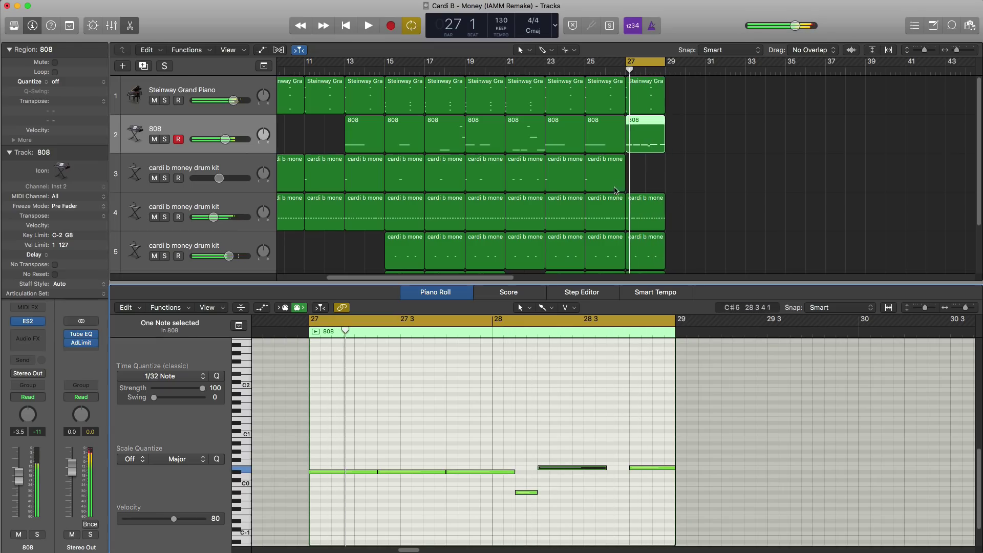
Copy drum track 3's bar 25 region to bar 27 and play the cycle briefly.
drag(604, 181, 644, 183)
key(space)
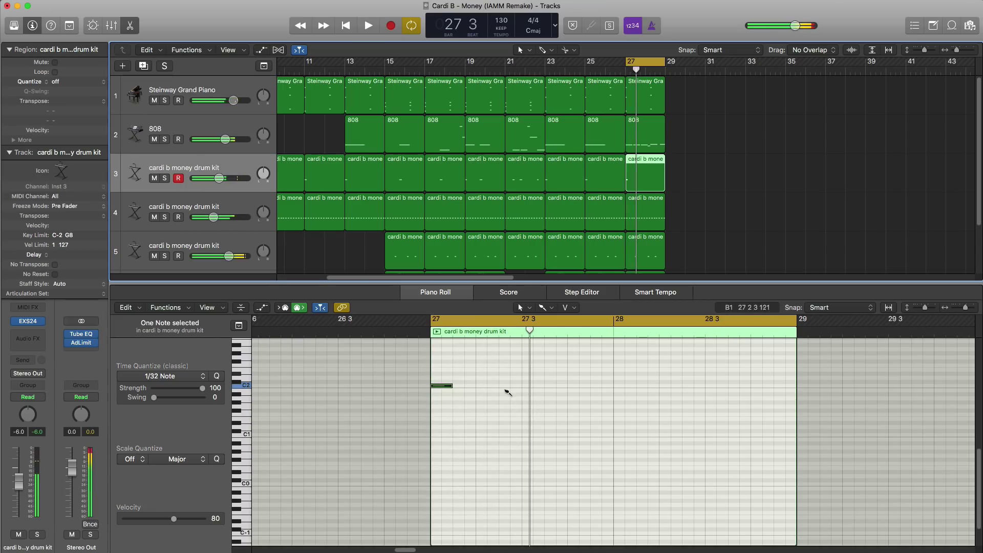
Draw C2 notes at 27 2 3, 27 4, 28 2 and 28 4 in drum track 3's bar 27 region and set its volume to -10.2 dB.
click(502, 386)
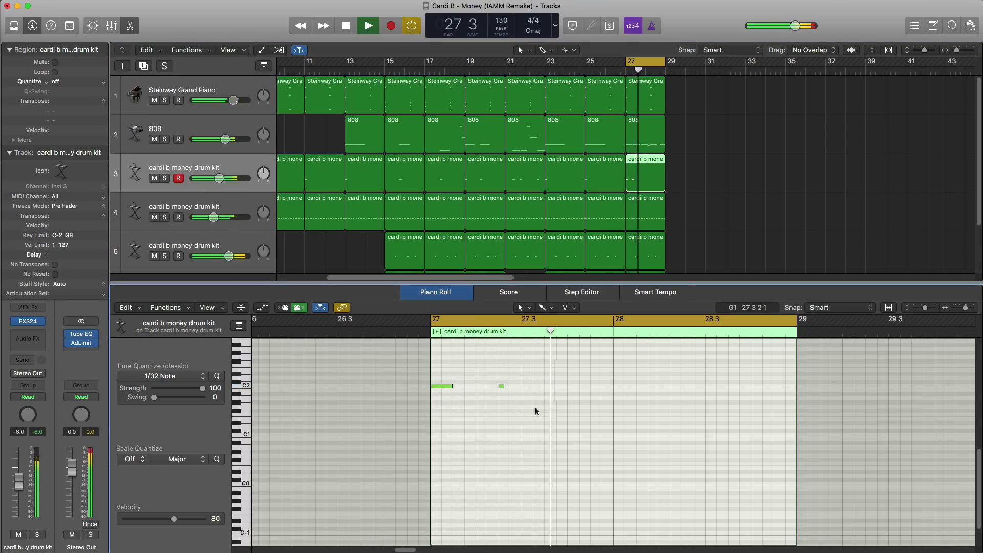
click(569, 386)
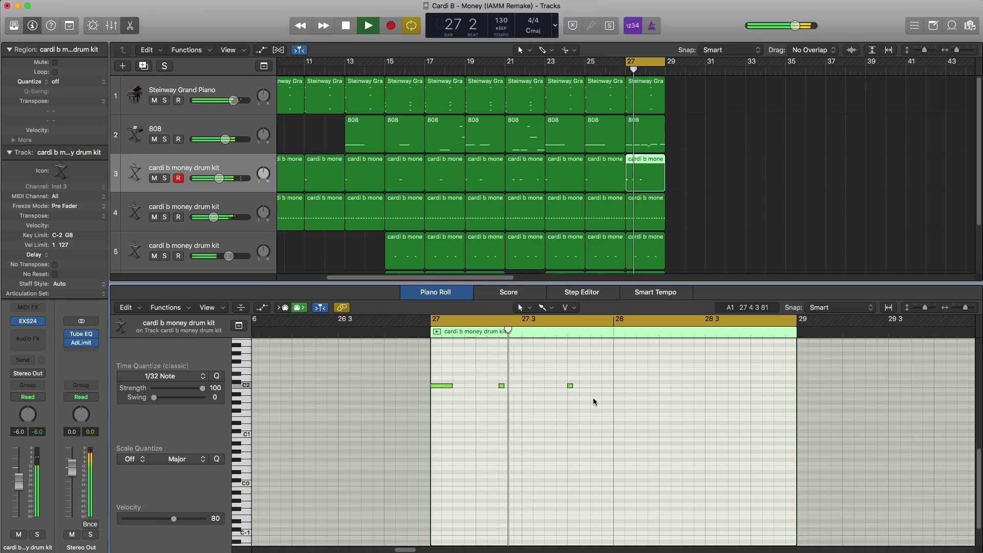
key(space)
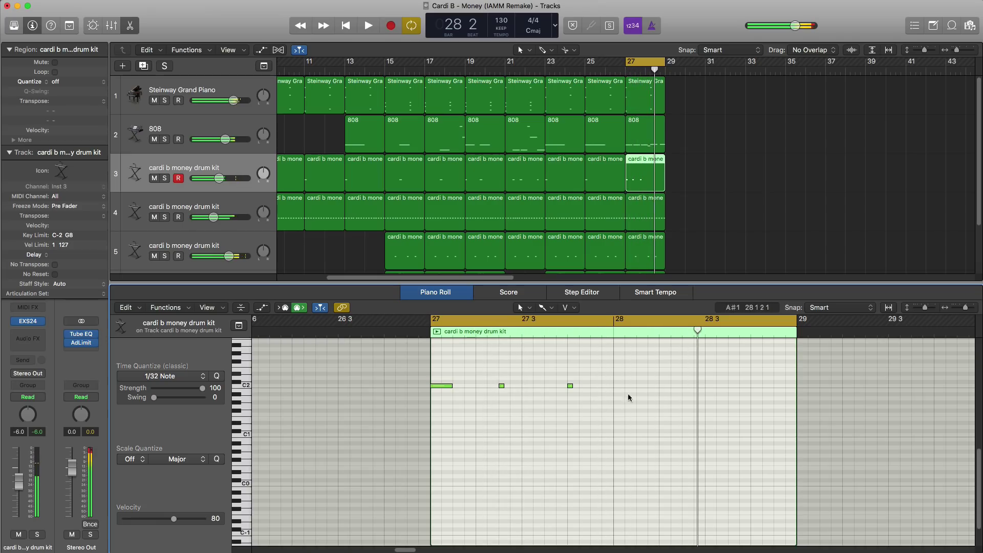
click(662, 386)
key(space)
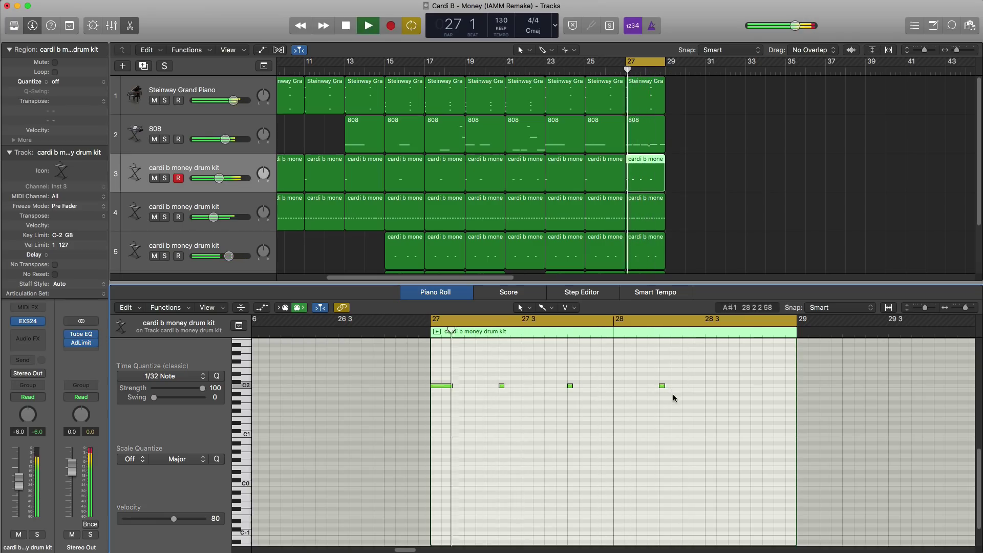
click(753, 386)
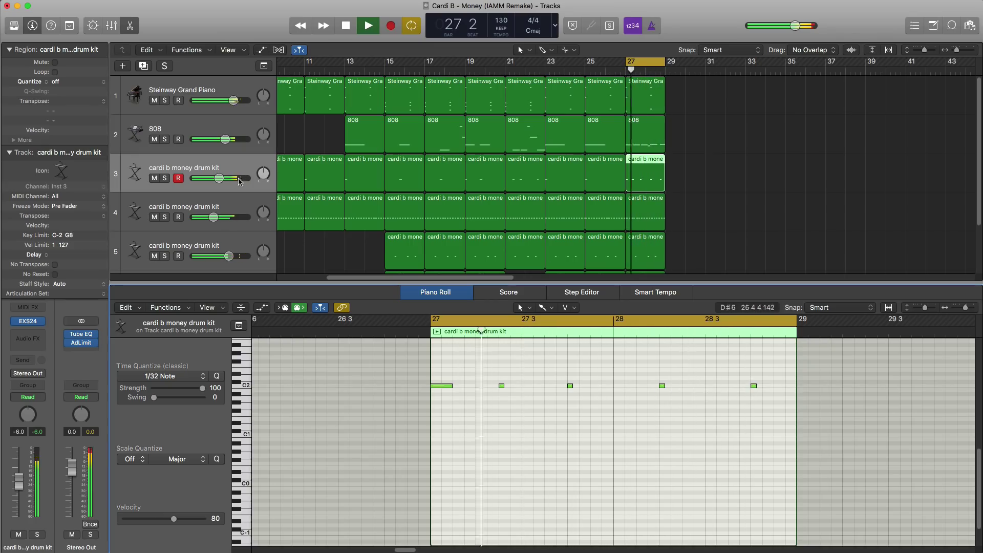
drag(218, 178, 214, 178)
Close the note editor and repeat the bar 27 regions of all six tracks three times, filling the arrangement up to bar 35.
key(e)
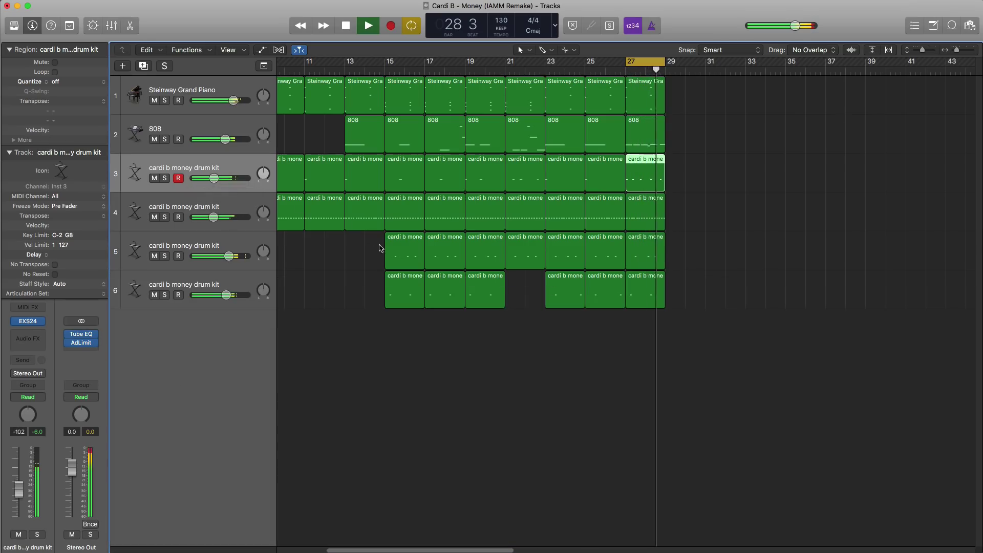
drag(676, 315, 655, 107)
key(super+r)
key(super+r)
key(super+r)
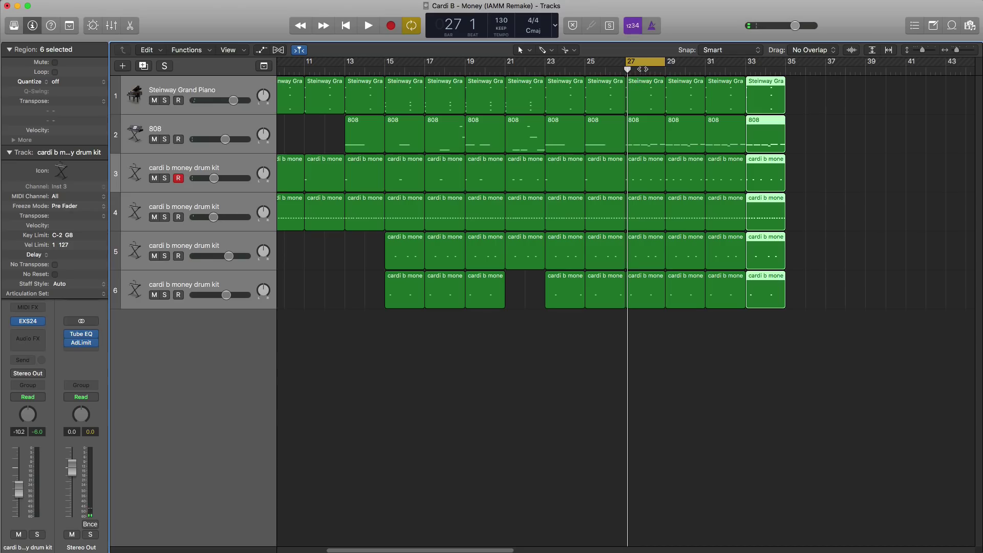
Replace the 808 track's bar 25 region with a copy of its bar 17 region.
click(603, 133)
key(BackSpace)
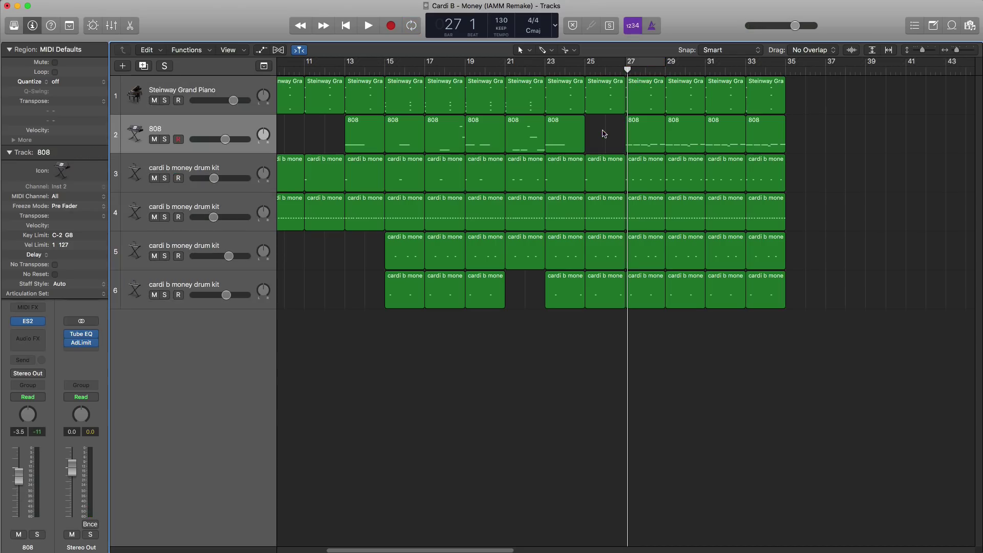
drag(446, 135, 605, 134)
Replace drum track 3's bar 25 region with a copy of its bar 19 region and play from bar 27.
click(604, 182)
key(BackSpace)
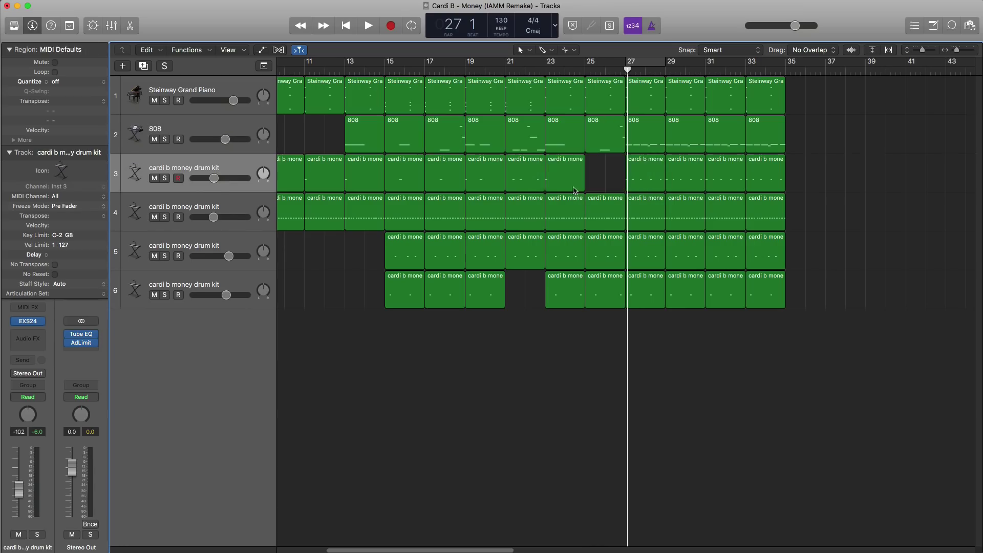
drag(494, 176, 607, 179)
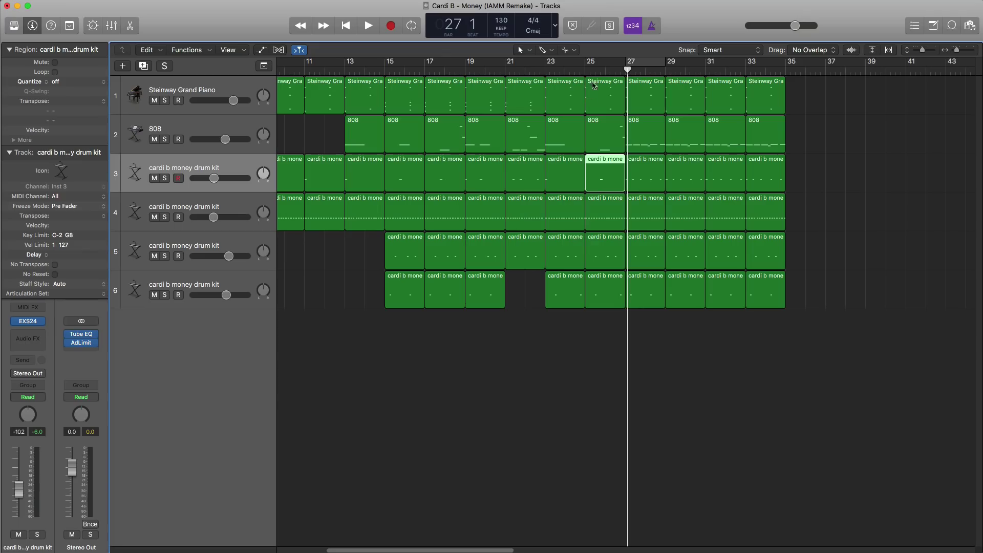
key(space)
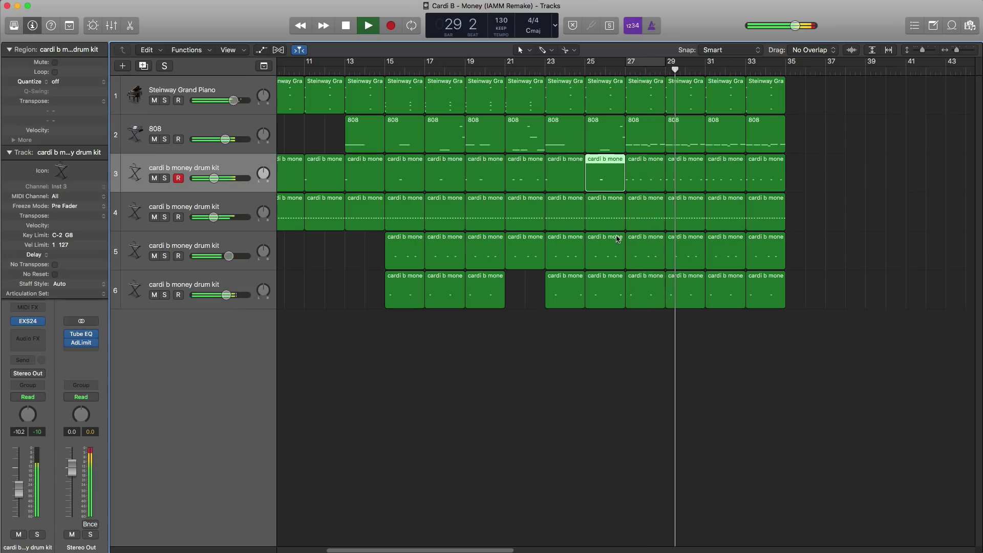
Play the whole arrangement from bar 1 and slightly raise the Steinway Grand Piano track's volume.
ctrl+alt+click(660, 327)
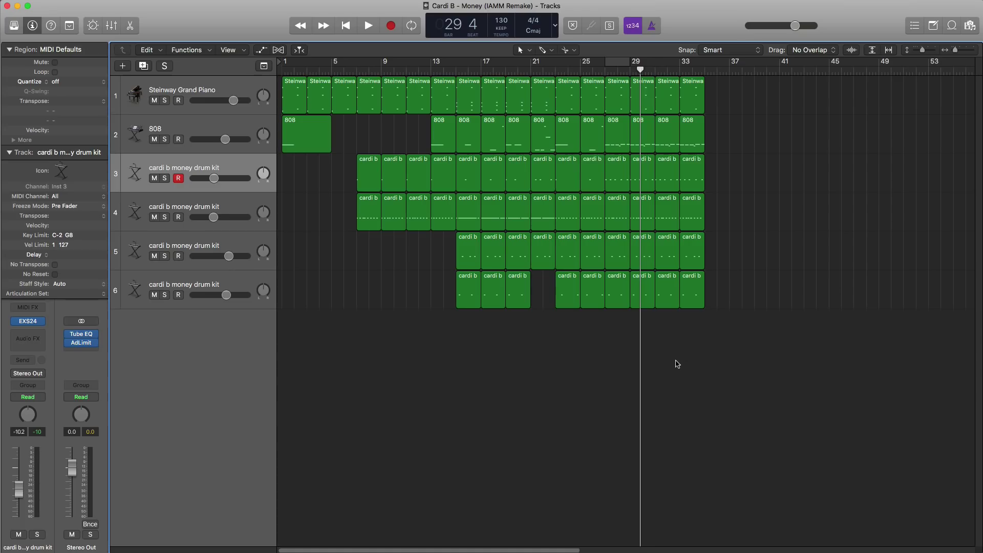
key(Return)
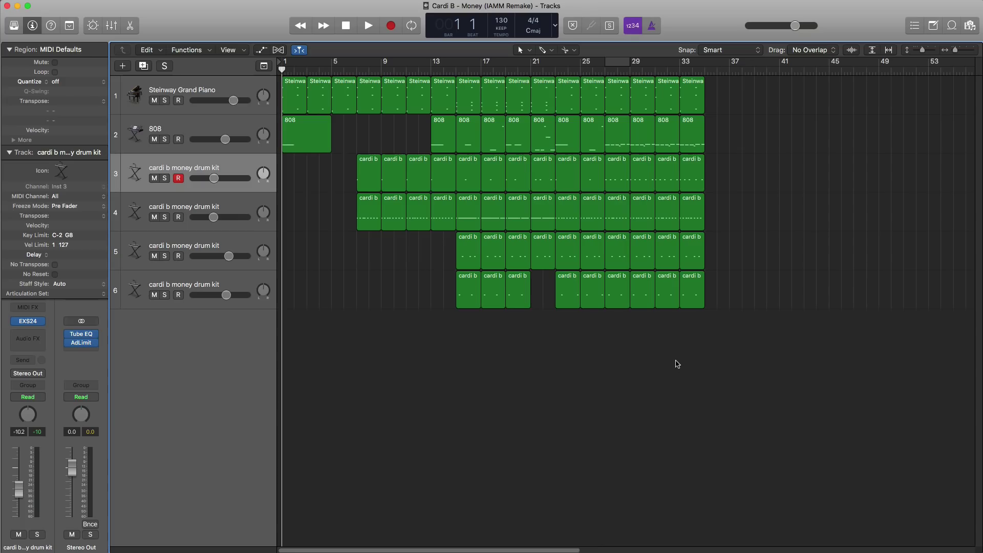
key(space)
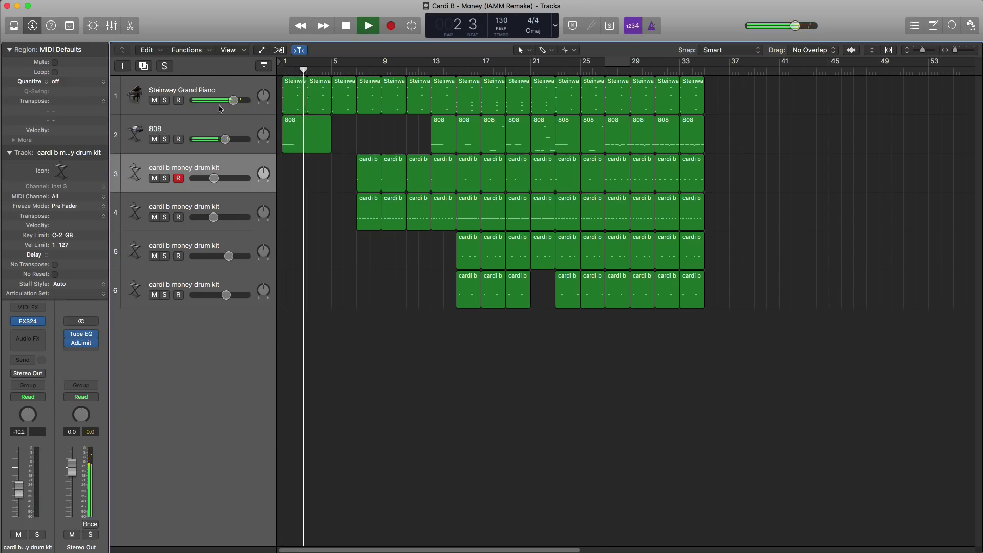
drag(233, 100, 236, 100)
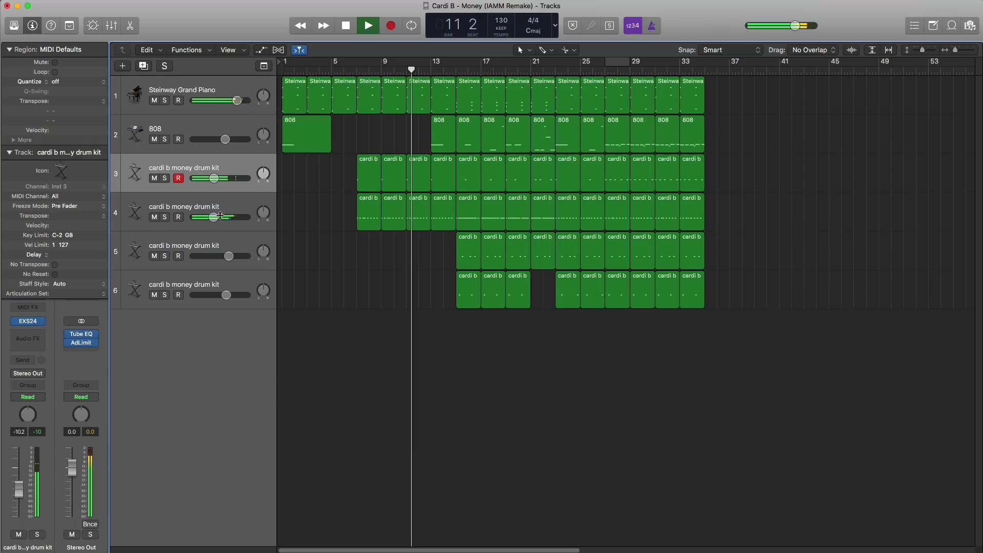
Slightly raise the volumes of drum track 4 and the 808 track during playback.
mouse_move(214, 218)
drag(215, 217, 217, 219)
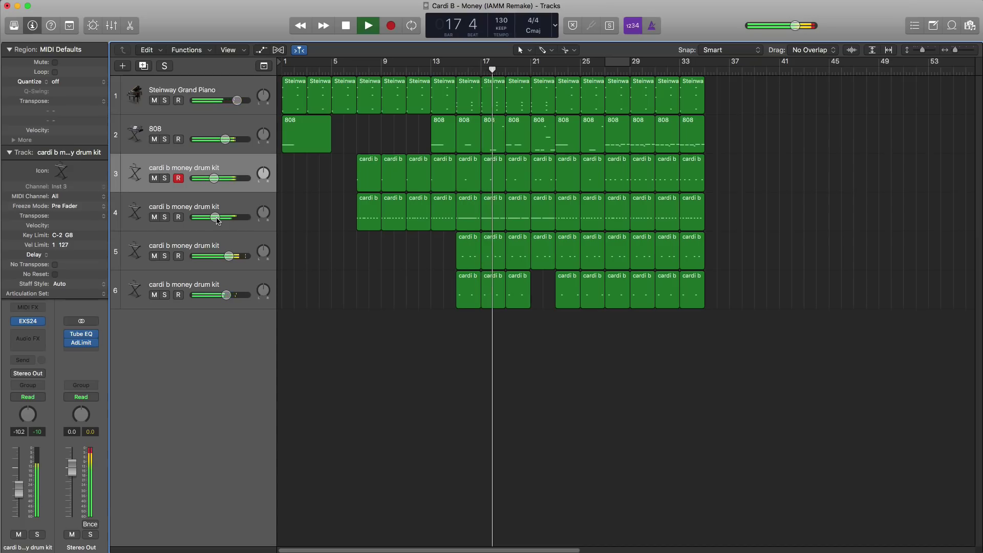
drag(217, 220, 221, 218)
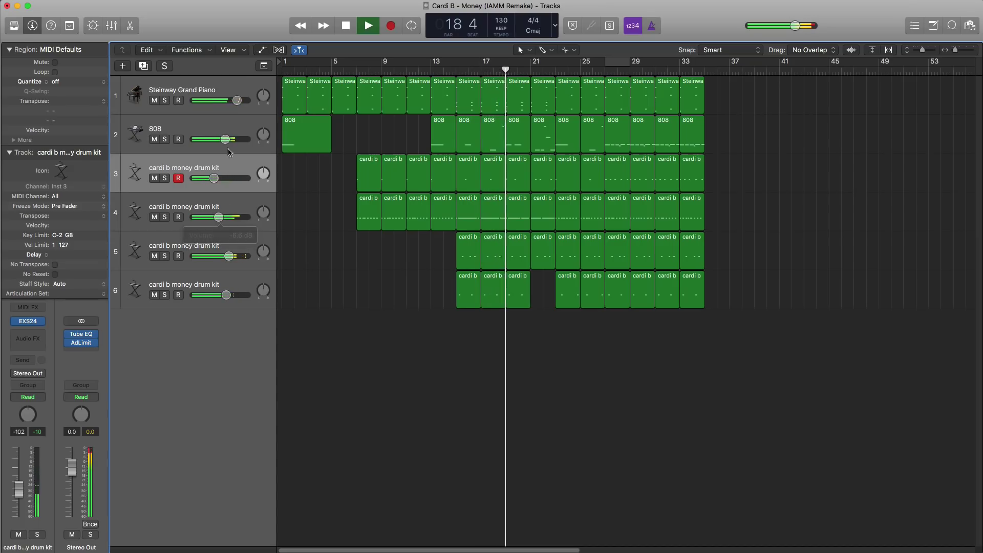
drag(225, 139, 230, 140)
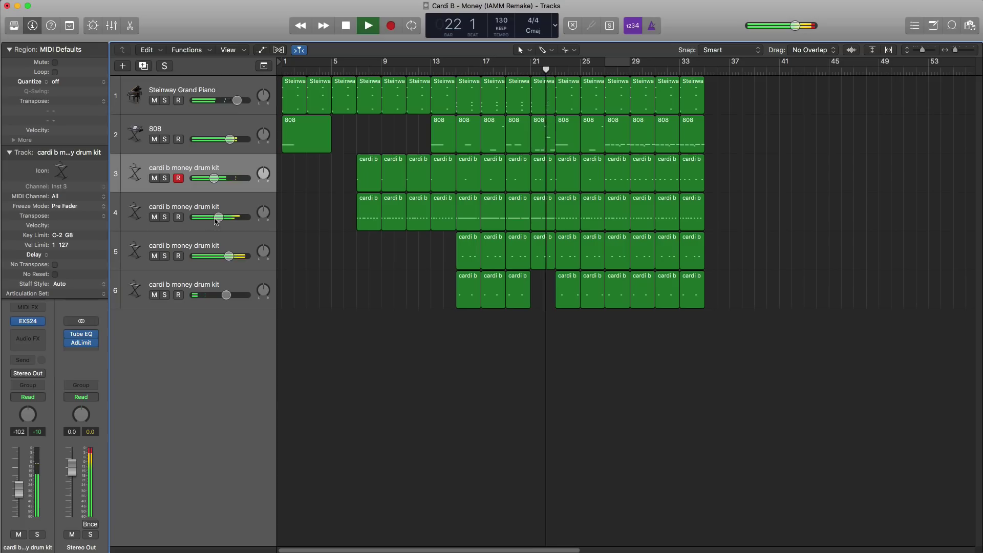
drag(219, 217, 215, 220)
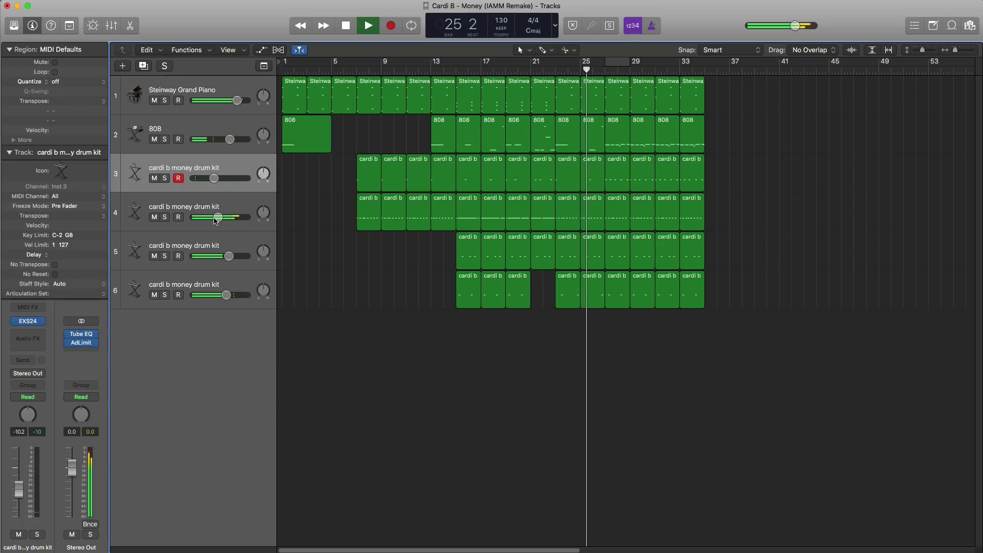
Set the Steinway Grand Piano track's volume to 2.3 dB, clear the region selection and stop playback after the last regions.
click(237, 103)
drag(238, 103, 241, 107)
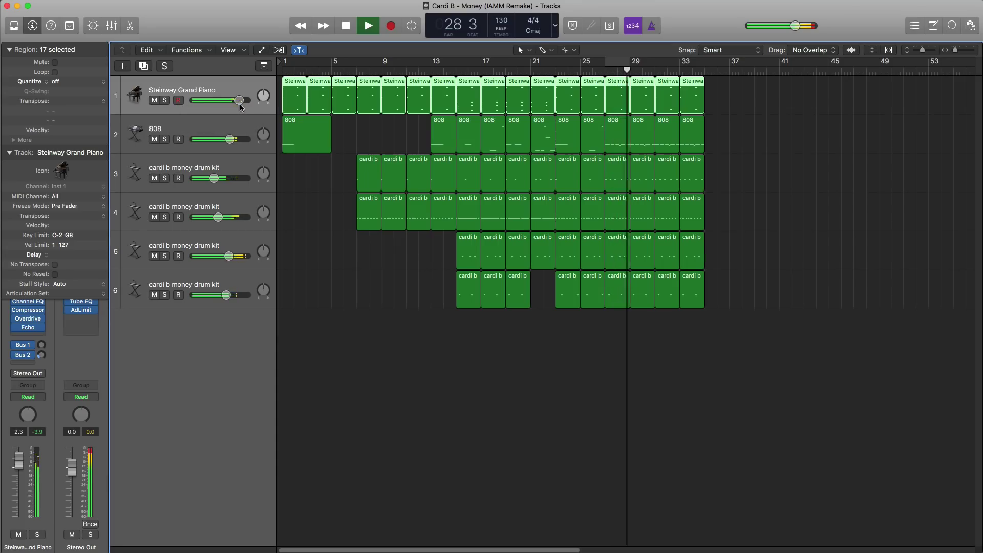
click(428, 362)
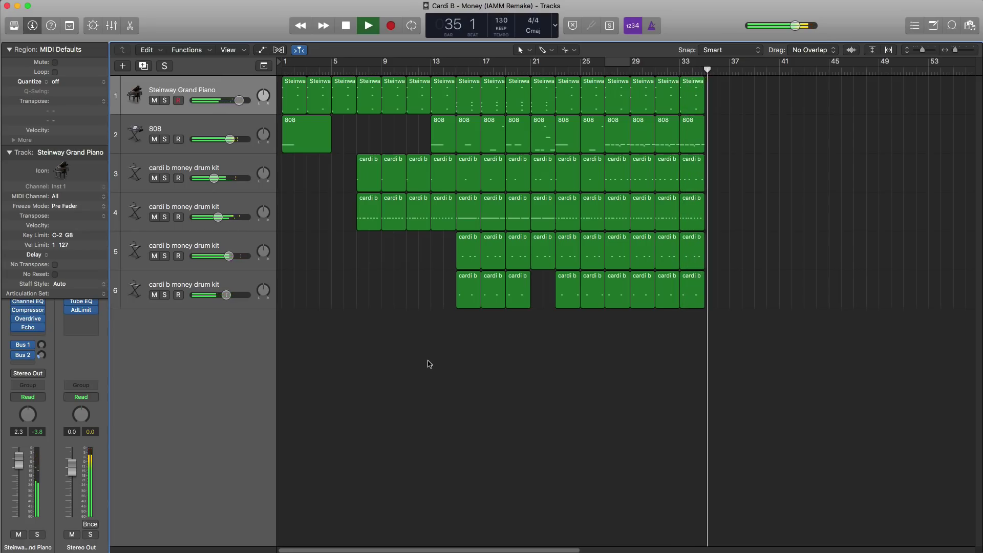
key(space)
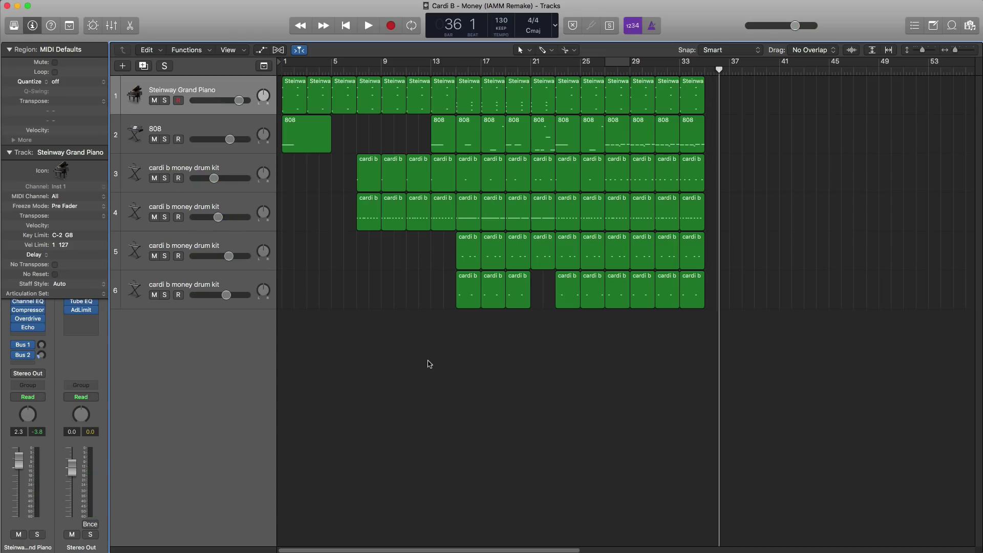